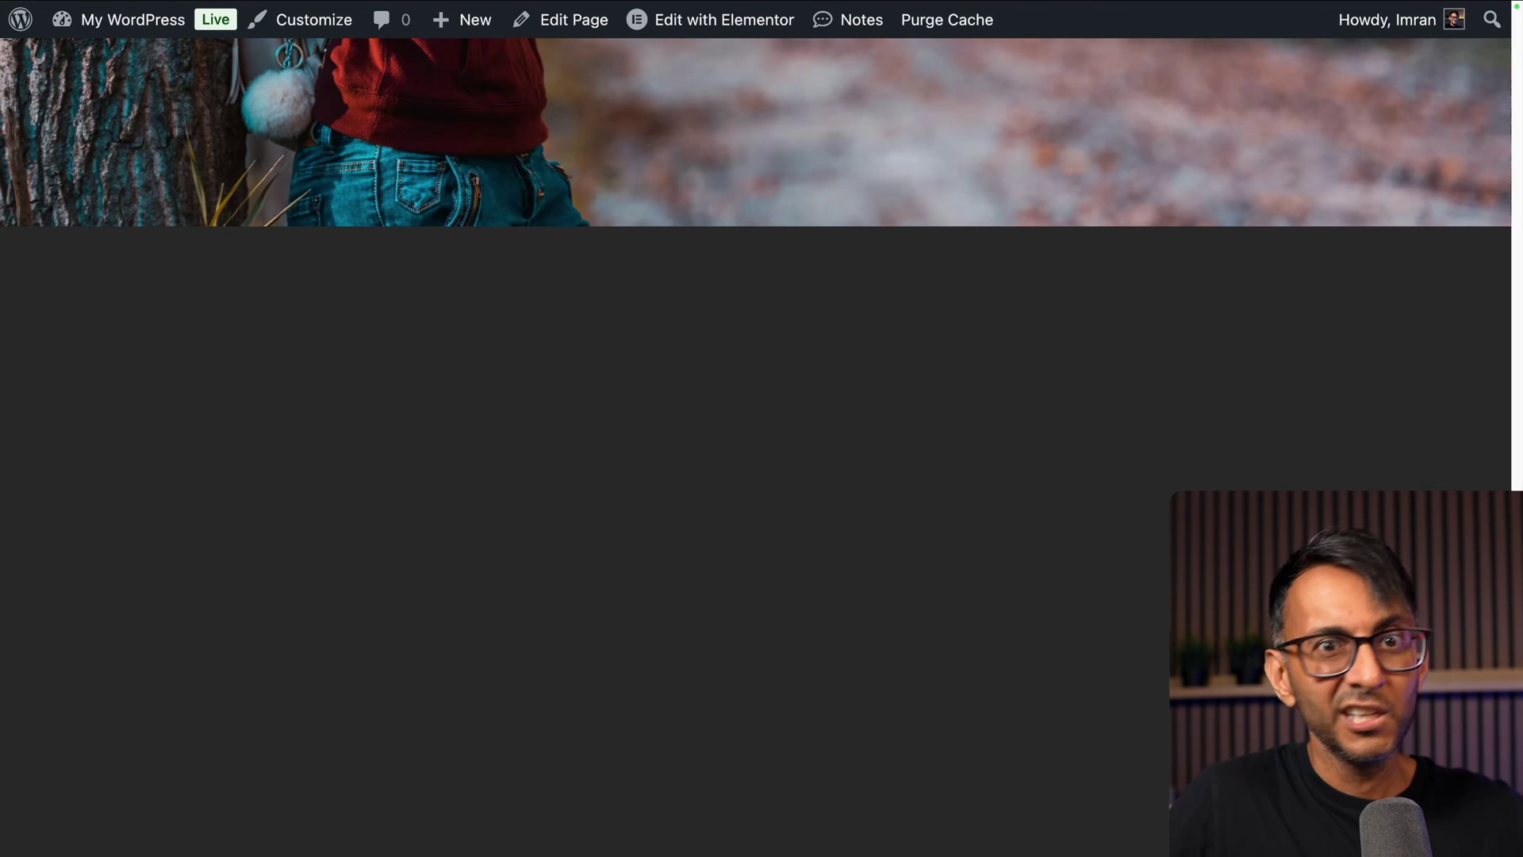
- Scroll through the live ImageWord page to preview its full-screen photo sections
{"action": "scroll", "coordinate": [753, 317], "scroll_direction": "down", "scroll_amount": 3}
{"action": "scroll", "coordinate": [754, 317], "scroll_direction": "up", "scroll_amount": 6}
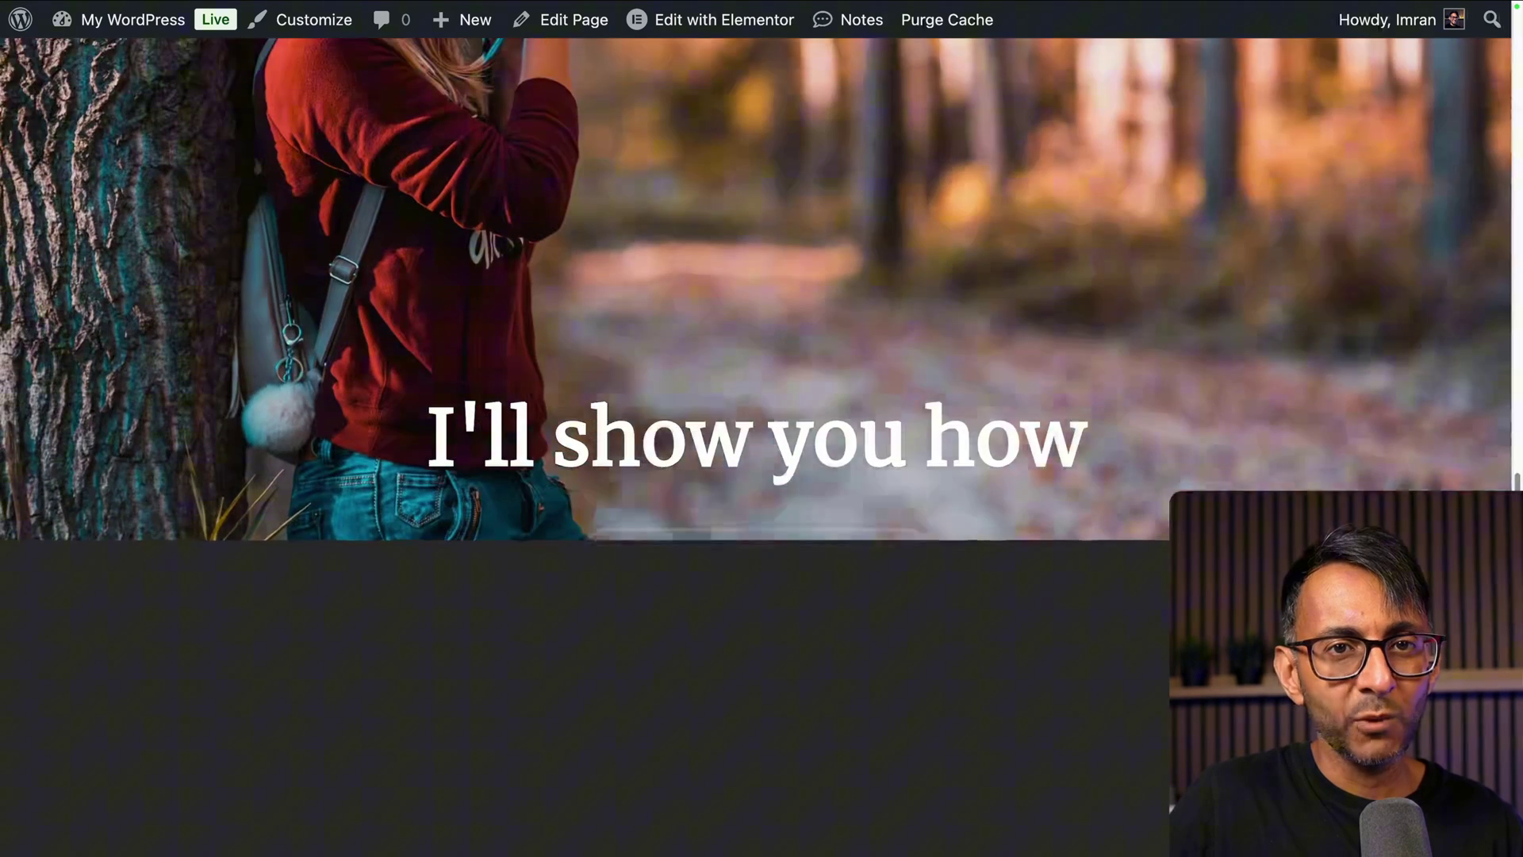
{"action": "scroll", "coordinate": [753, 428], "scroll_direction": "up", "scroll_amount": 10}
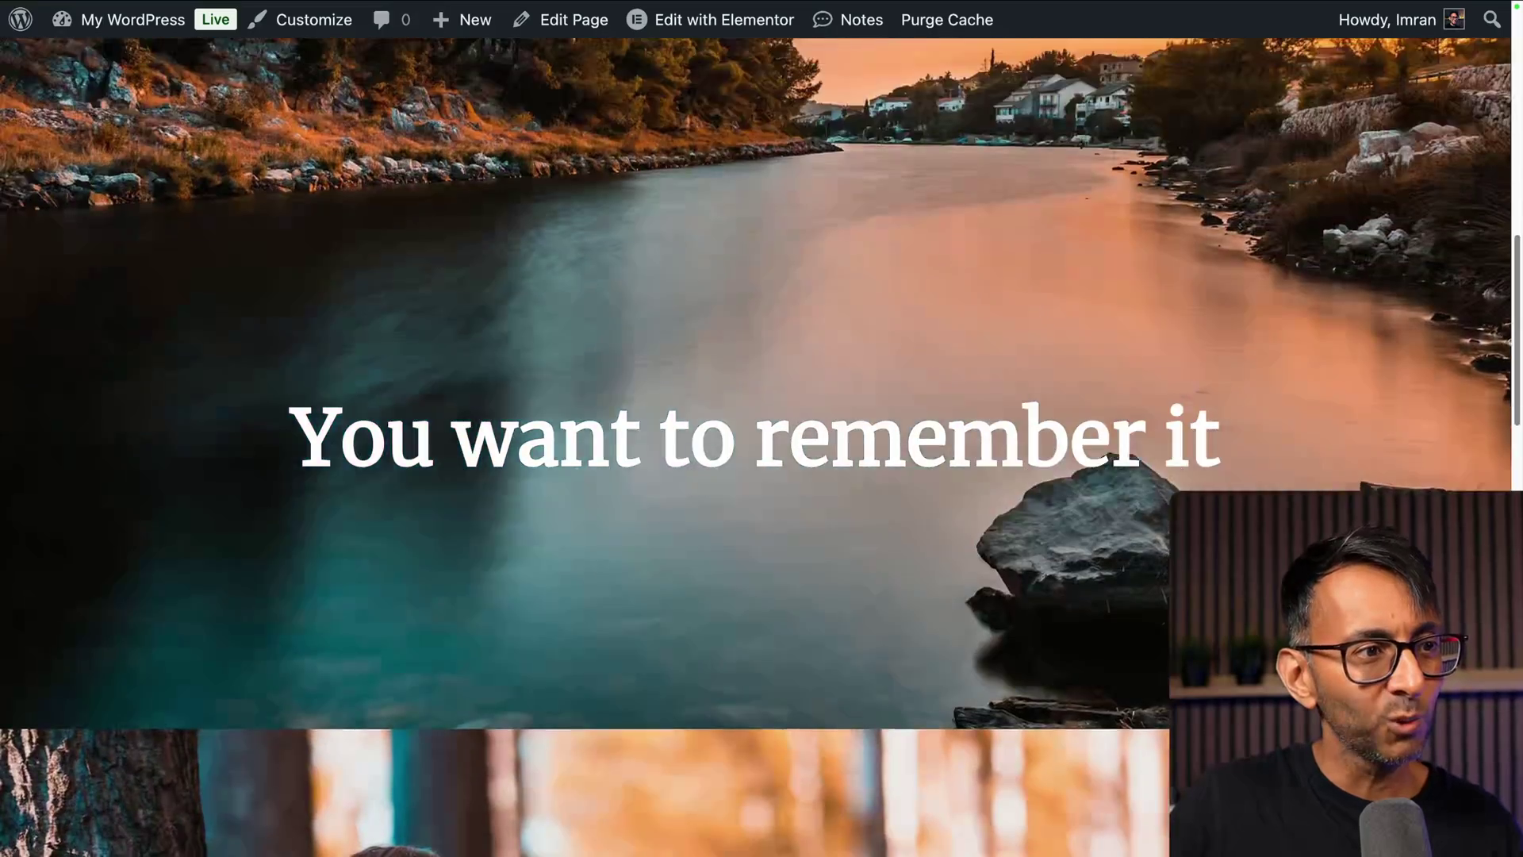
{"action": "scroll", "coordinate": [754, 429], "scroll_direction": "up", "scroll_amount": 10}
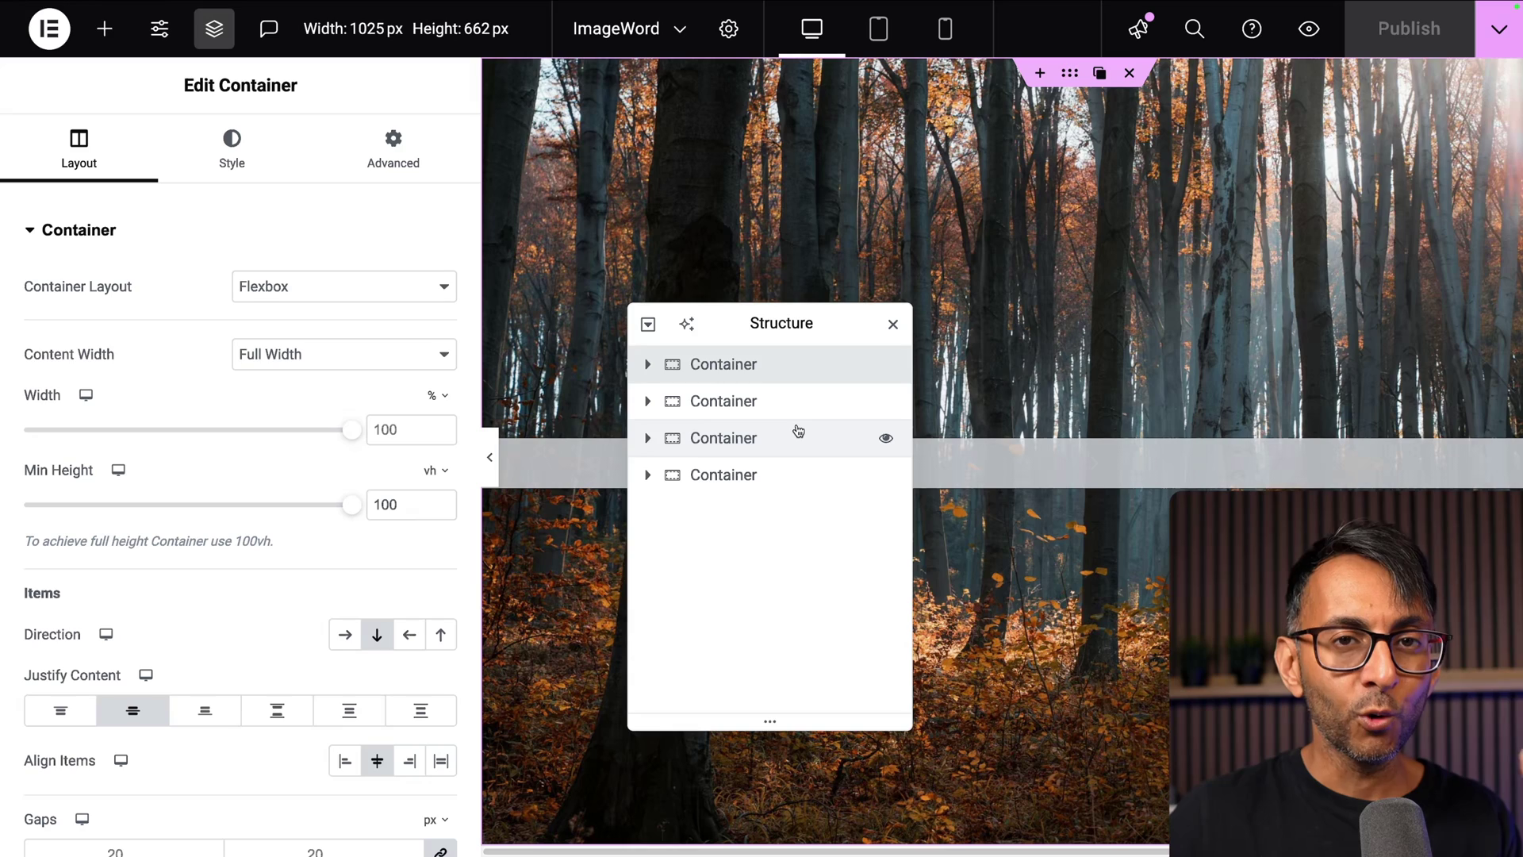
{"action": "left_click", "coordinate": [746, 474]}
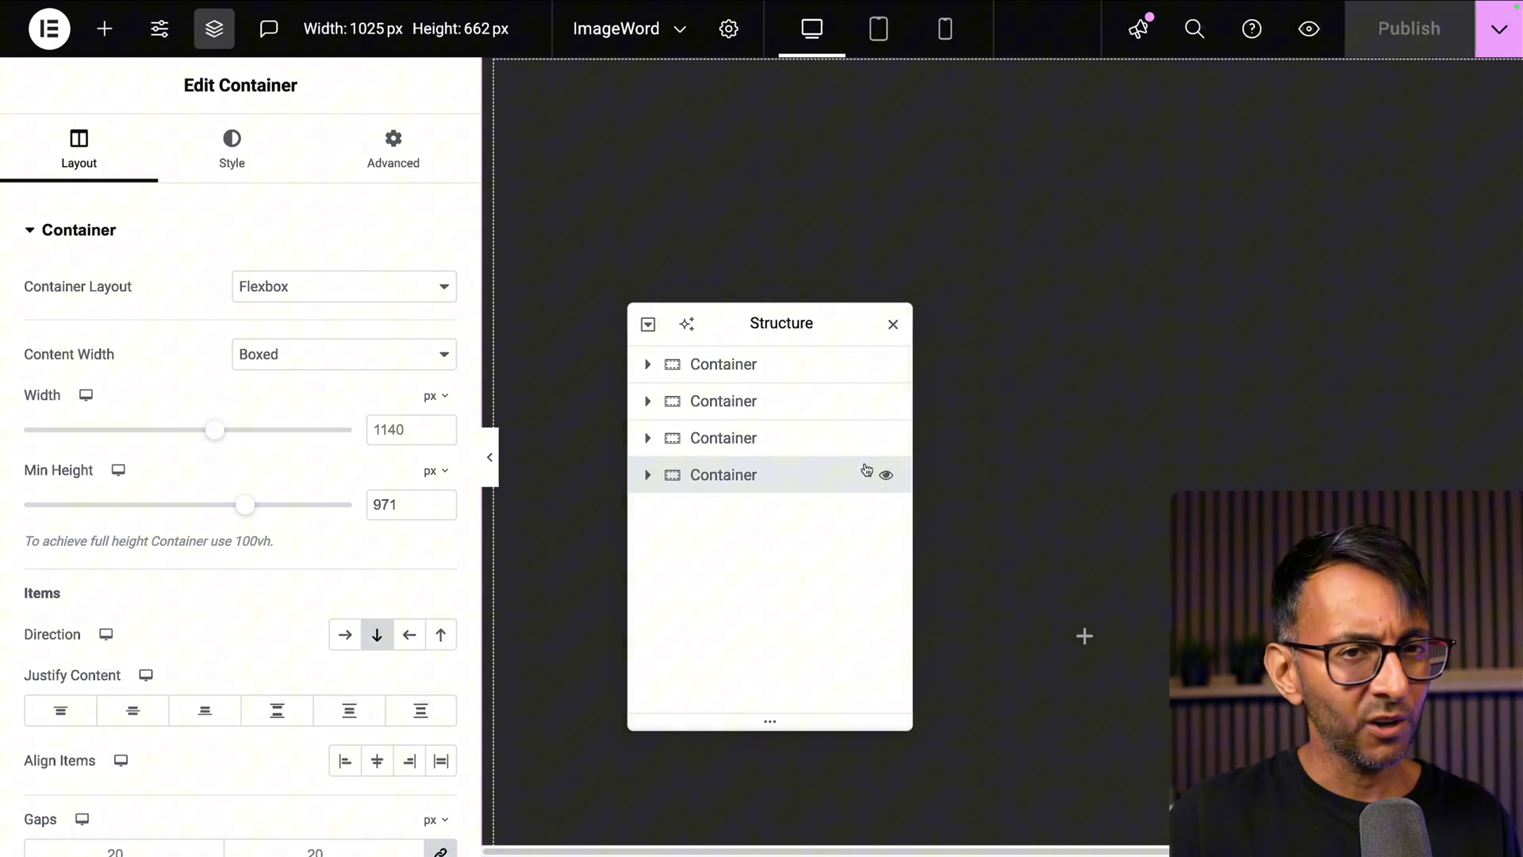
{"action": "left_click", "coordinate": [809, 375]}
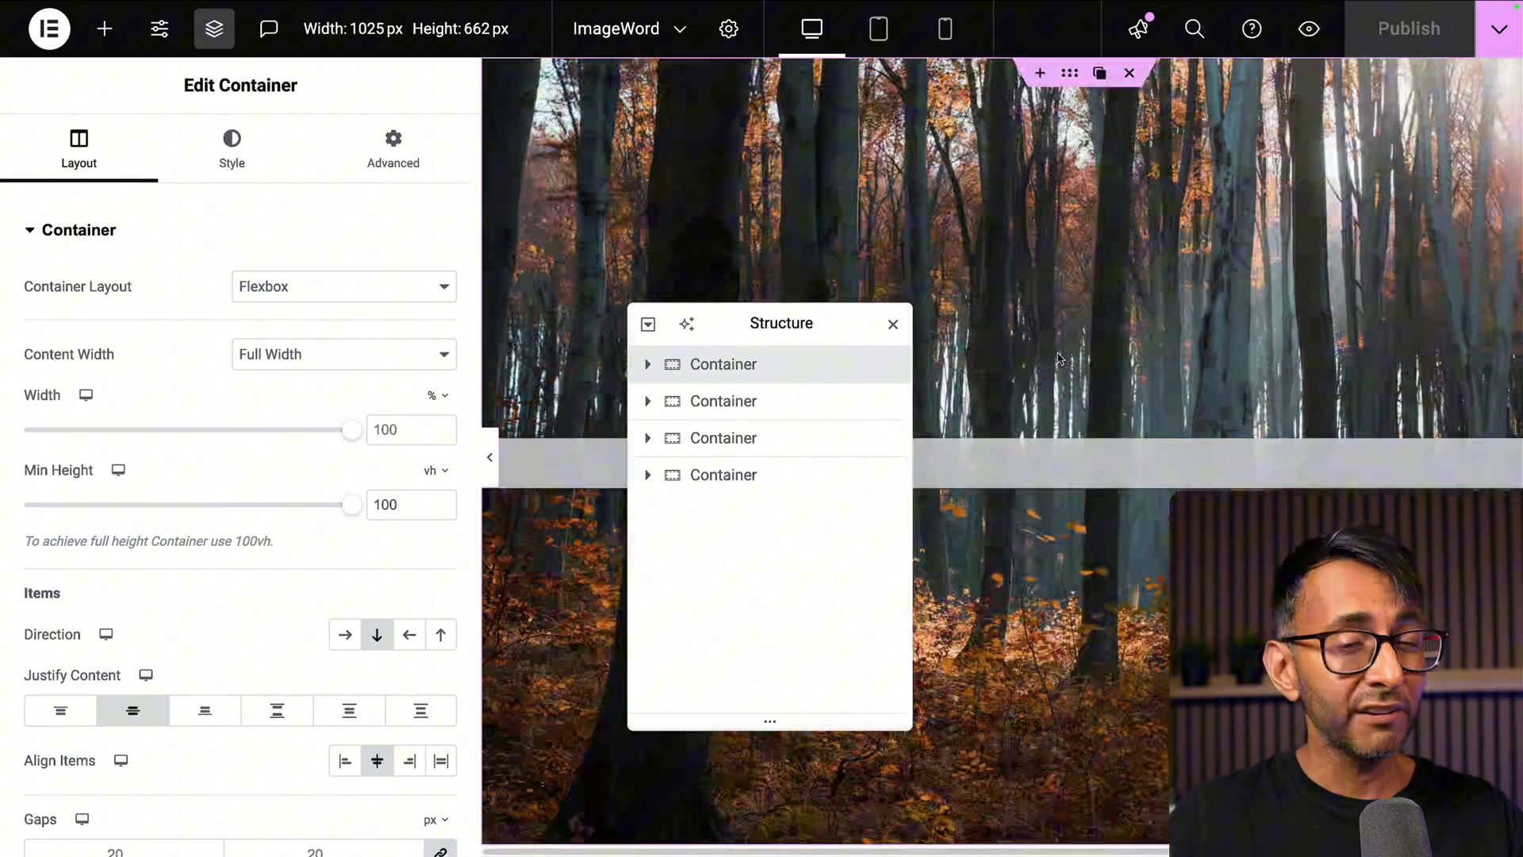
{"action": "scroll", "coordinate": [341, 412], "scroll_direction": "down", "scroll_amount": 1}
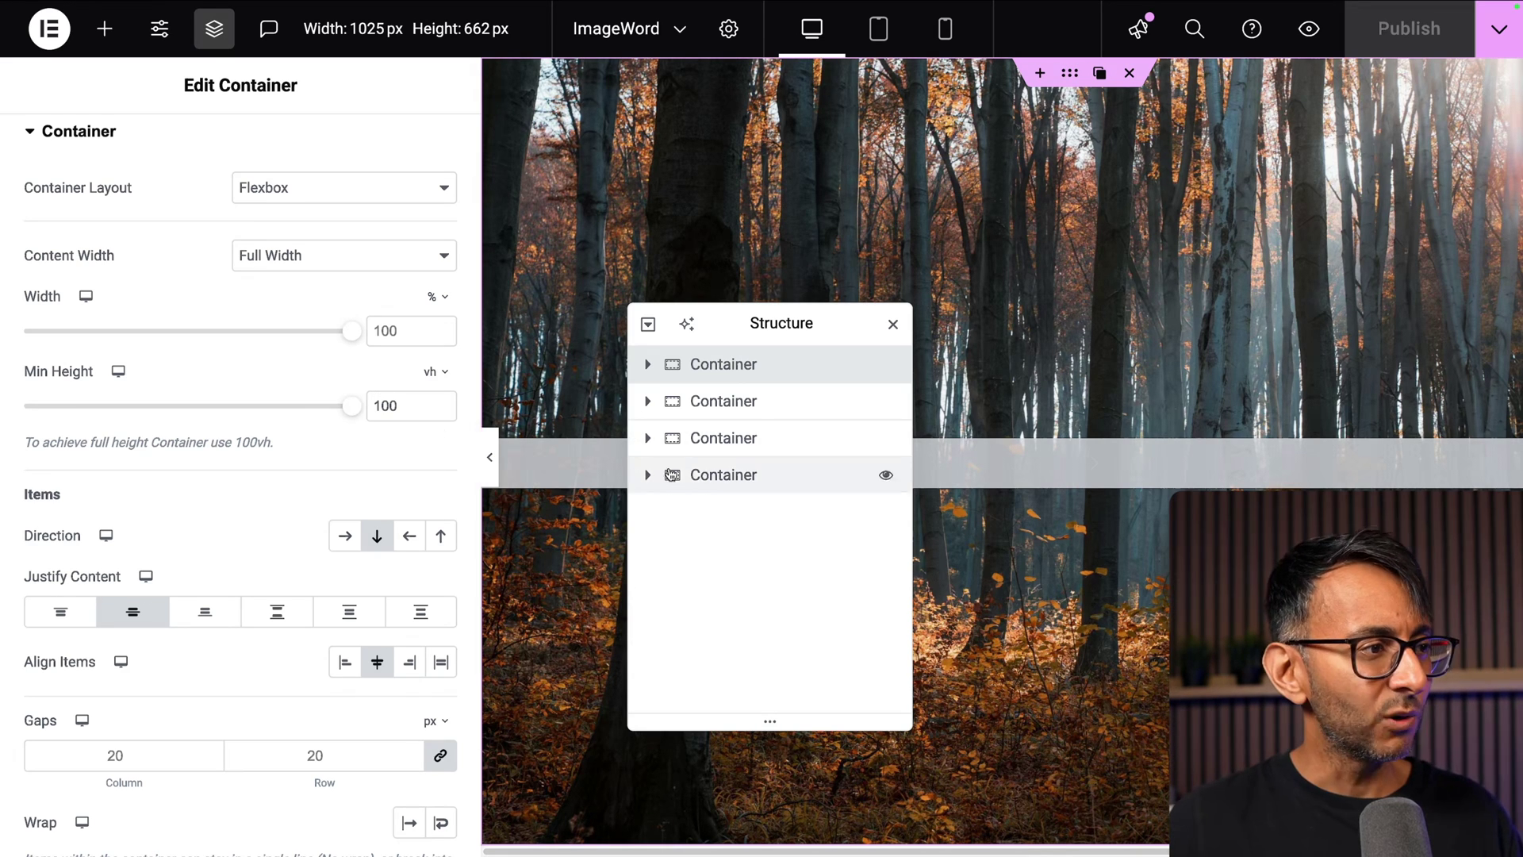
- Review the first container's Style background image settings
{"action": "scroll", "coordinate": [238, 523], "scroll_direction": "down", "scroll_amount": 3}
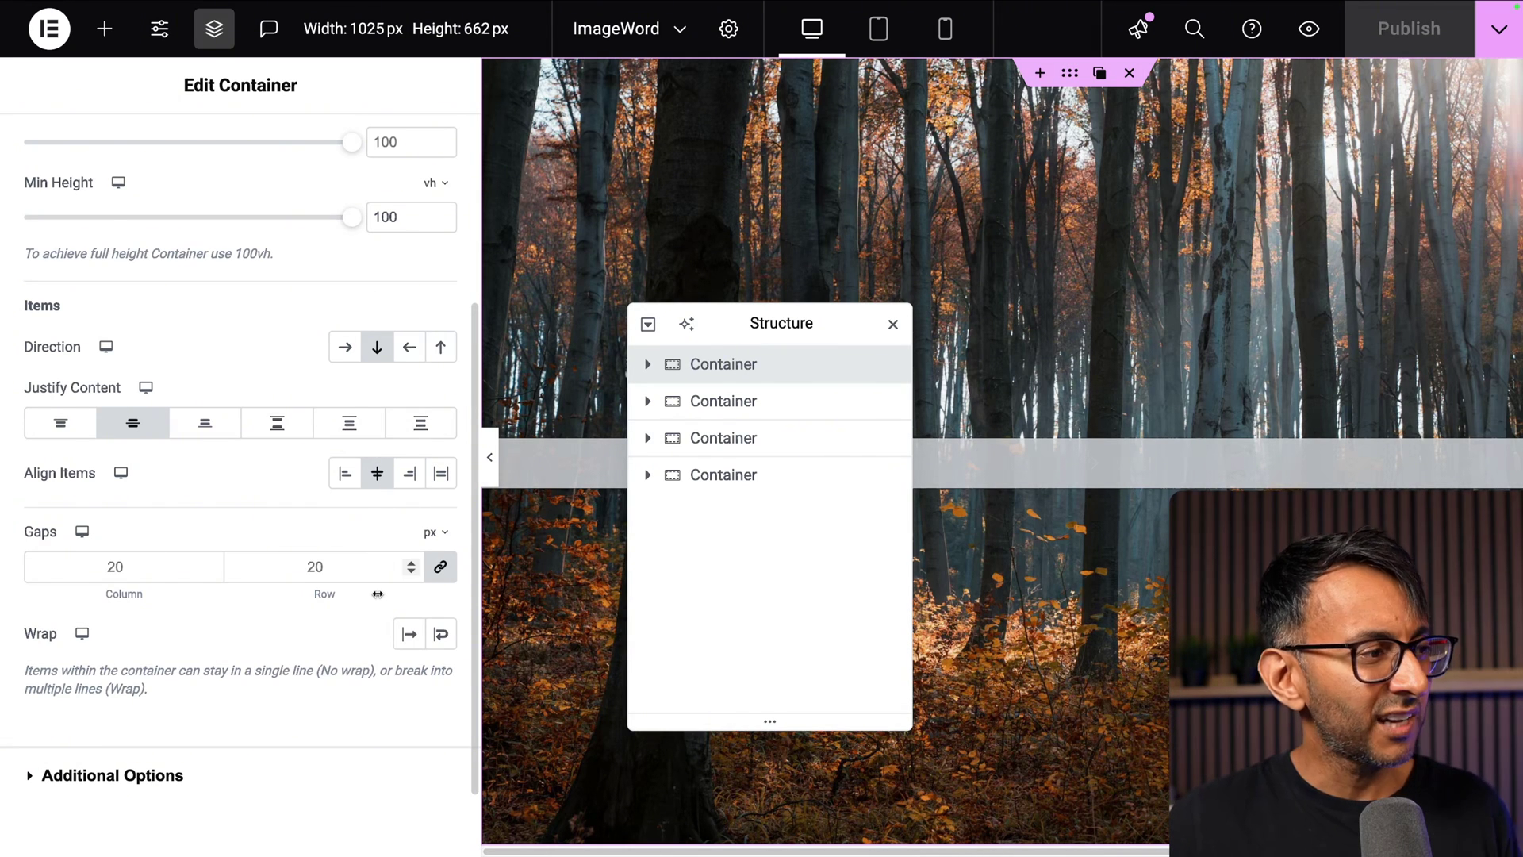
{"action": "scroll", "coordinate": [357, 540], "scroll_direction": "up", "scroll_amount": 5}
{"action": "left_click", "coordinate": [232, 150]}
{"action": "scroll", "coordinate": [305, 396], "scroll_direction": "down", "scroll_amount": 1}
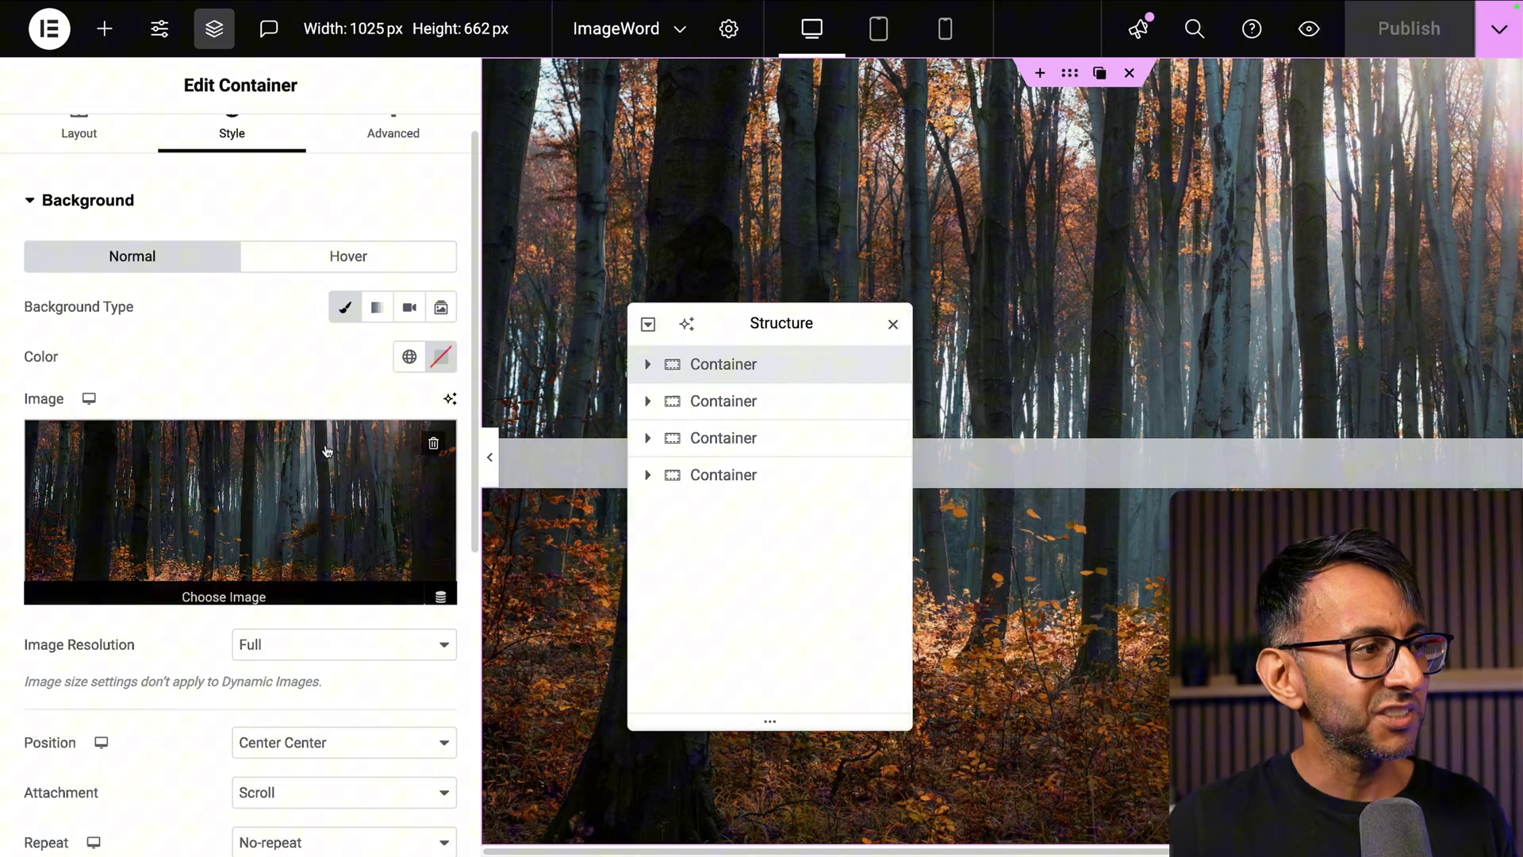
{"action": "scroll", "coordinate": [306, 500], "scroll_direction": "down", "scroll_amount": 2}
{"action": "scroll", "coordinate": [306, 500], "scroll_direction": "down", "scroll_amount": 1}
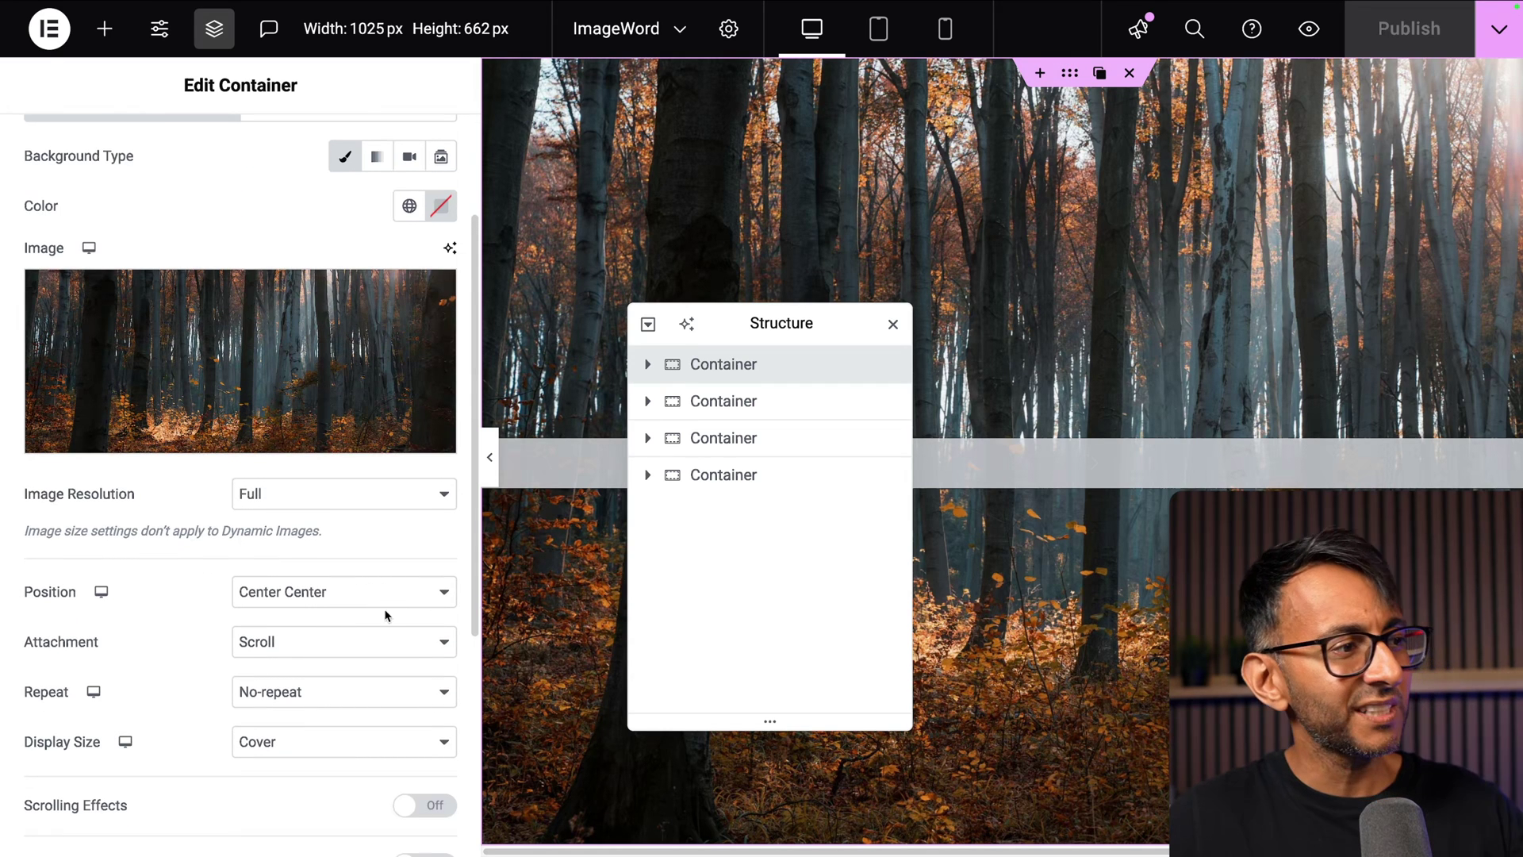
{"action": "scroll", "coordinate": [369, 634], "scroll_direction": "down", "scroll_amount": 5}
{"action": "scroll", "coordinate": [373, 555], "scroll_direction": "up", "scroll_amount": 7}
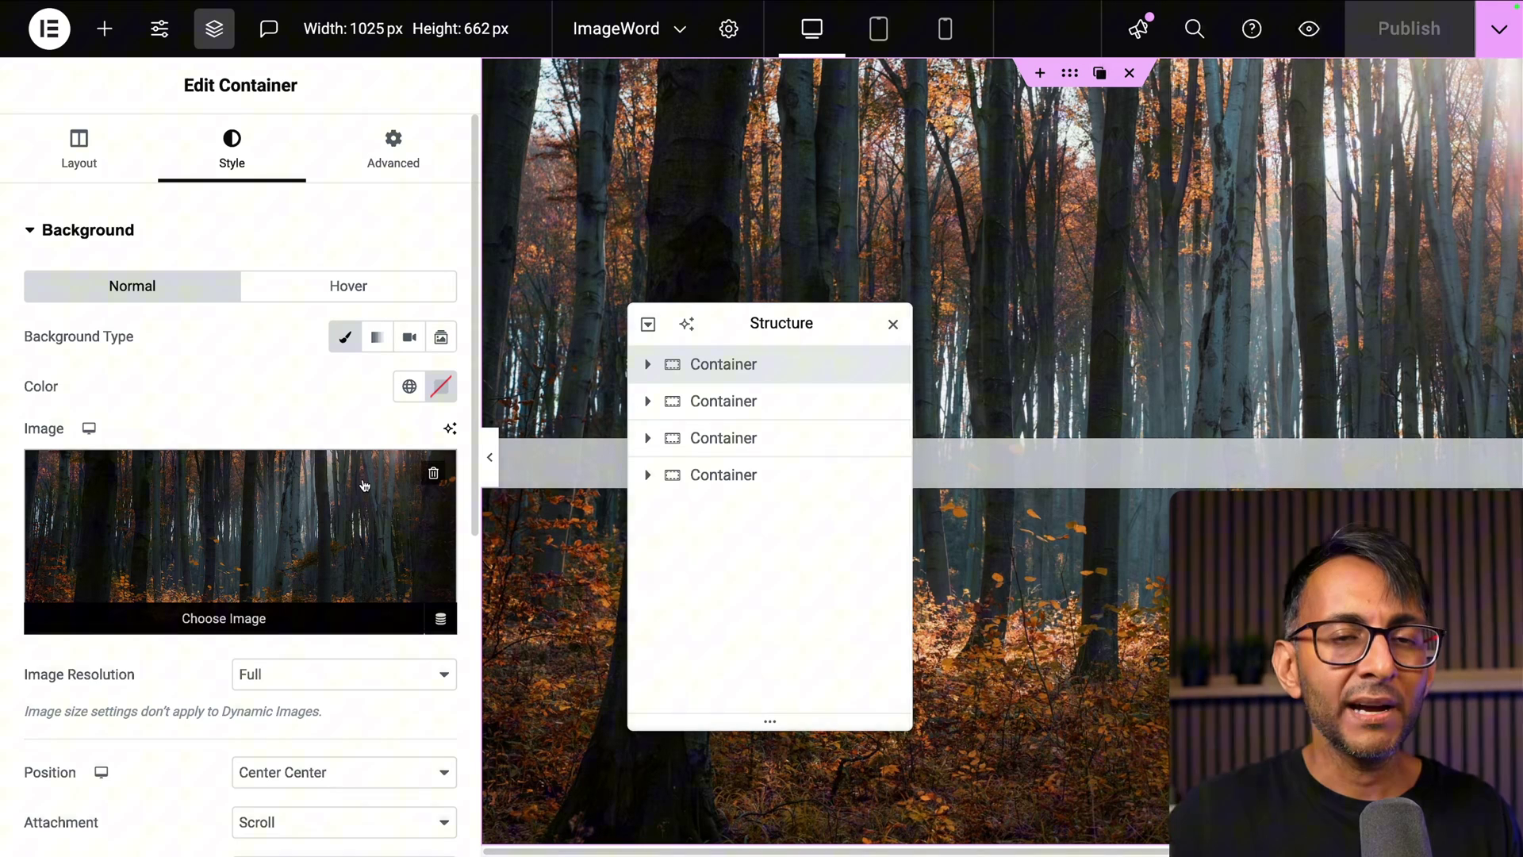
- Confirm the container's scroll-section CSS class and expand it to show its Heading and HTML widgets
{"action": "left_click", "coordinate": [411, 157]}
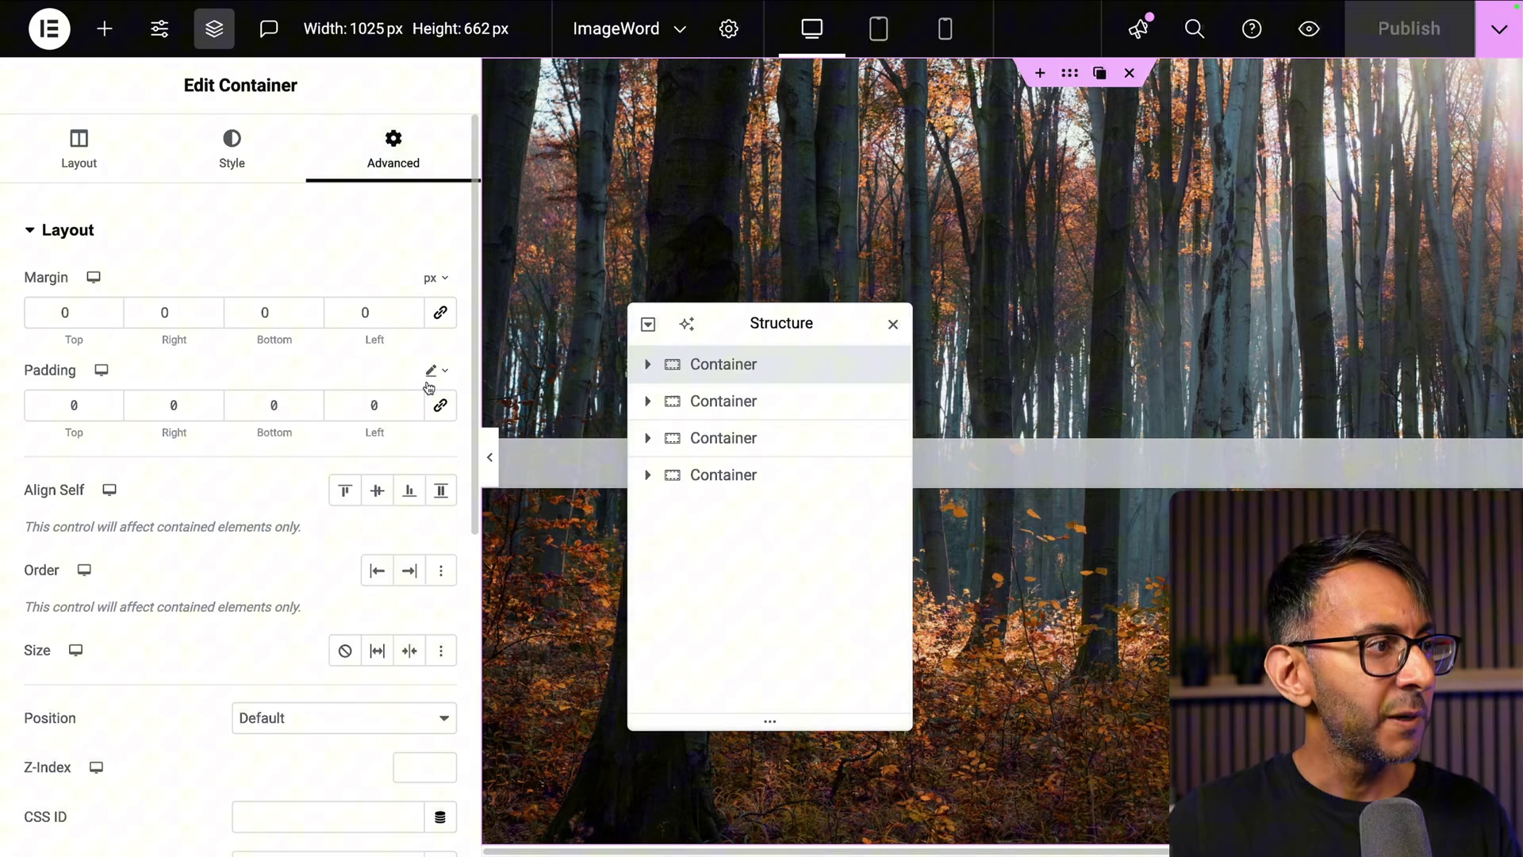
{"action": "scroll", "coordinate": [425, 392], "scroll_direction": "down", "scroll_amount": 5}
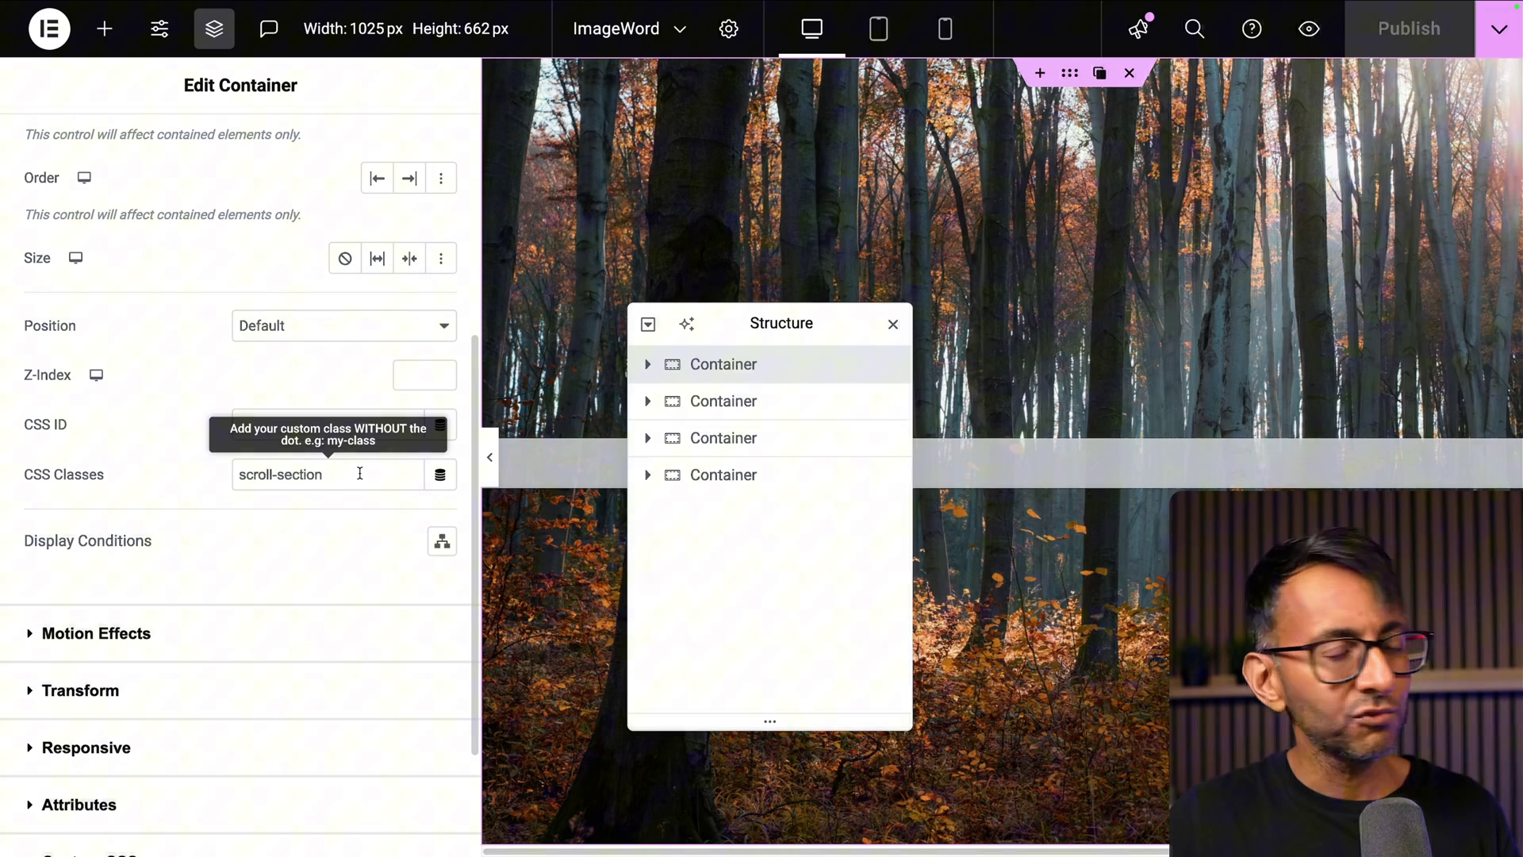
{"action": "scroll", "coordinate": [341, 542], "scroll_direction": "down", "scroll_amount": 2}
{"action": "left_click", "coordinate": [266, 698]}
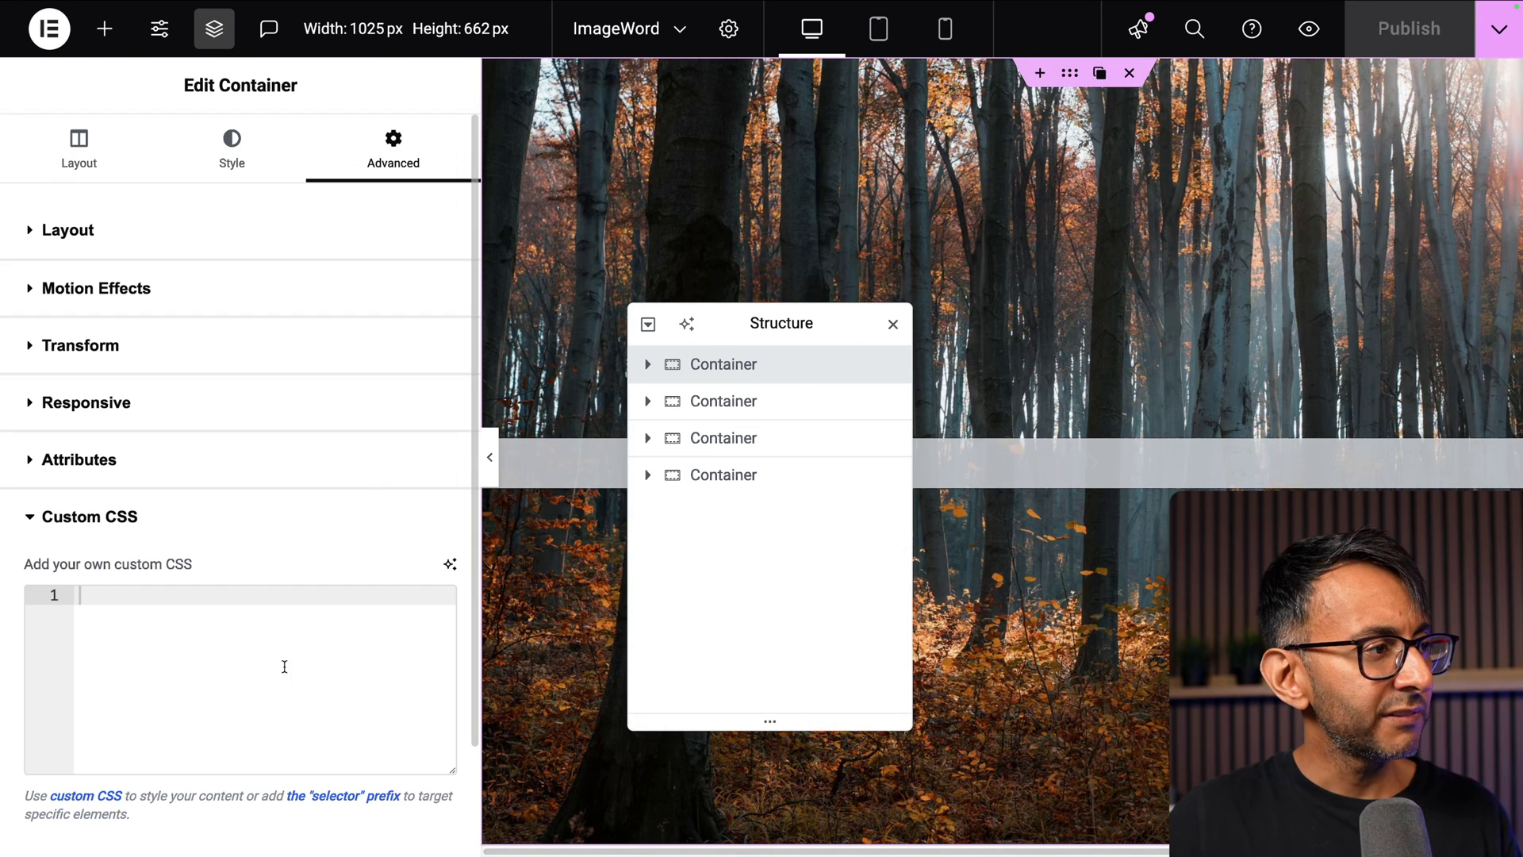
{"action": "left_click", "coordinate": [258, 238]}
{"action": "scroll", "coordinate": [356, 475], "scroll_direction": "down", "scroll_amount": 5}
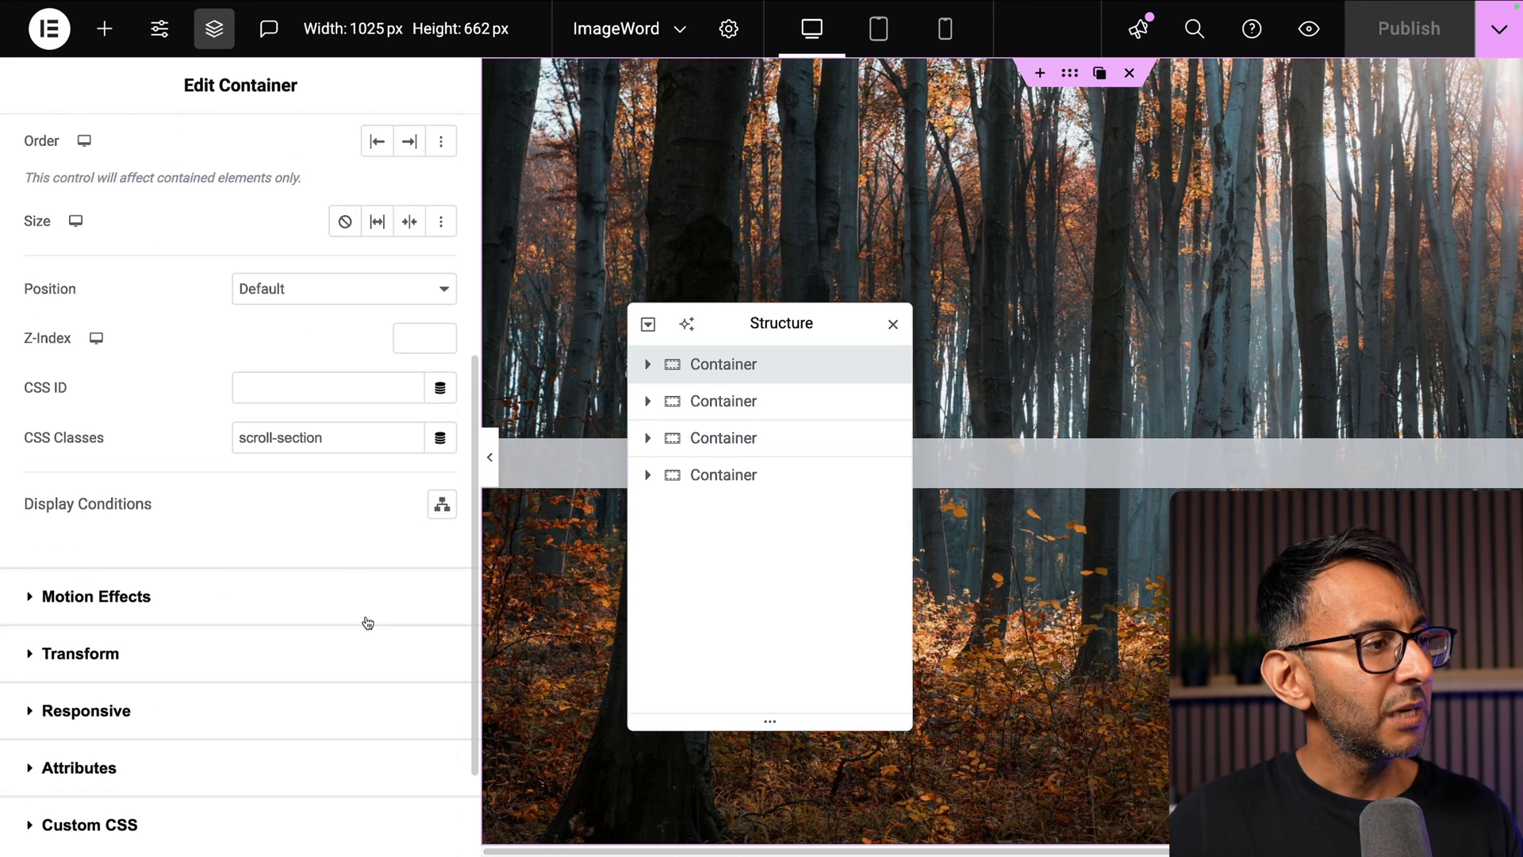
{"action": "left_click", "coordinate": [362, 440]}
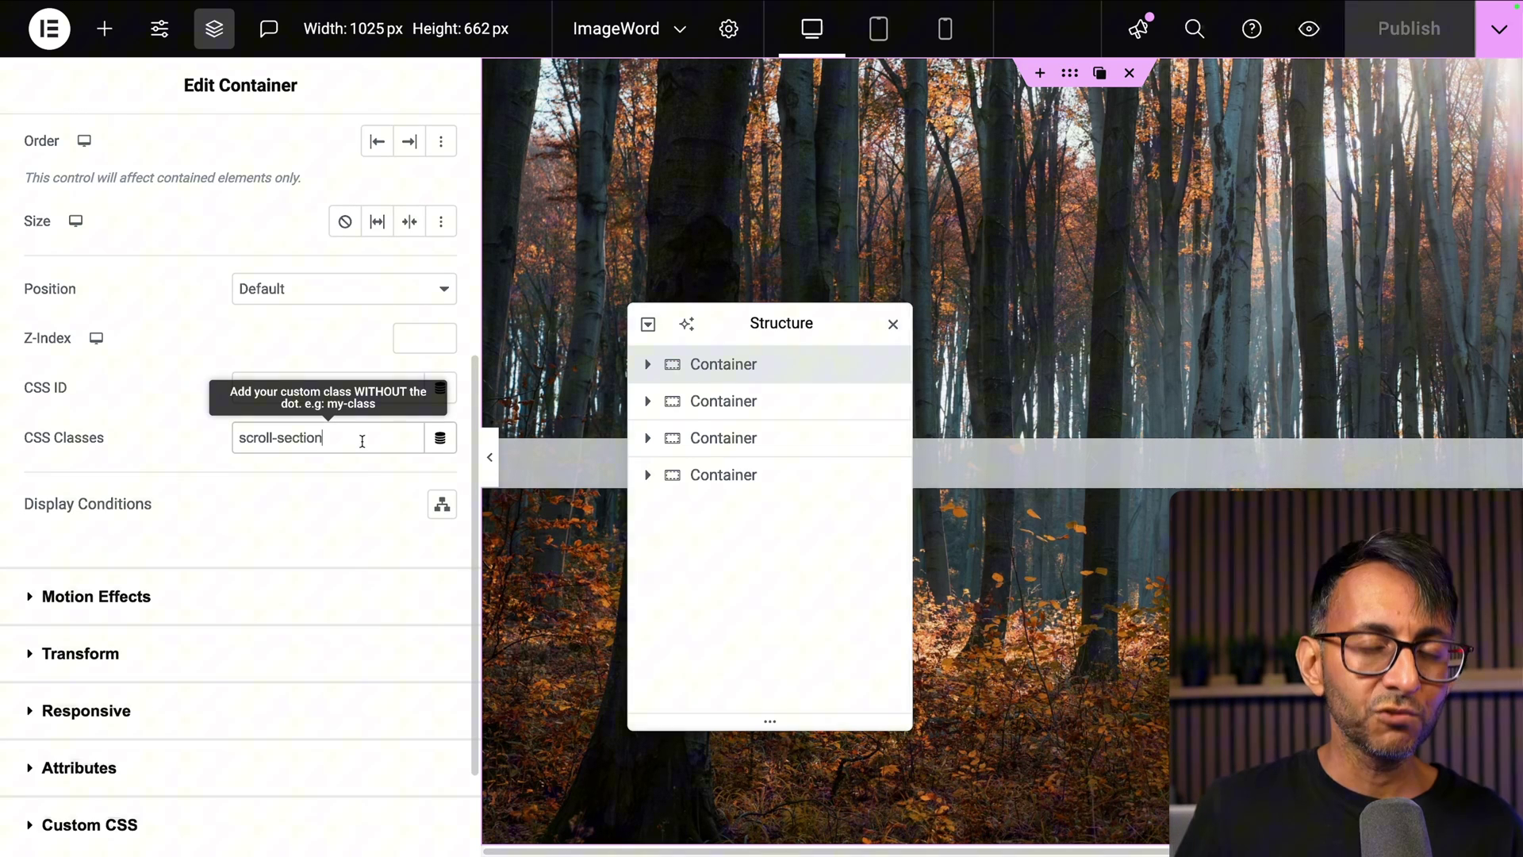
{"action": "left_click", "coordinate": [647, 366]}
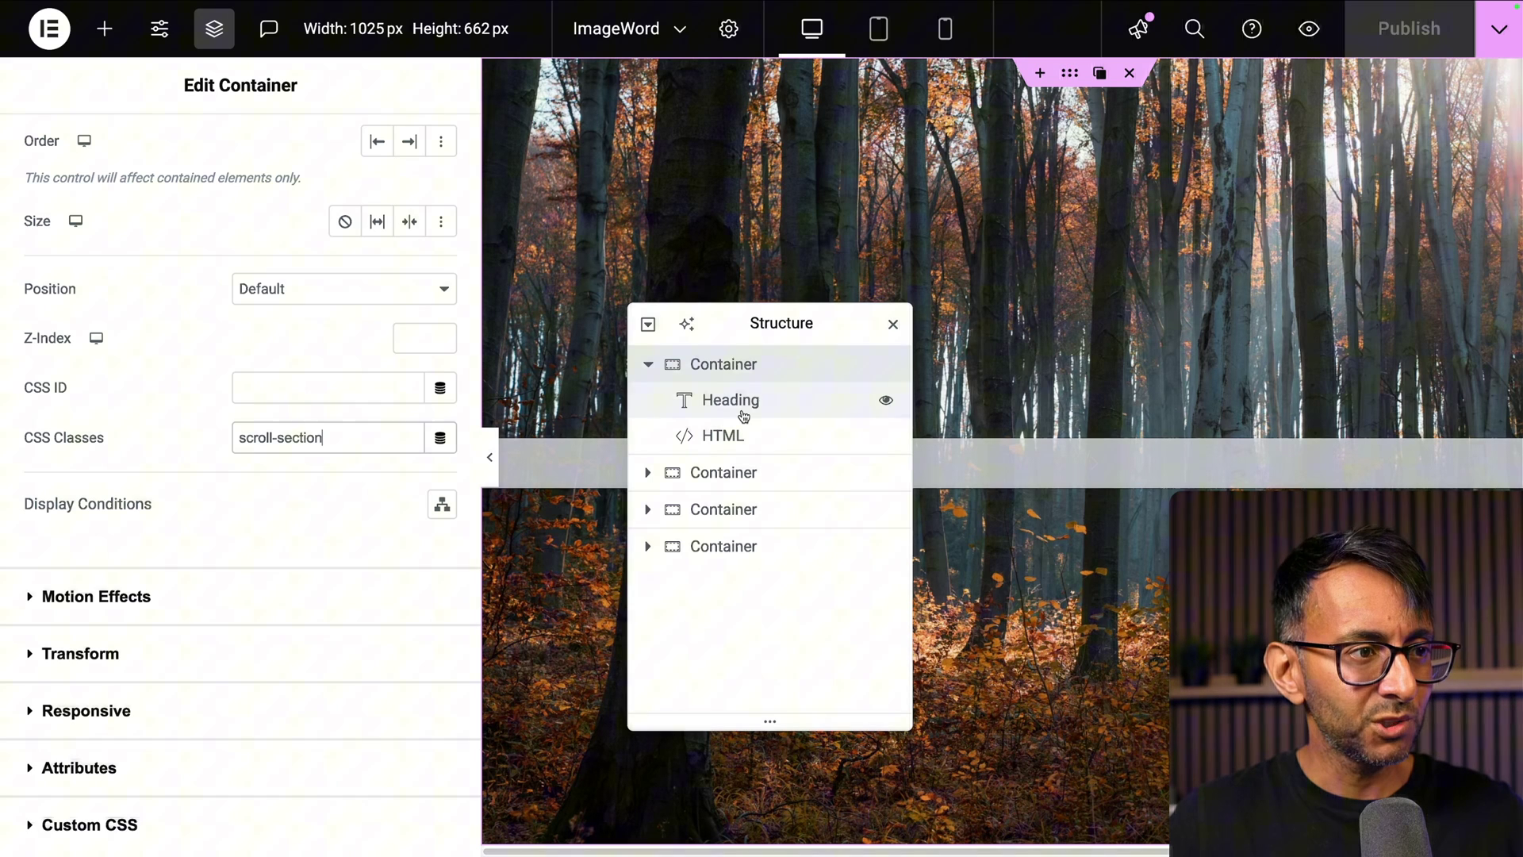
- Select the first heading and review its typography and title 'You always see it'
{"action": "left_click", "coordinate": [743, 416]}
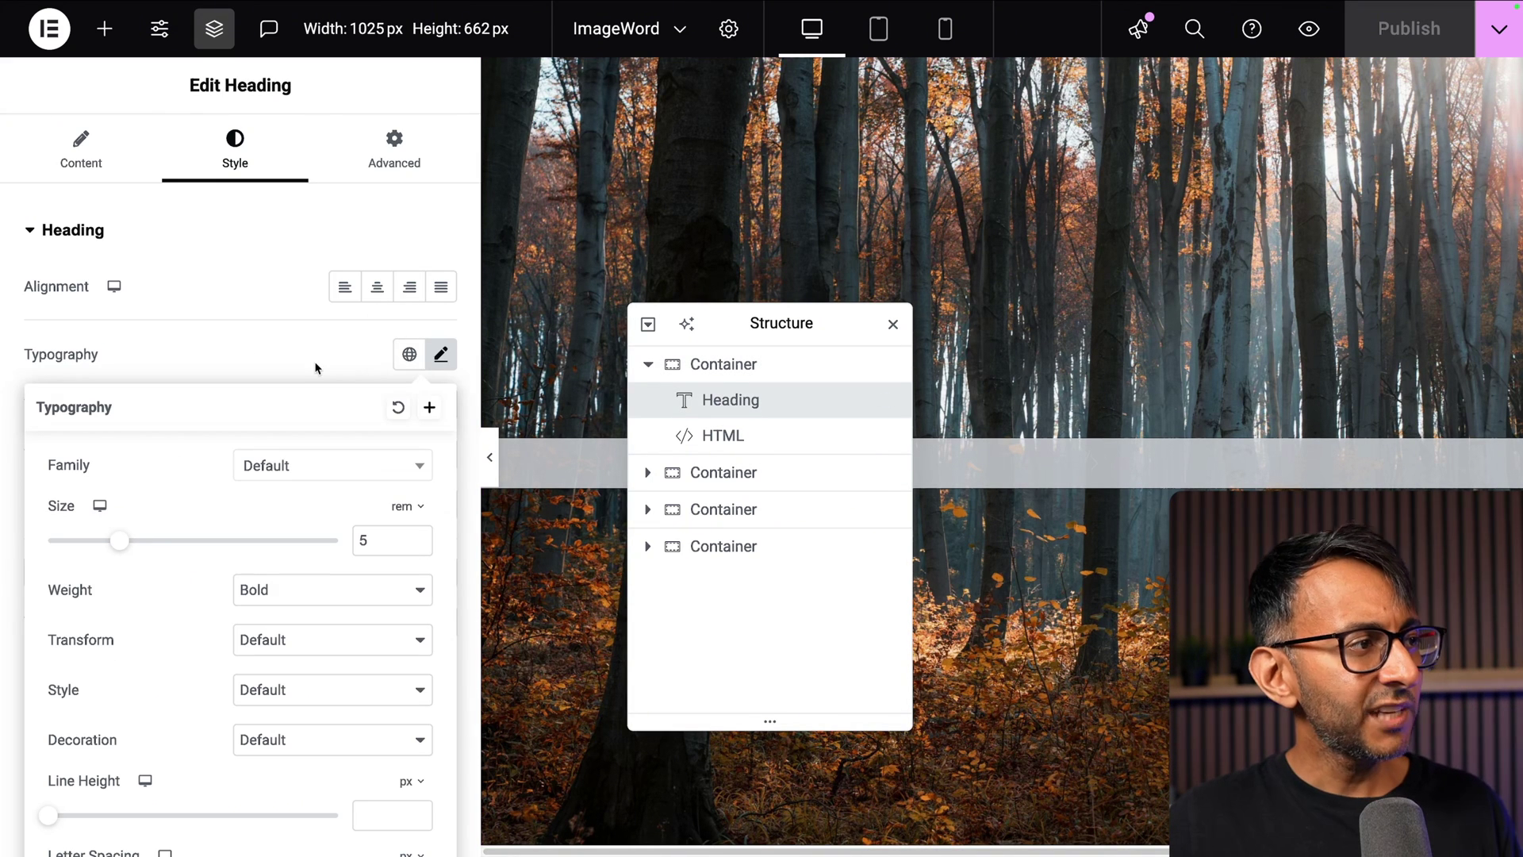
{"action": "left_click", "coordinate": [307, 366]}
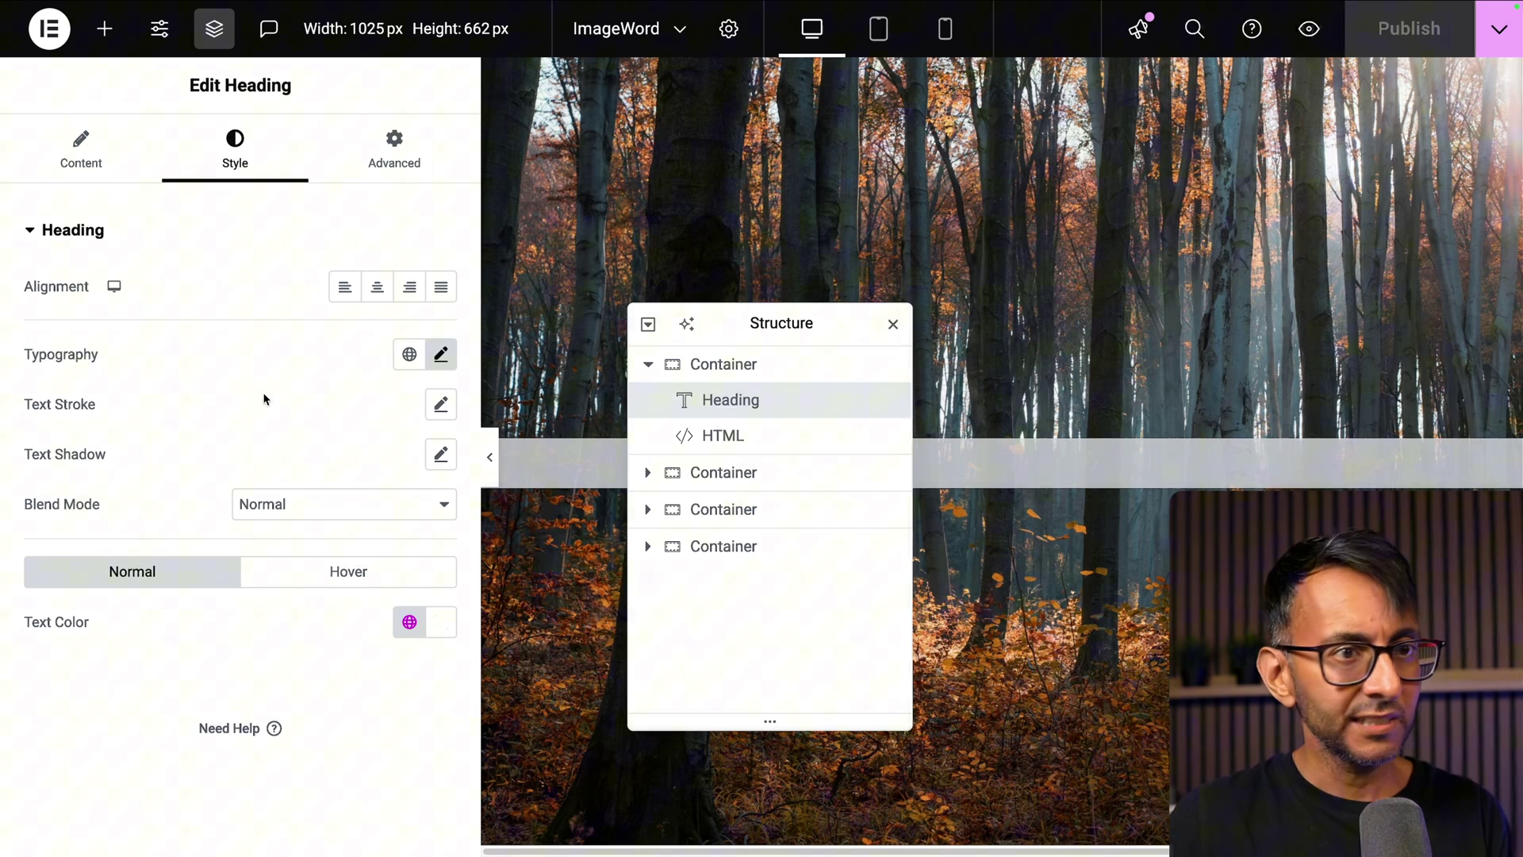
{"action": "left_click", "coordinate": [82, 154]}
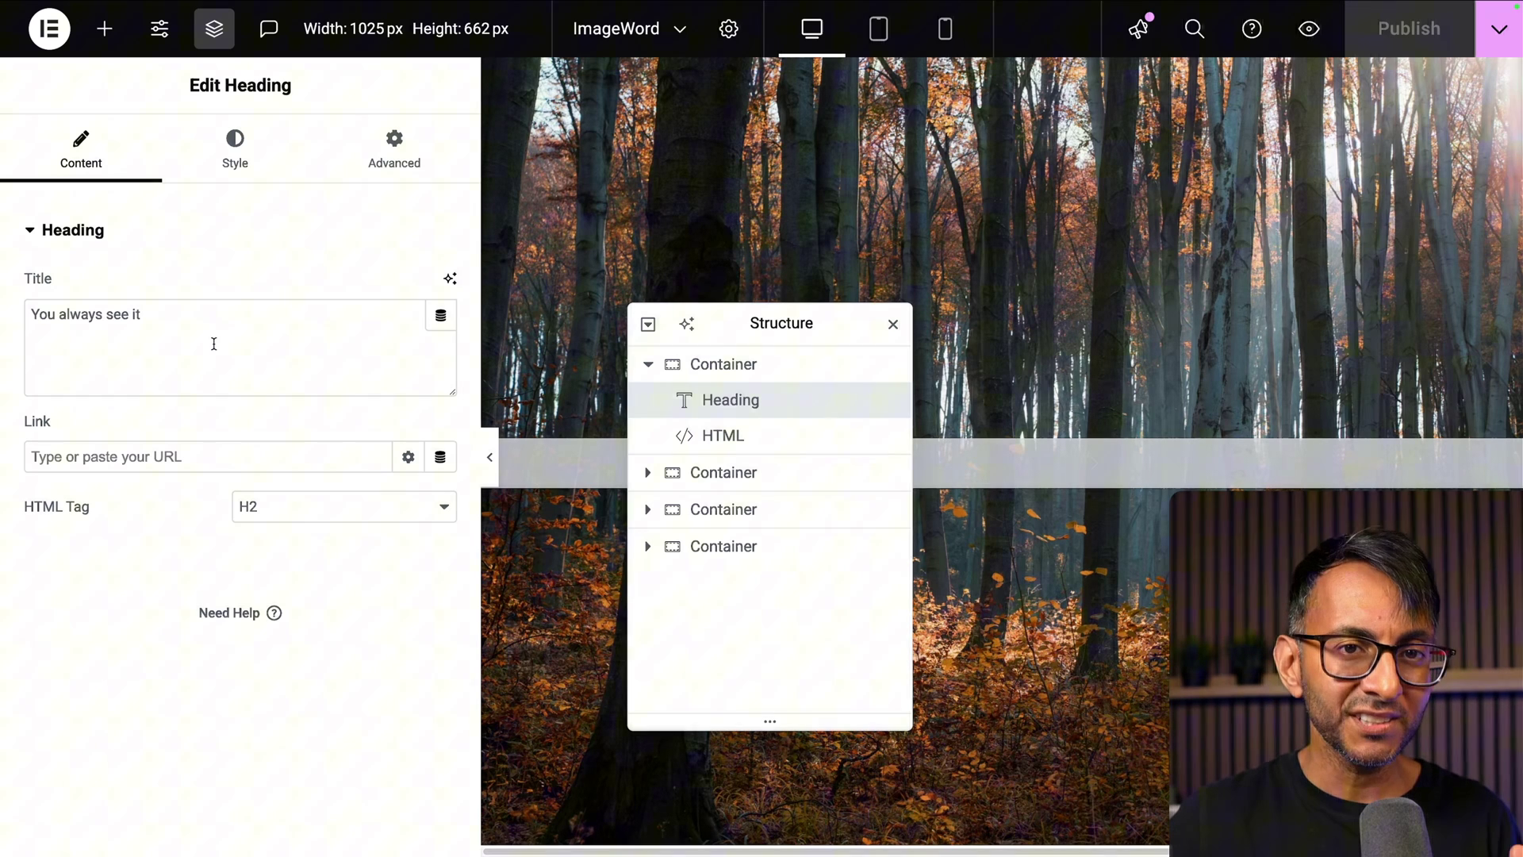
{"action": "left_click", "coordinate": [246, 169]}
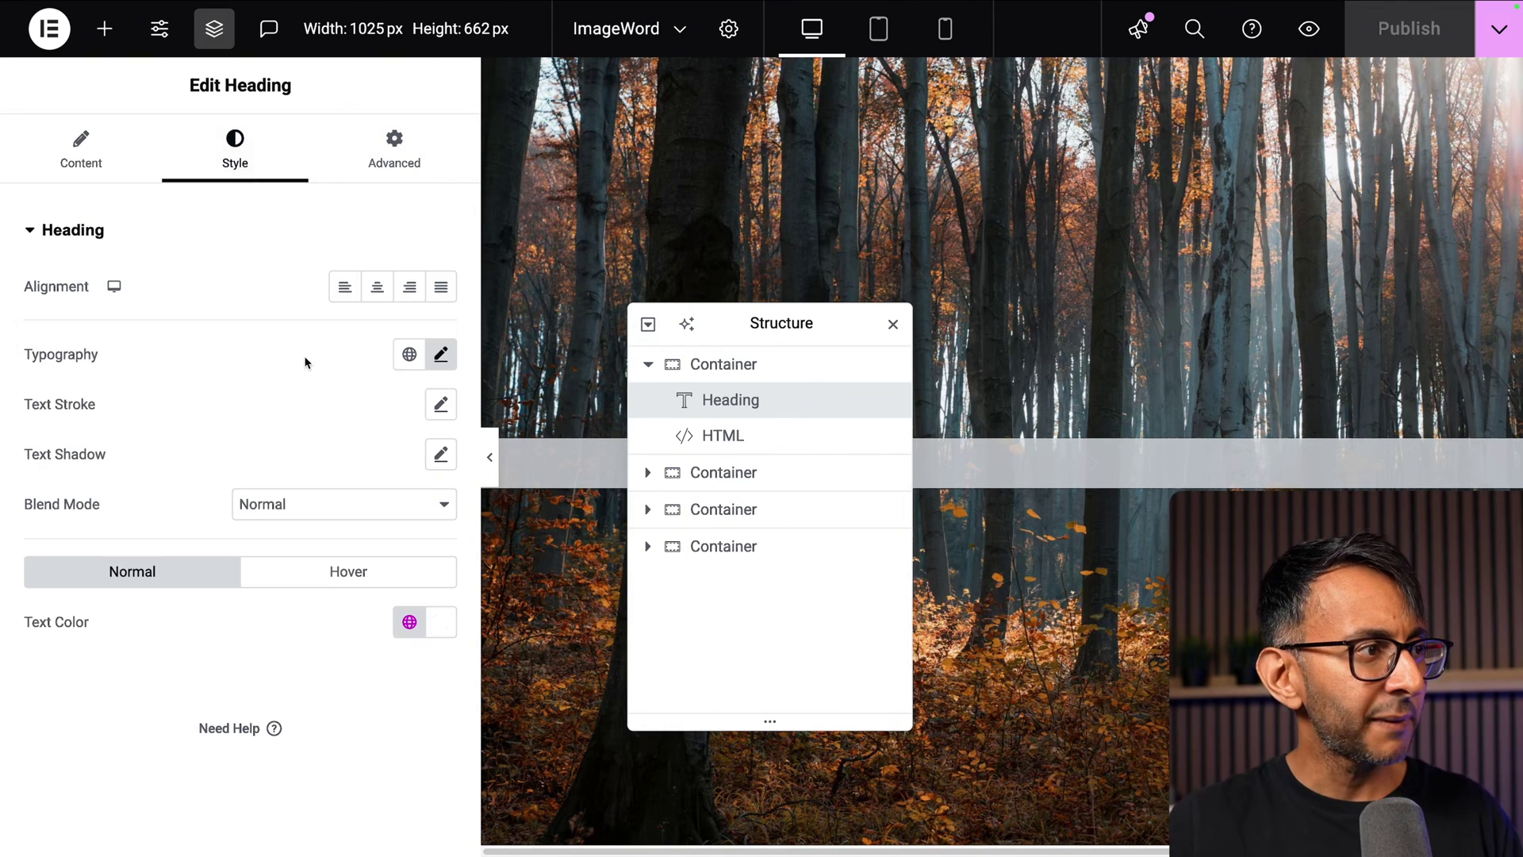
- Check the heading's section-heading CSS class against the container's scroll-section class
{"action": "left_click", "coordinate": [381, 152]}
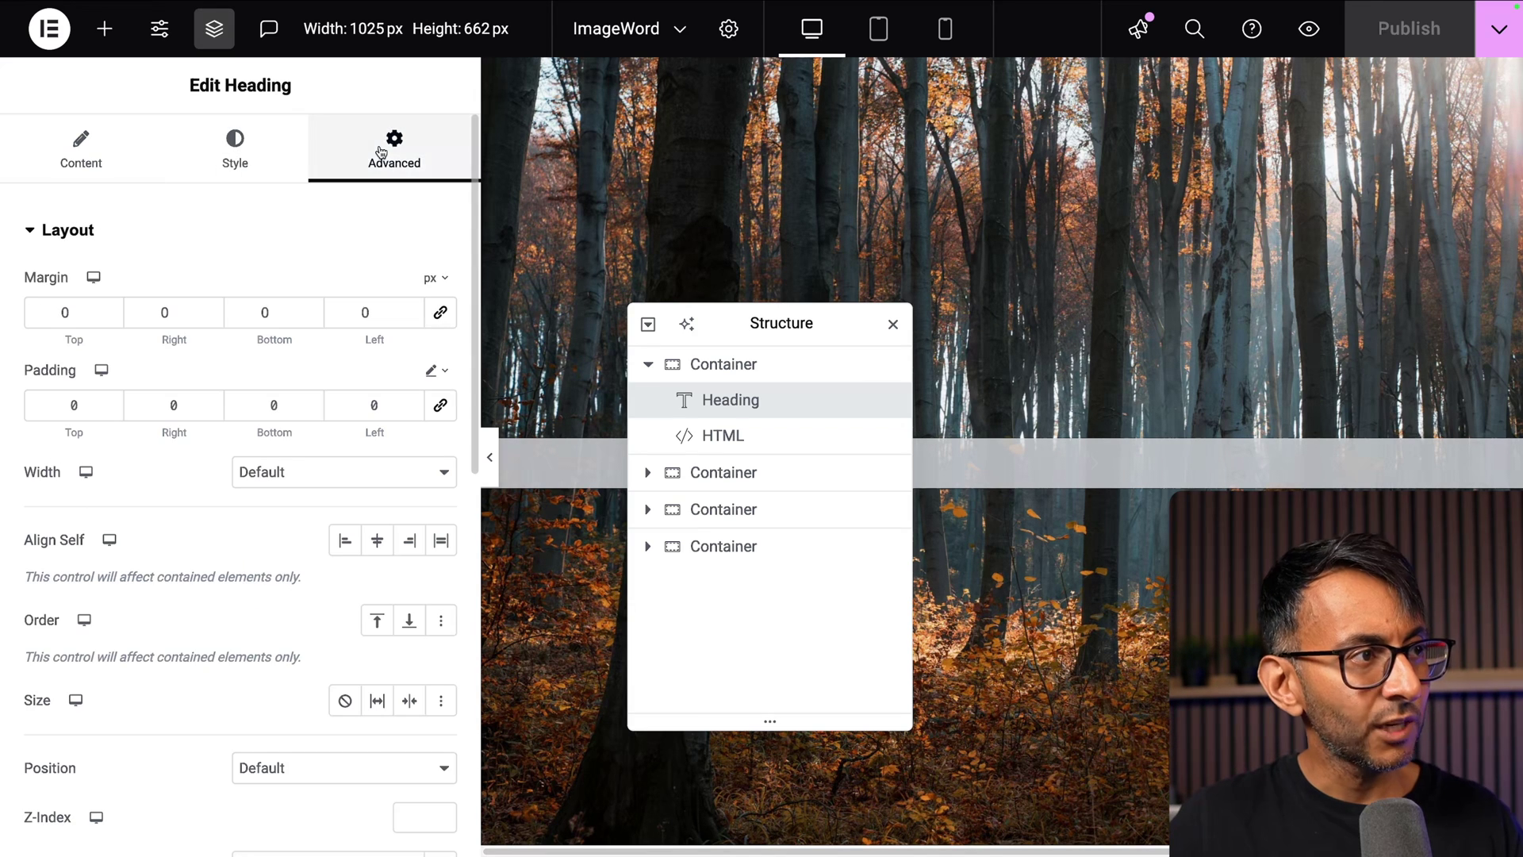
{"action": "scroll", "coordinate": [314, 367], "scroll_direction": "down", "scroll_amount": 4}
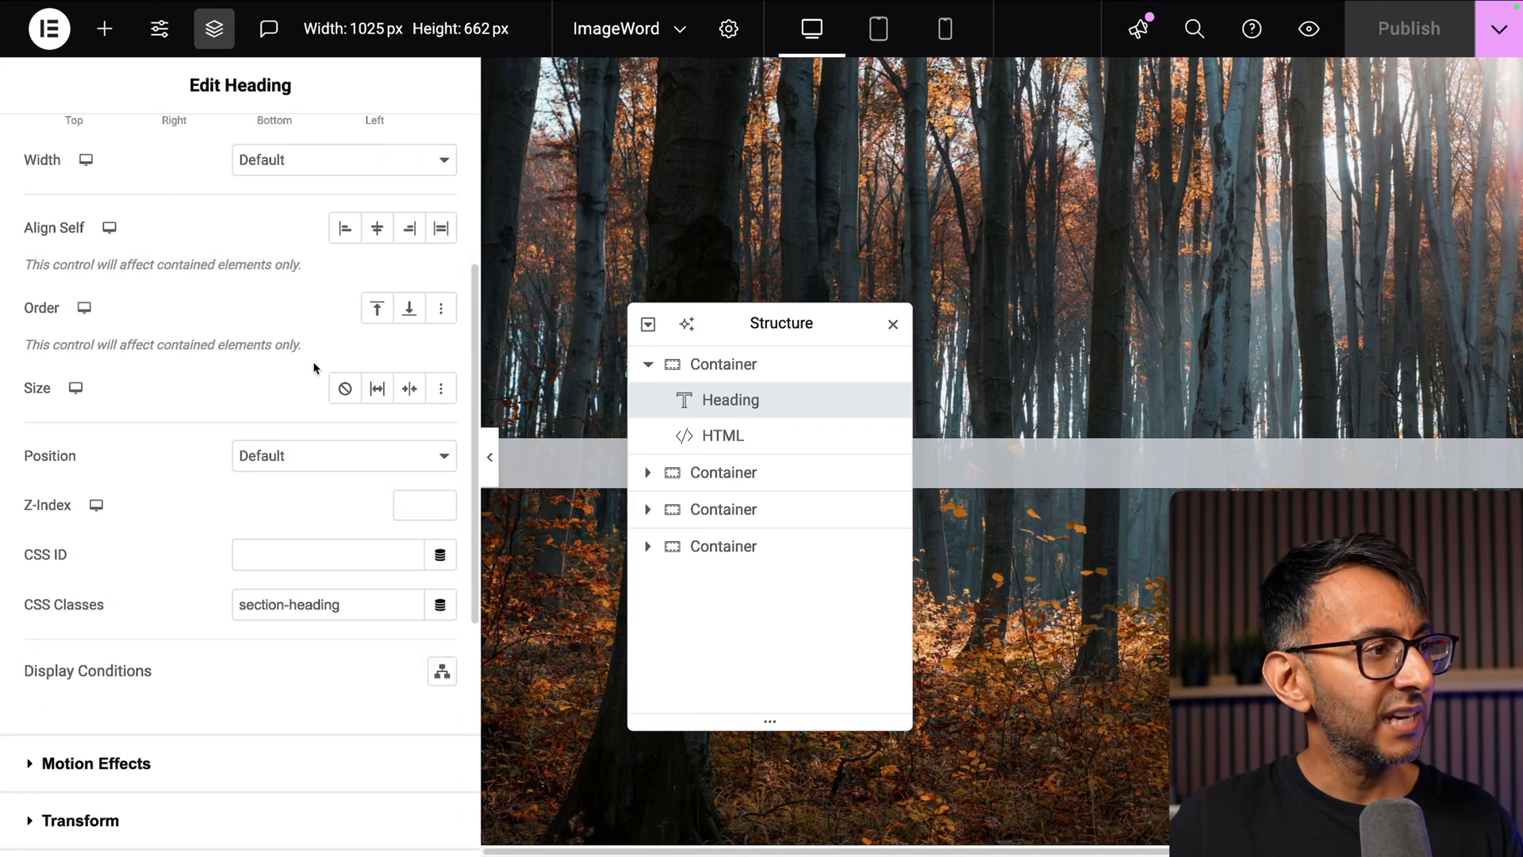
{"action": "left_click", "coordinate": [364, 600]}
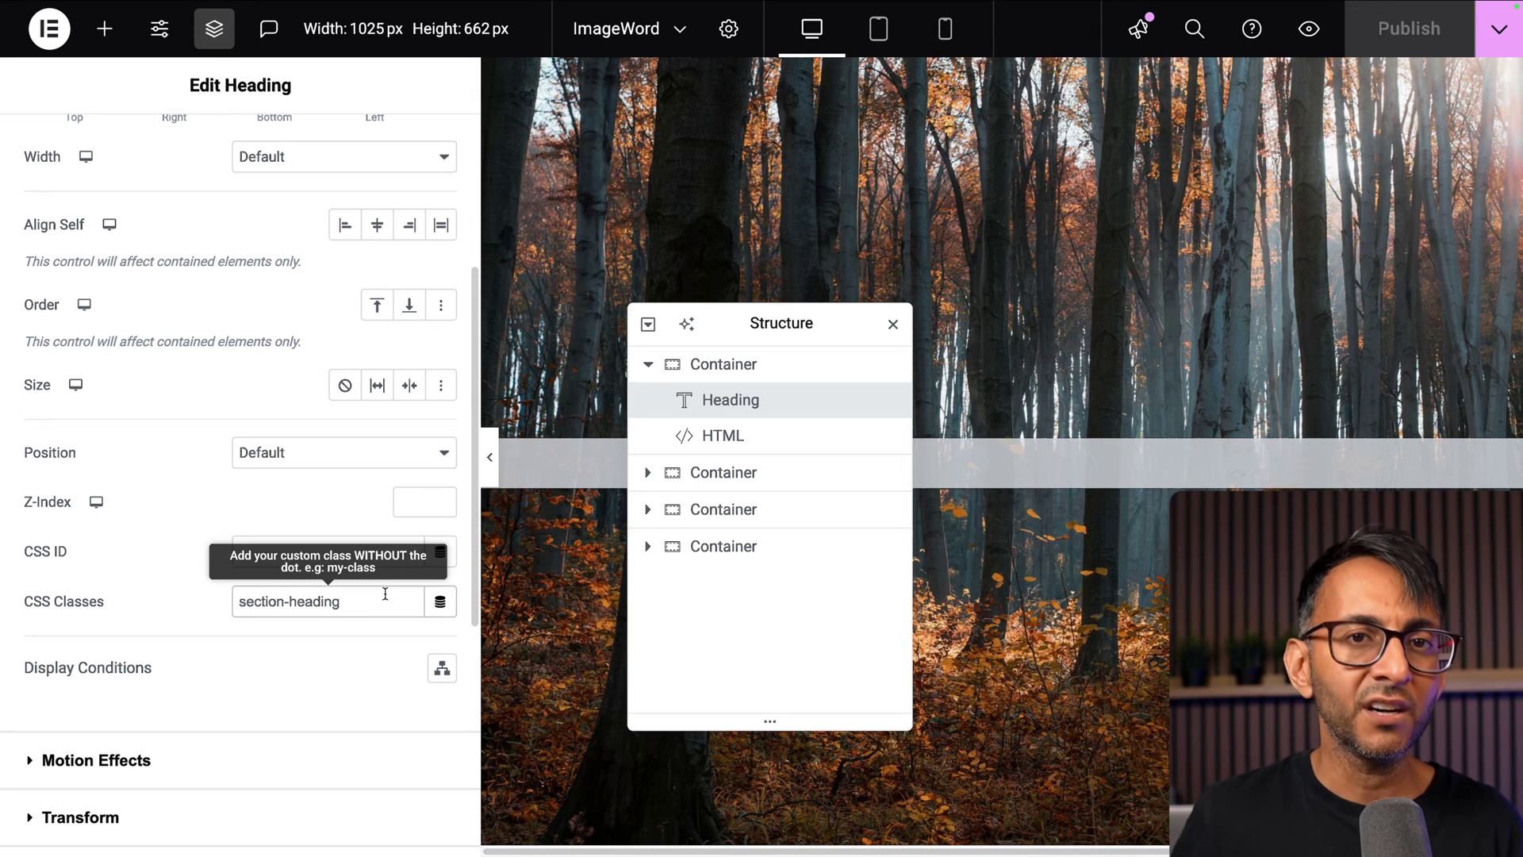
{"action": "left_click", "coordinate": [477, 452]}
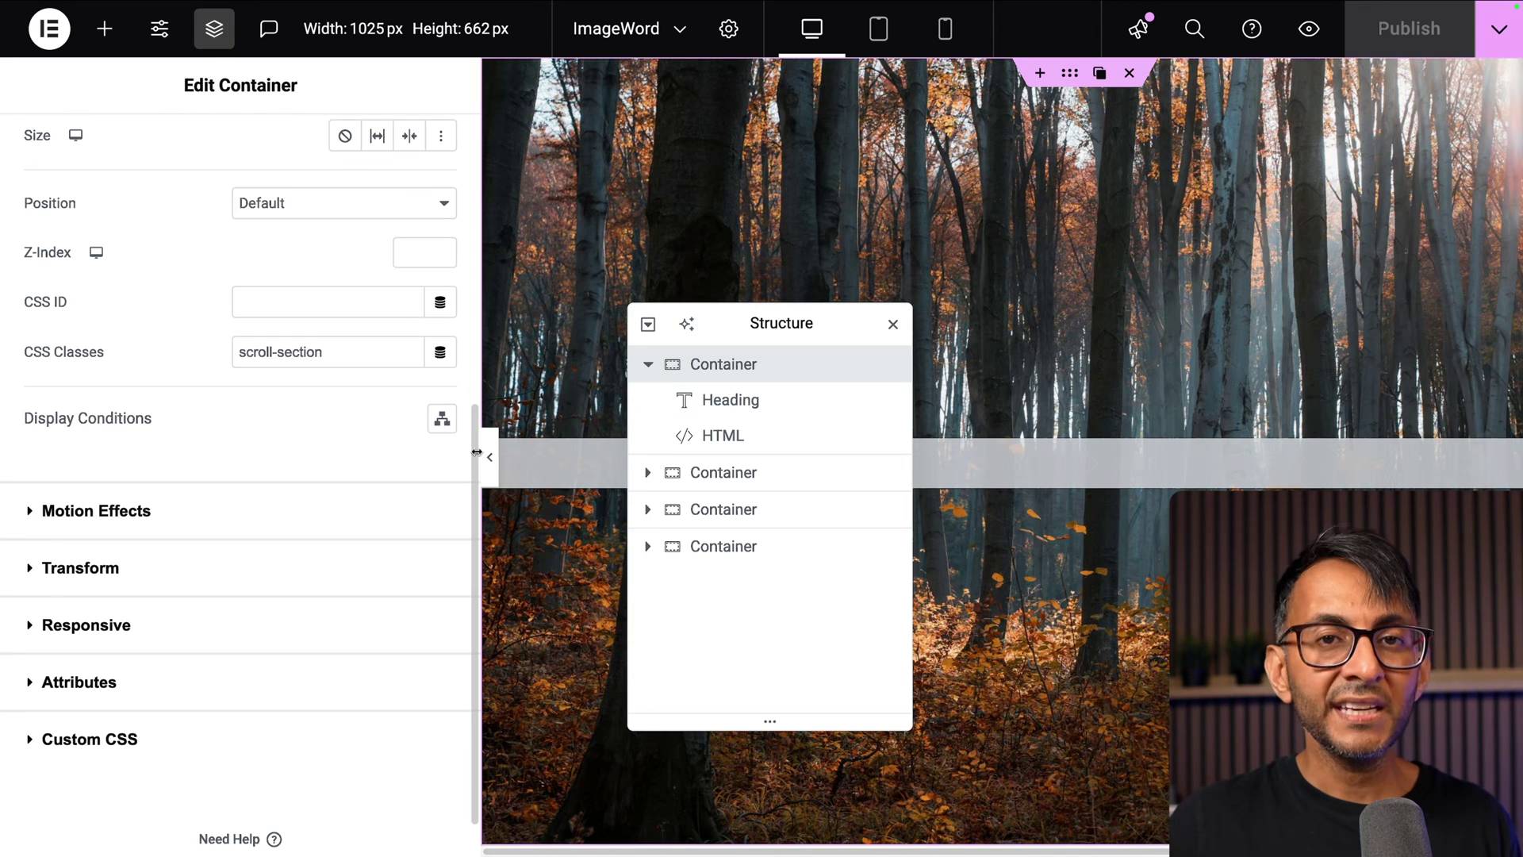
{"action": "left_click", "coordinate": [782, 405]}
{"action": "scroll", "coordinate": [359, 516], "scroll_direction": "down", "scroll_amount": 4}
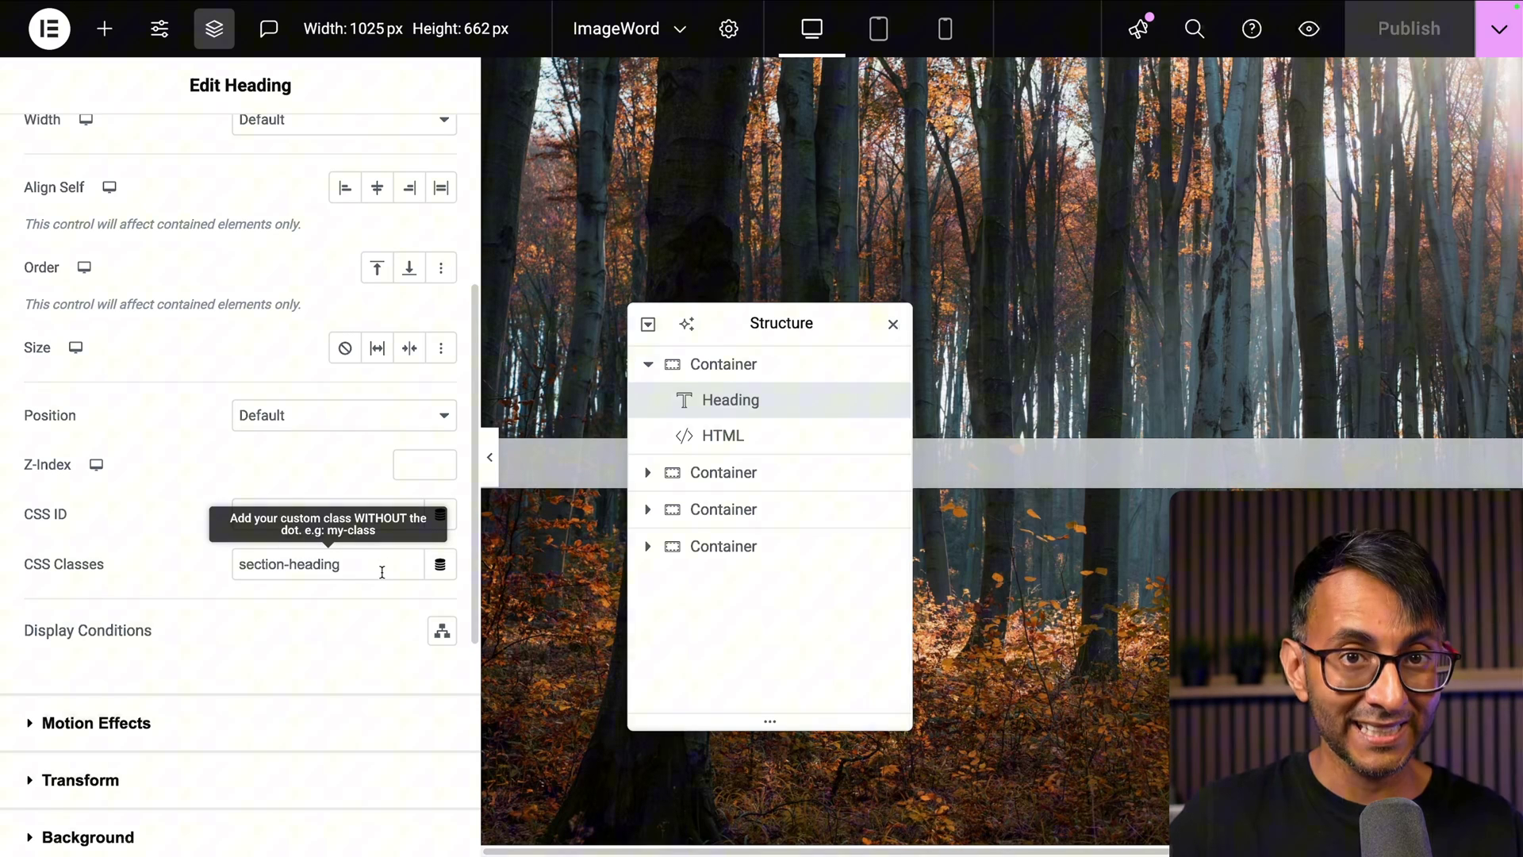
- Inspect the second container and confirm its heading carries the section-heading class
{"action": "left_click", "coordinate": [747, 474]}
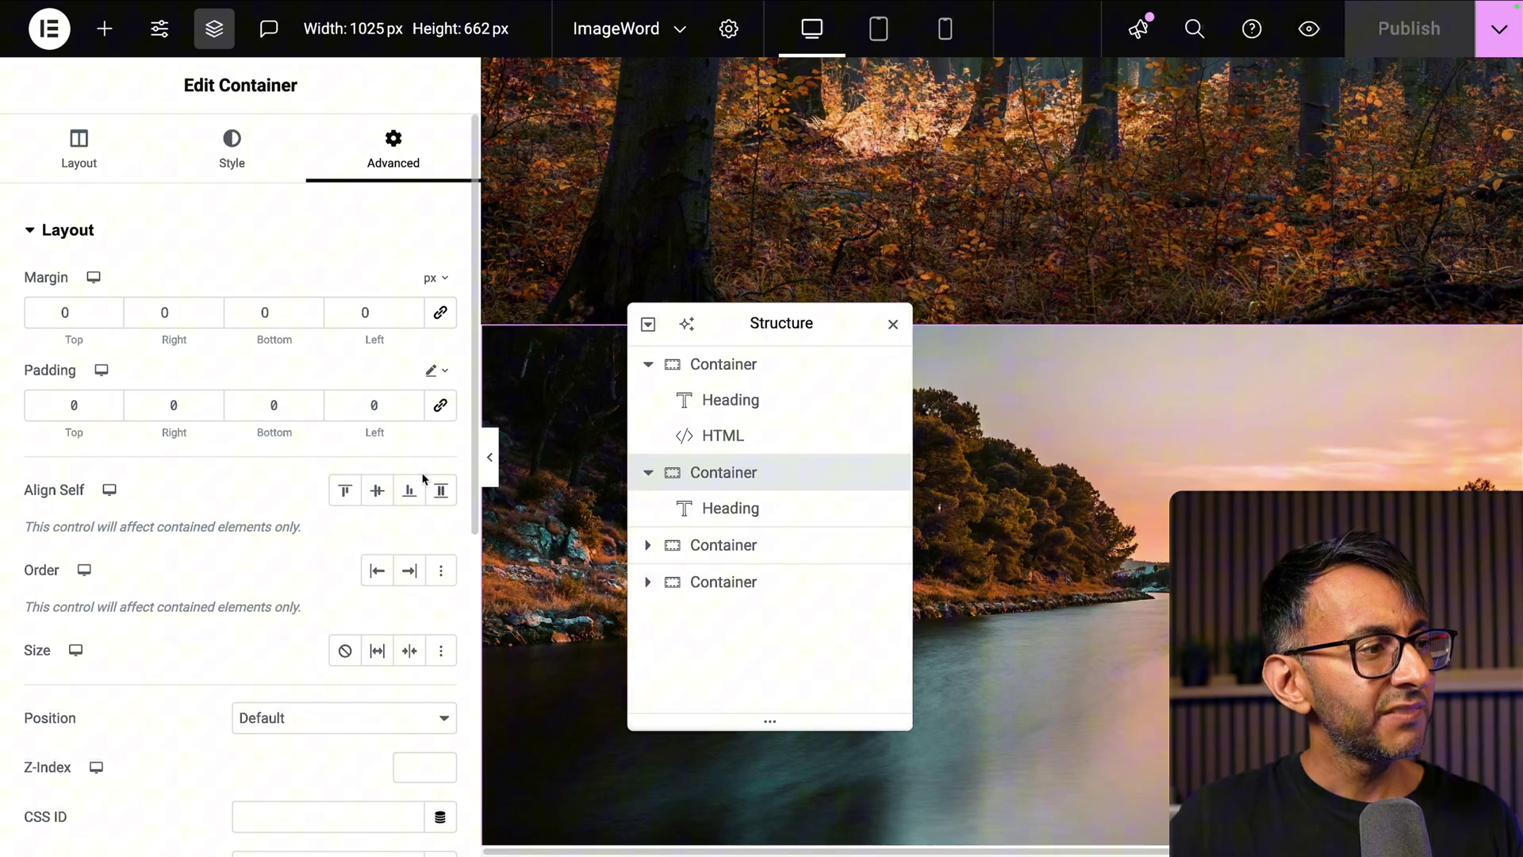
{"action": "scroll", "coordinate": [425, 475], "scroll_direction": "down", "scroll_amount": 5}
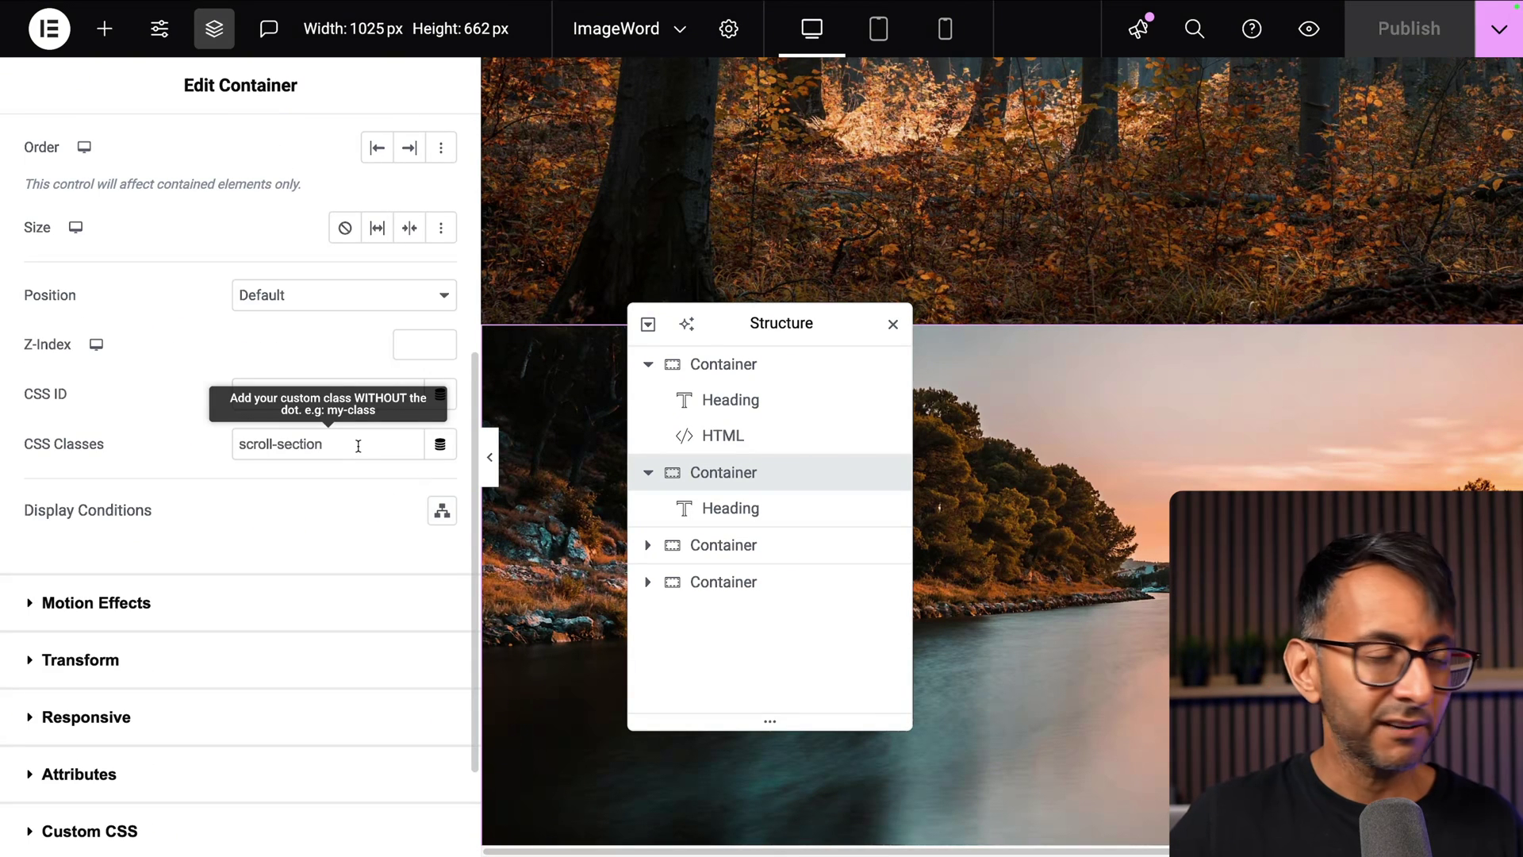
{"action": "left_click", "coordinate": [729, 508]}
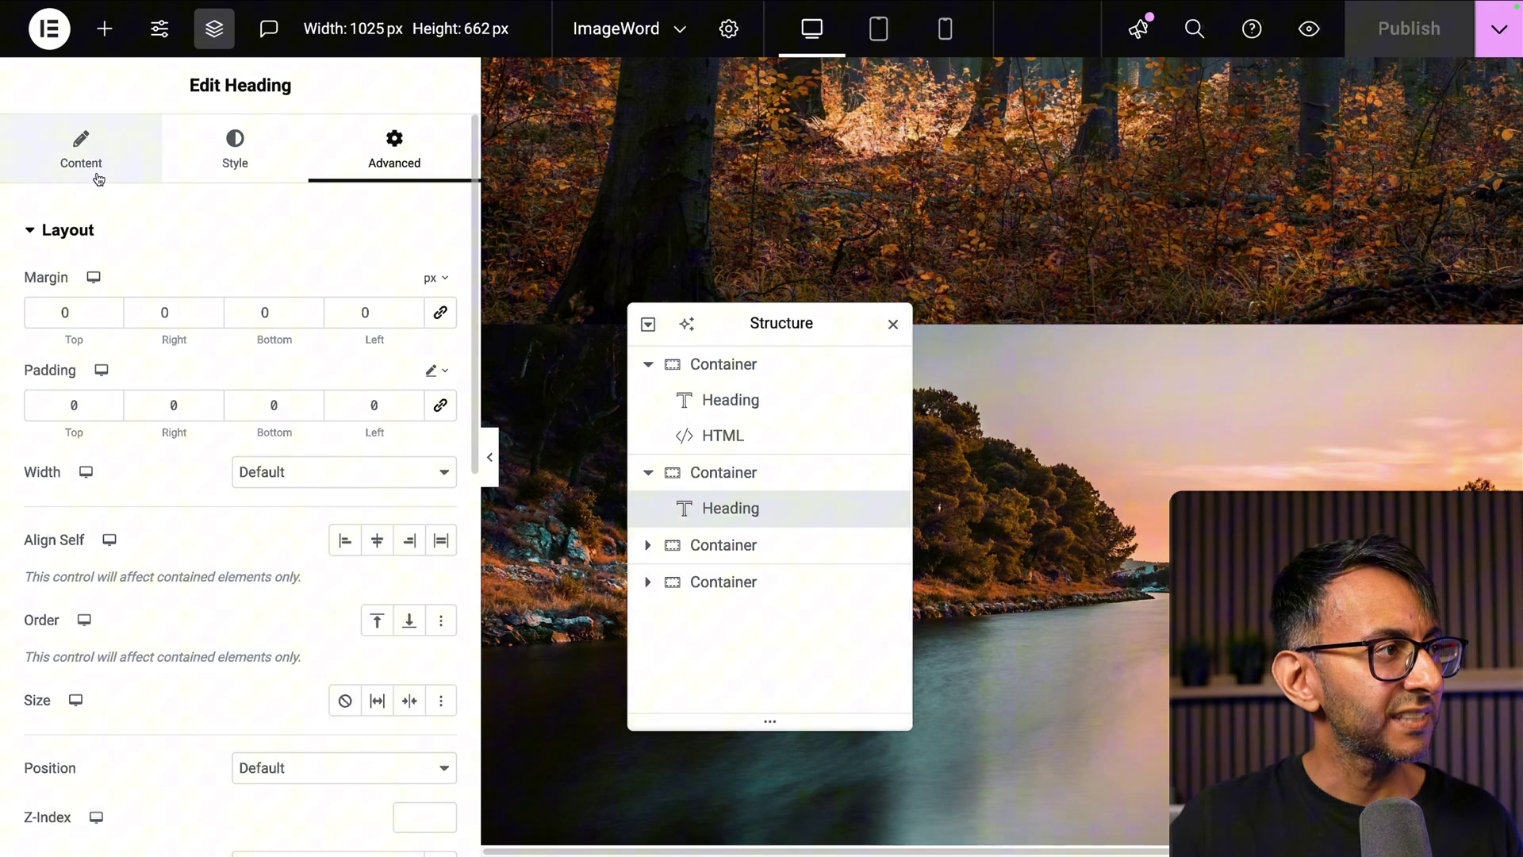
{"action": "left_click", "coordinate": [97, 170]}
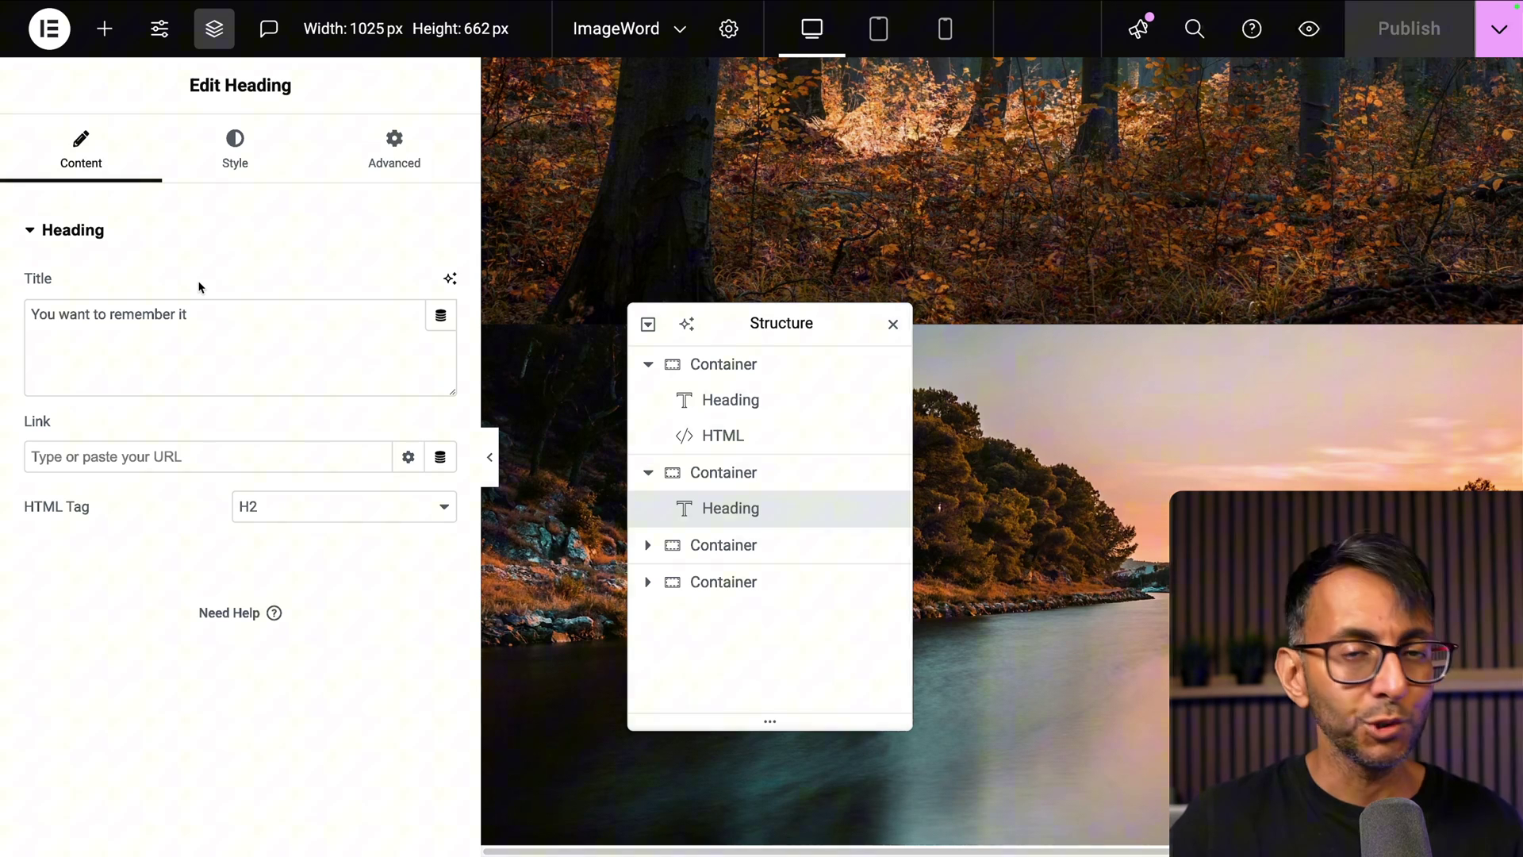
{"action": "left_click", "coordinate": [235, 156]}
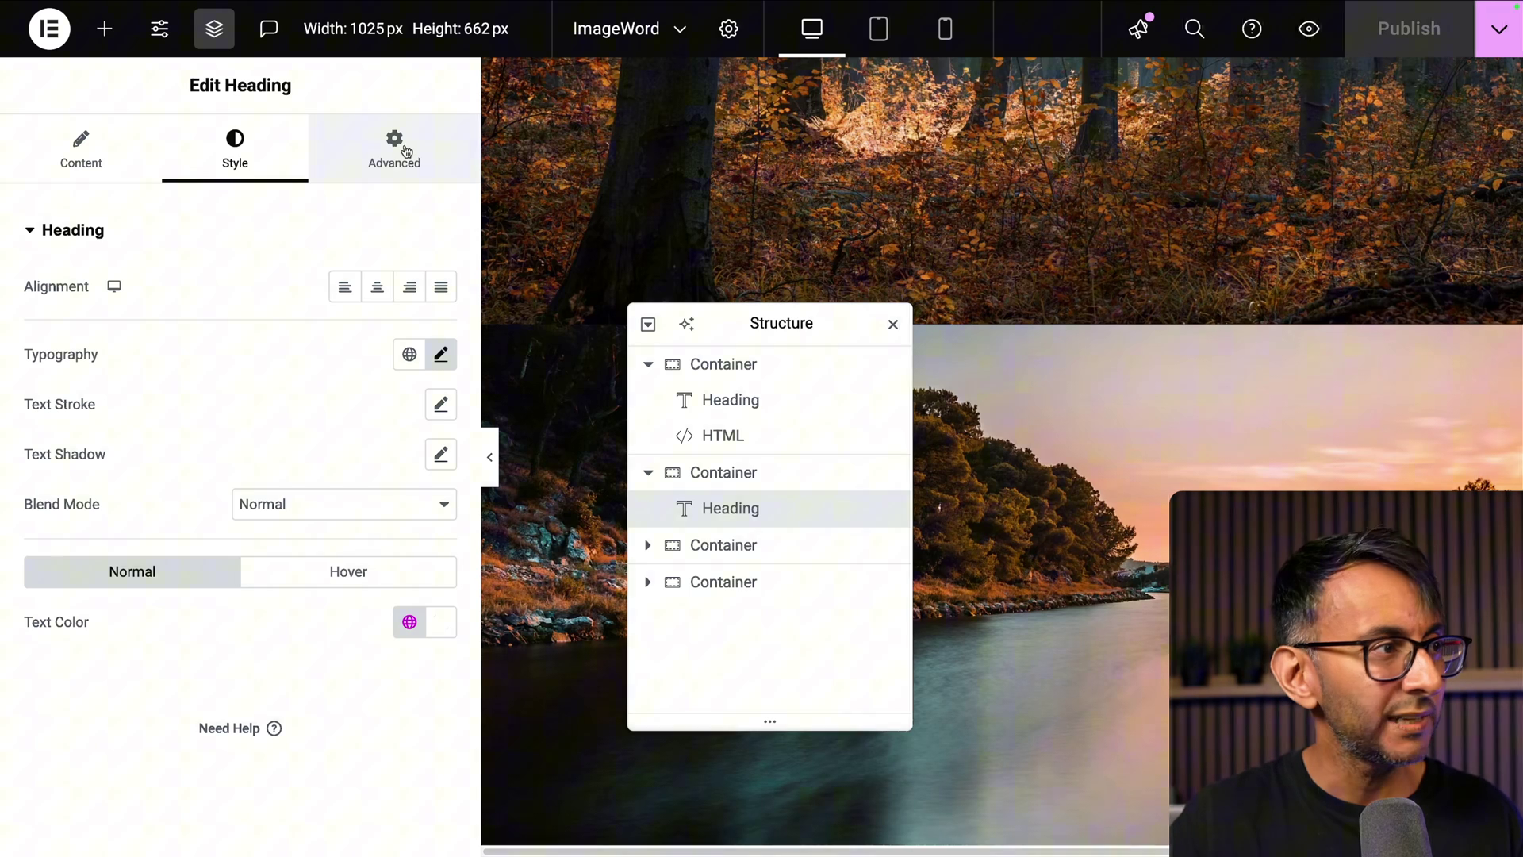
{"action": "left_click", "coordinate": [397, 151]}
{"action": "scroll", "coordinate": [402, 306], "scroll_direction": "down", "scroll_amount": 5}
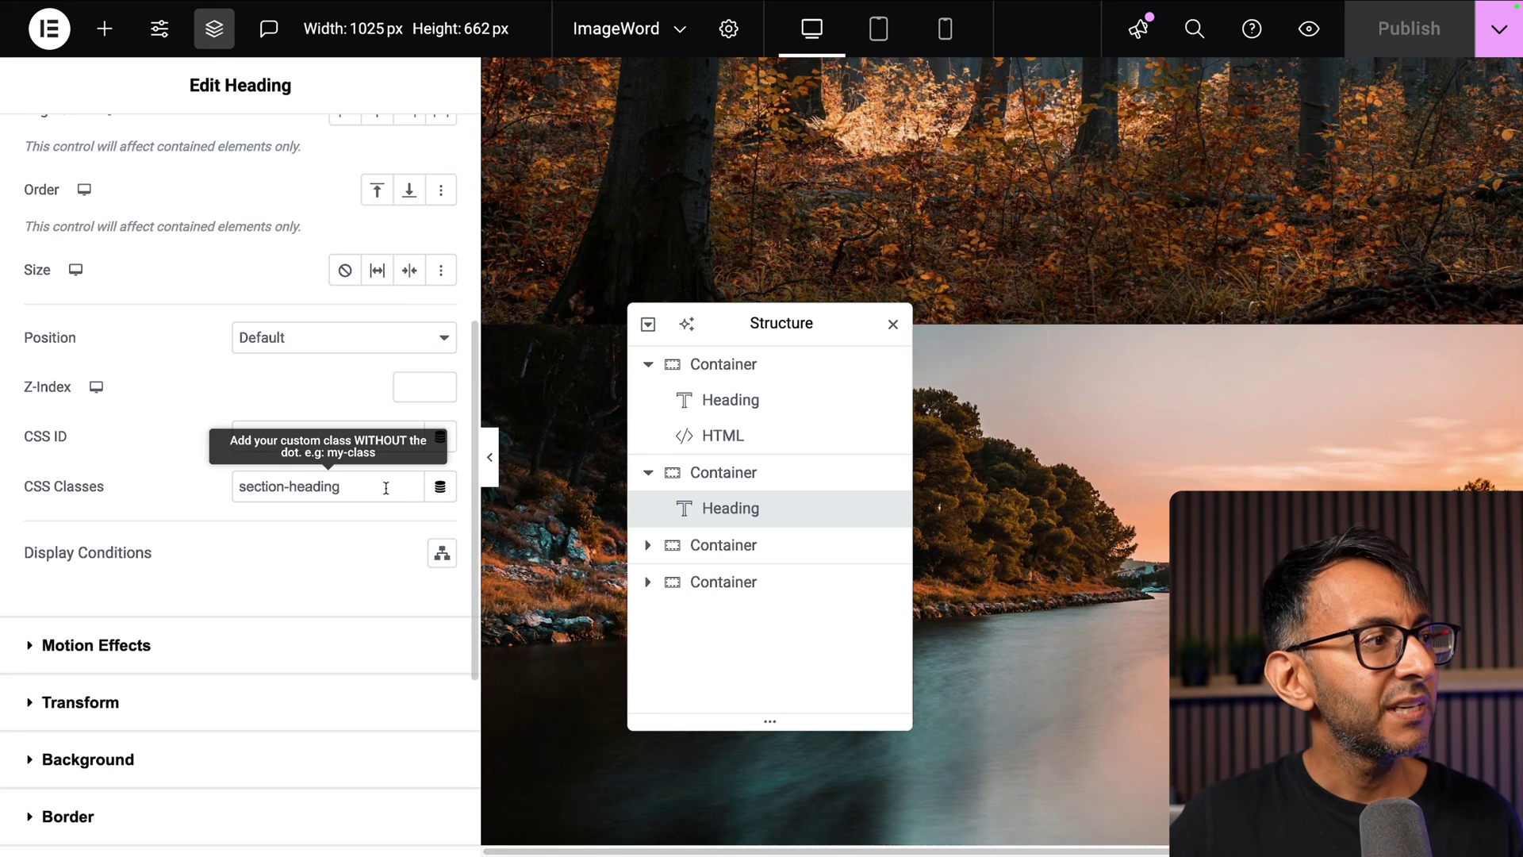
- Confirm the third container's scroll-section class and select its heading 'I'll show you how'
{"action": "left_click", "coordinate": [725, 547]}
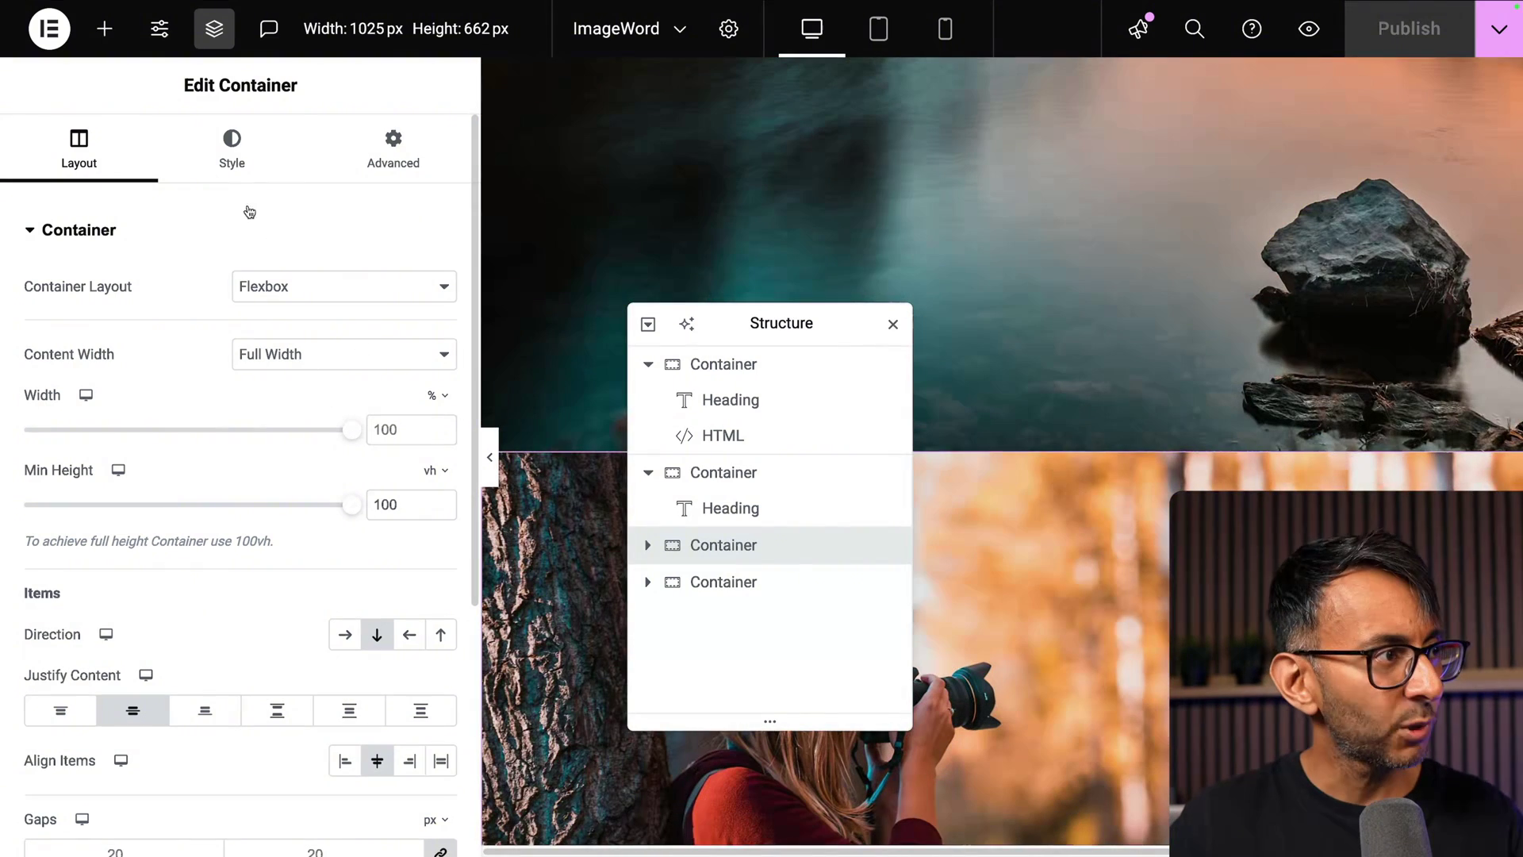
{"action": "left_click", "coordinate": [396, 158]}
{"action": "scroll", "coordinate": [426, 459], "scroll_direction": "down", "scroll_amount": 5}
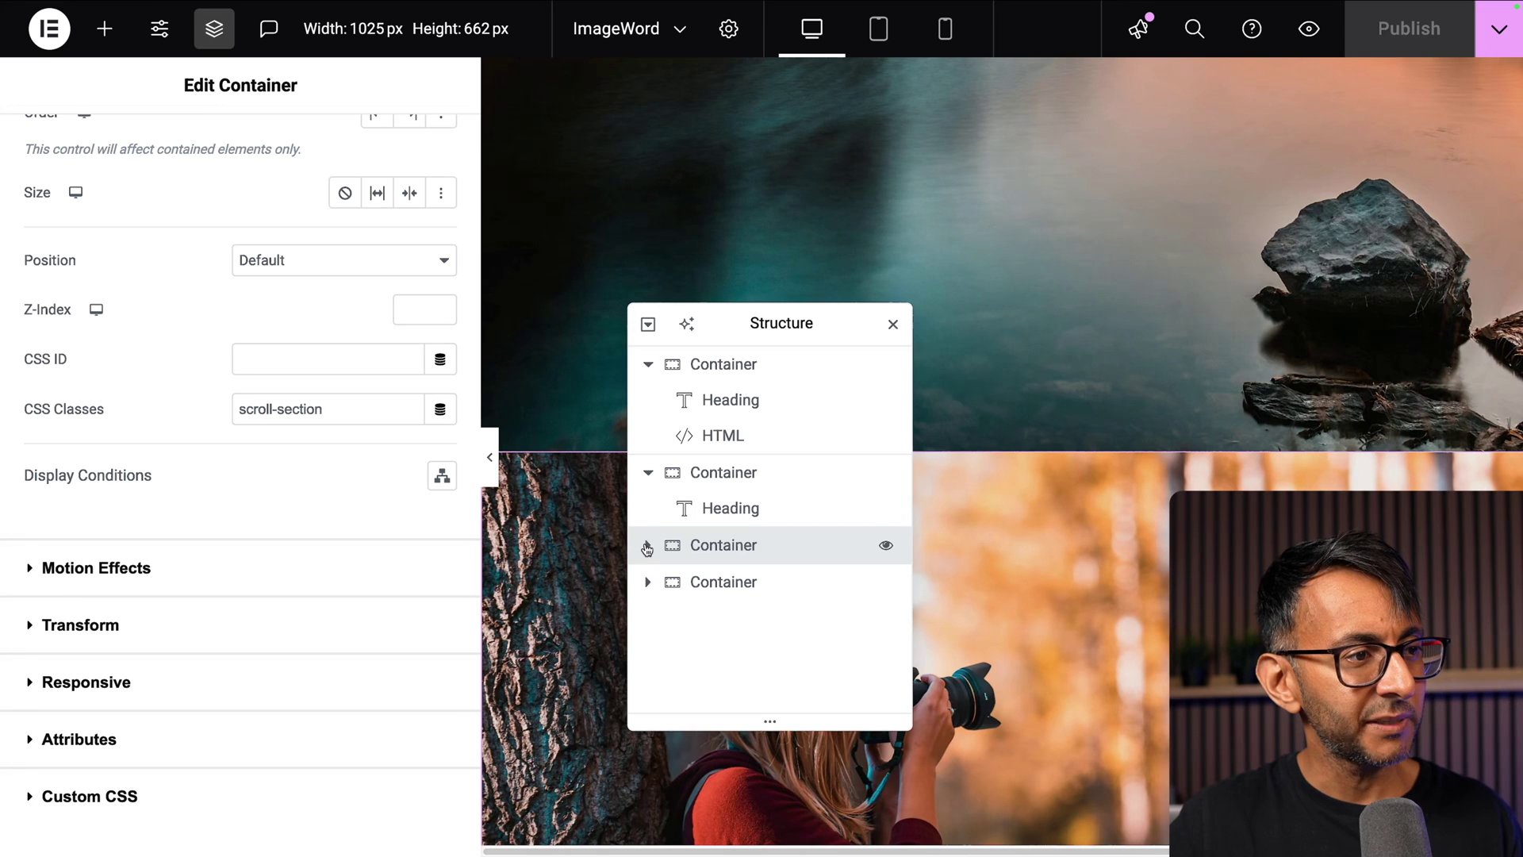
{"action": "left_click", "coordinate": [647, 545]}
{"action": "left_click", "coordinate": [702, 580]}
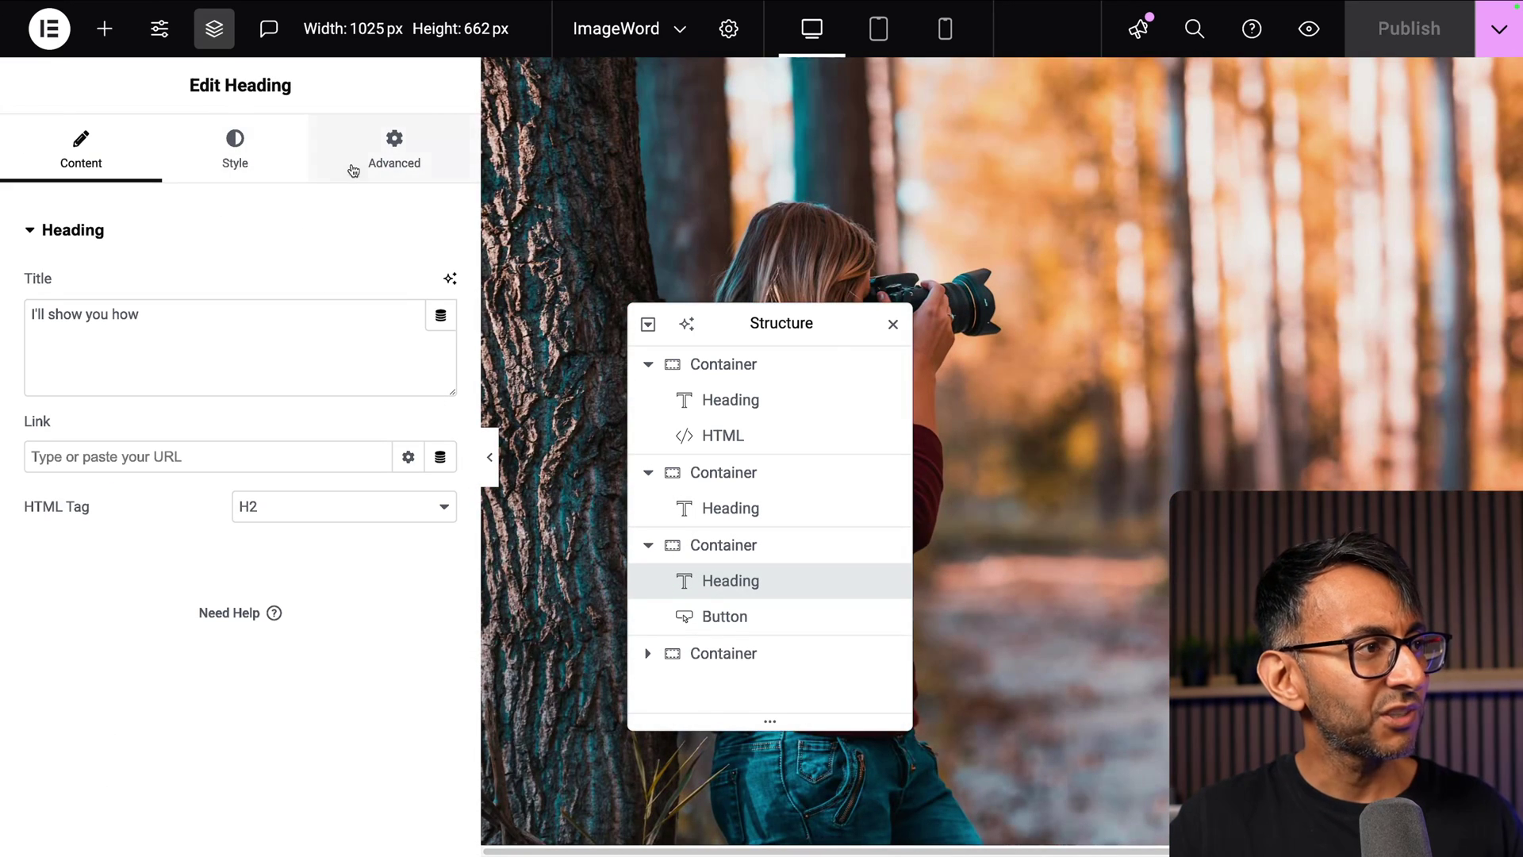
- Confirm the third heading's section-heading class, then select the 'Let's Check Your Camera' button
{"action": "left_click", "coordinate": [403, 156]}
{"action": "scroll", "coordinate": [360, 663], "scroll_direction": "down", "scroll_amount": 4}
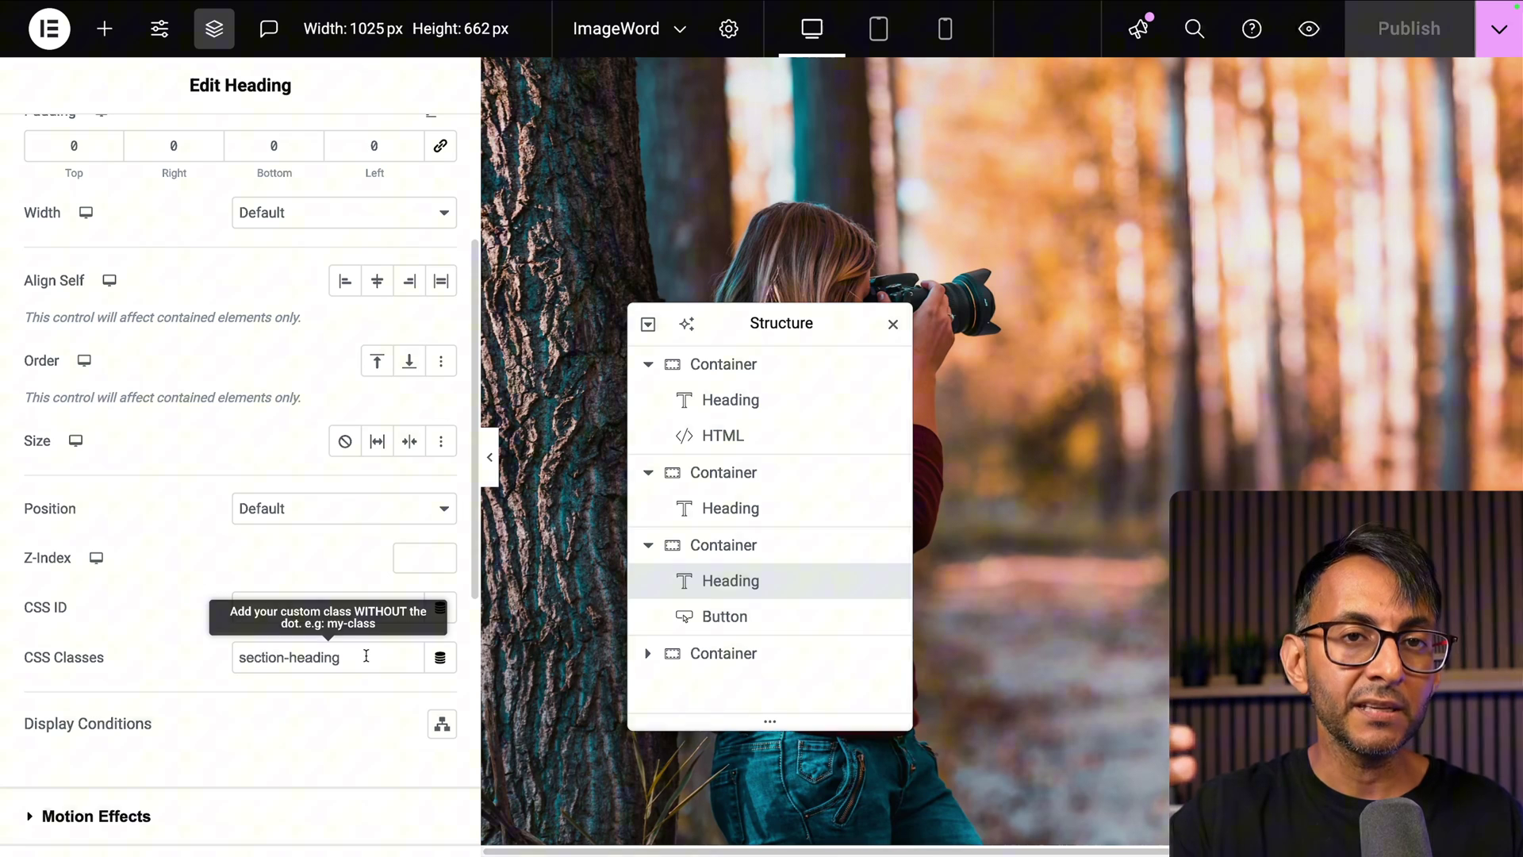
{"action": "left_click", "coordinate": [785, 620]}
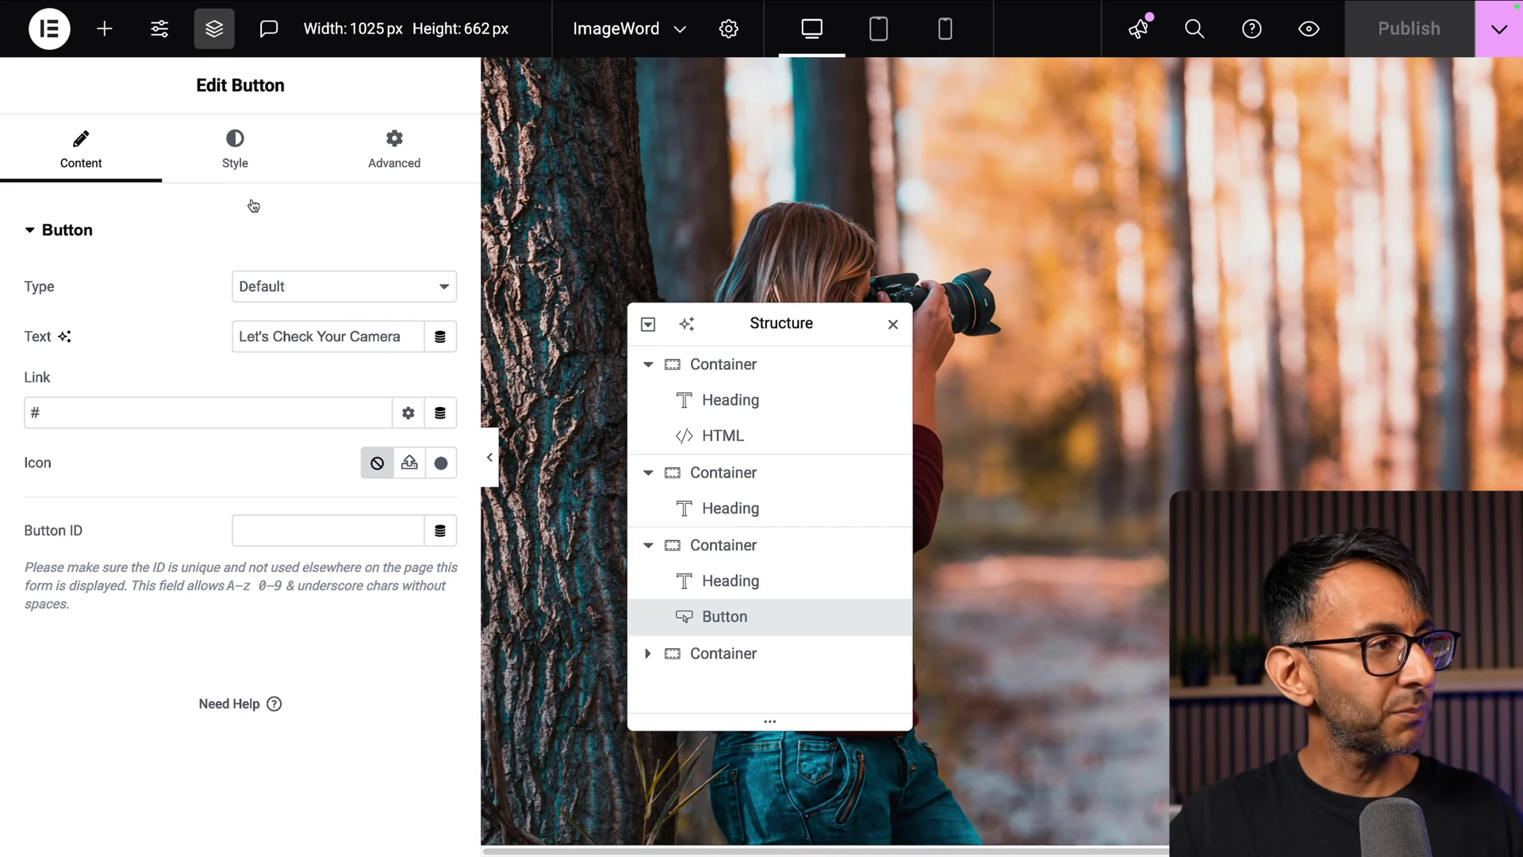
- Review the button's style: solid 3 px border and 50 px corner radius
{"action": "left_click", "coordinate": [241, 163]}
{"action": "scroll", "coordinate": [353, 401], "scroll_direction": "down", "scroll_amount": 1}
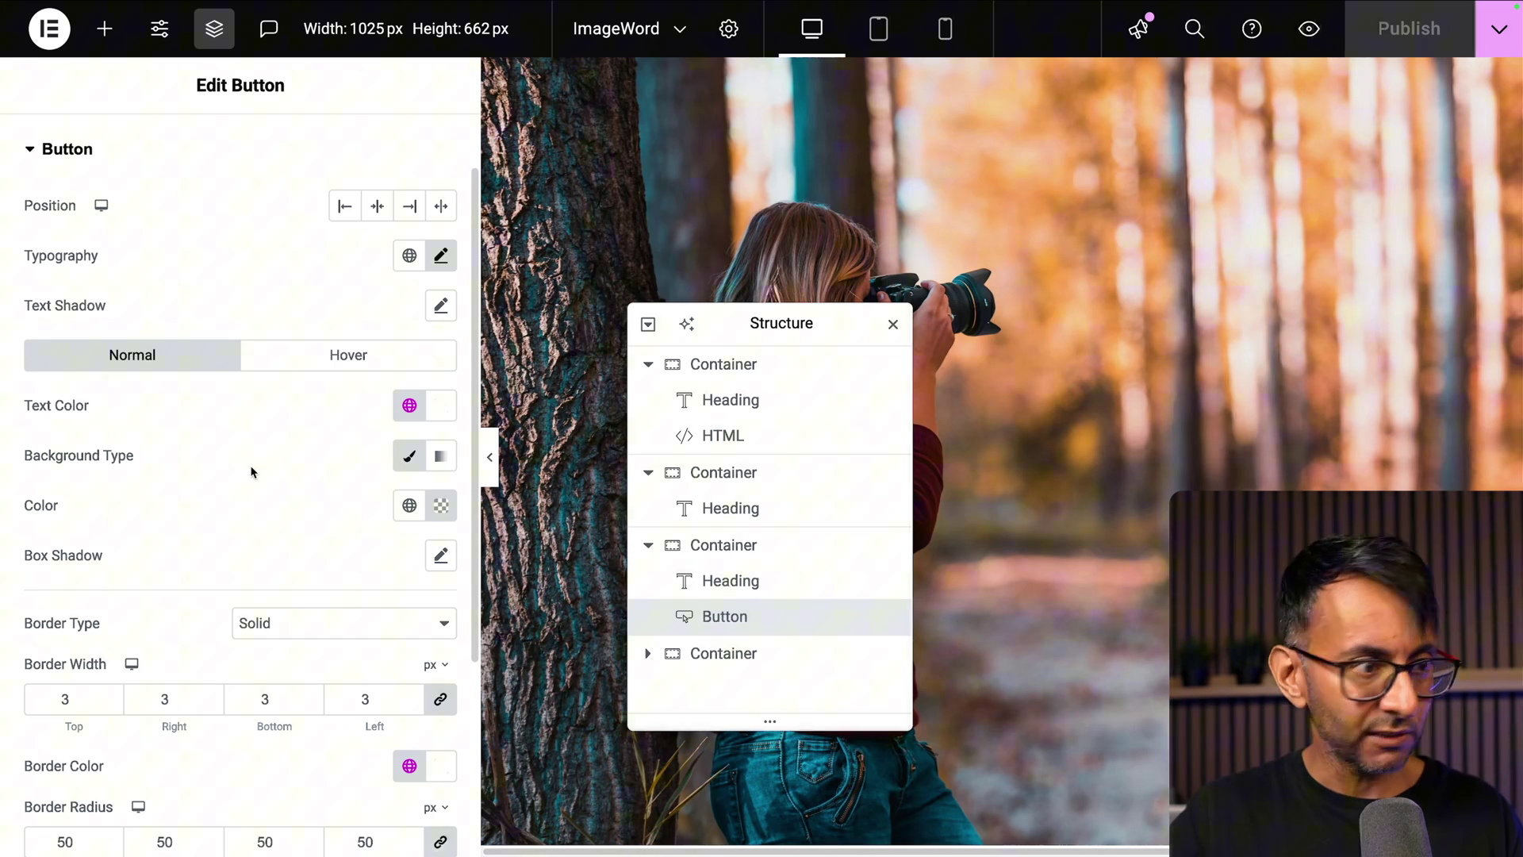
{"action": "scroll", "coordinate": [254, 448], "scroll_direction": "up", "scroll_amount": 2}
- Confirm the button's section-cta class, then open the dark fourth container with z-index 99
{"action": "left_click", "coordinate": [394, 155]}
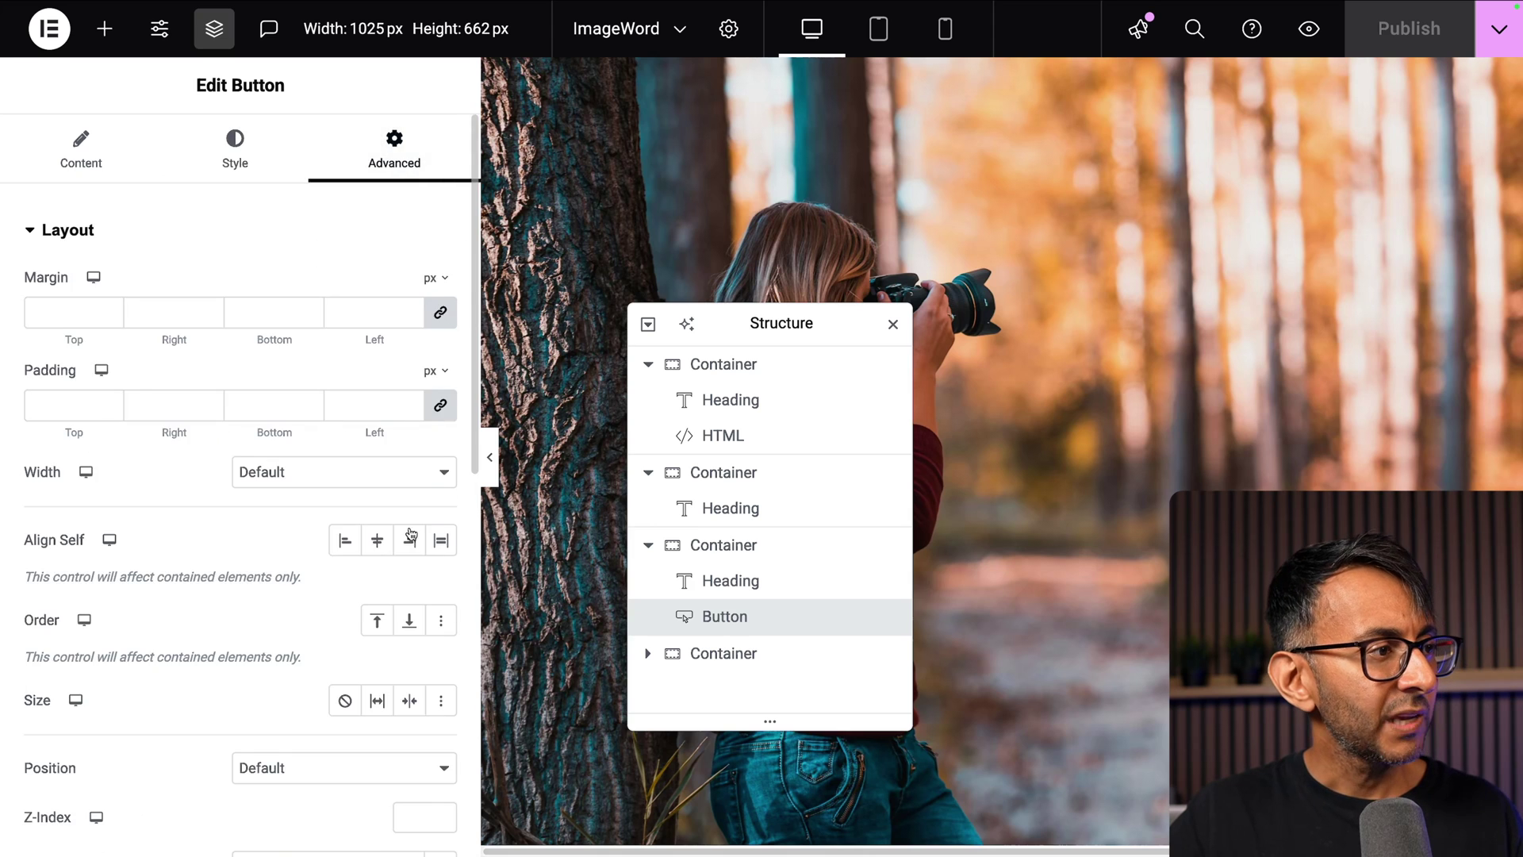
{"action": "scroll", "coordinate": [357, 600], "scroll_direction": "down", "scroll_amount": 5}
{"action": "left_click", "coordinate": [350, 506]}
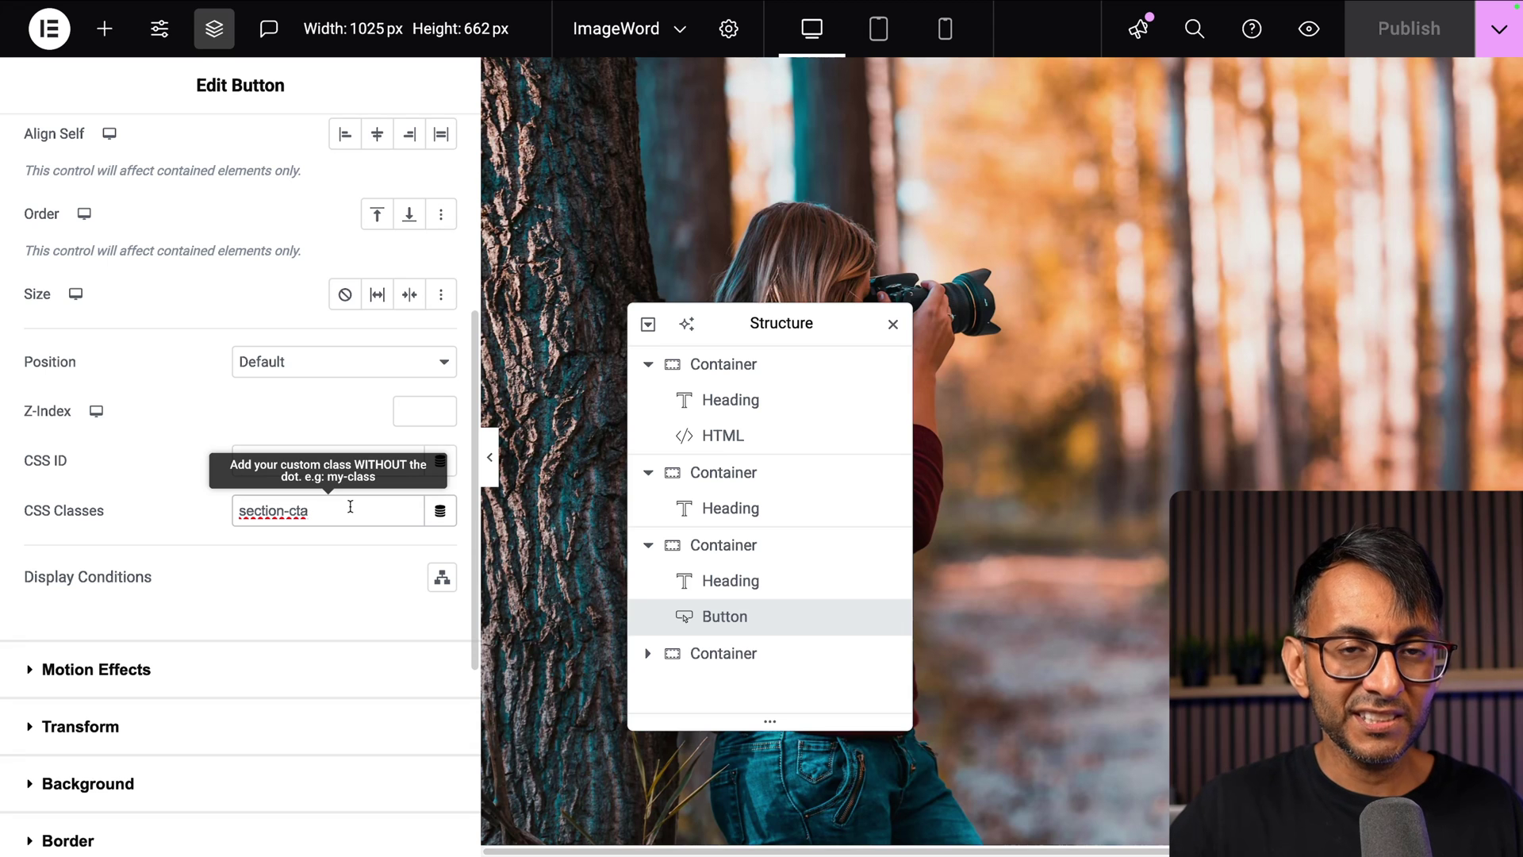
{"action": "scroll", "coordinate": [369, 541], "scroll_direction": "up", "scroll_amount": 4}
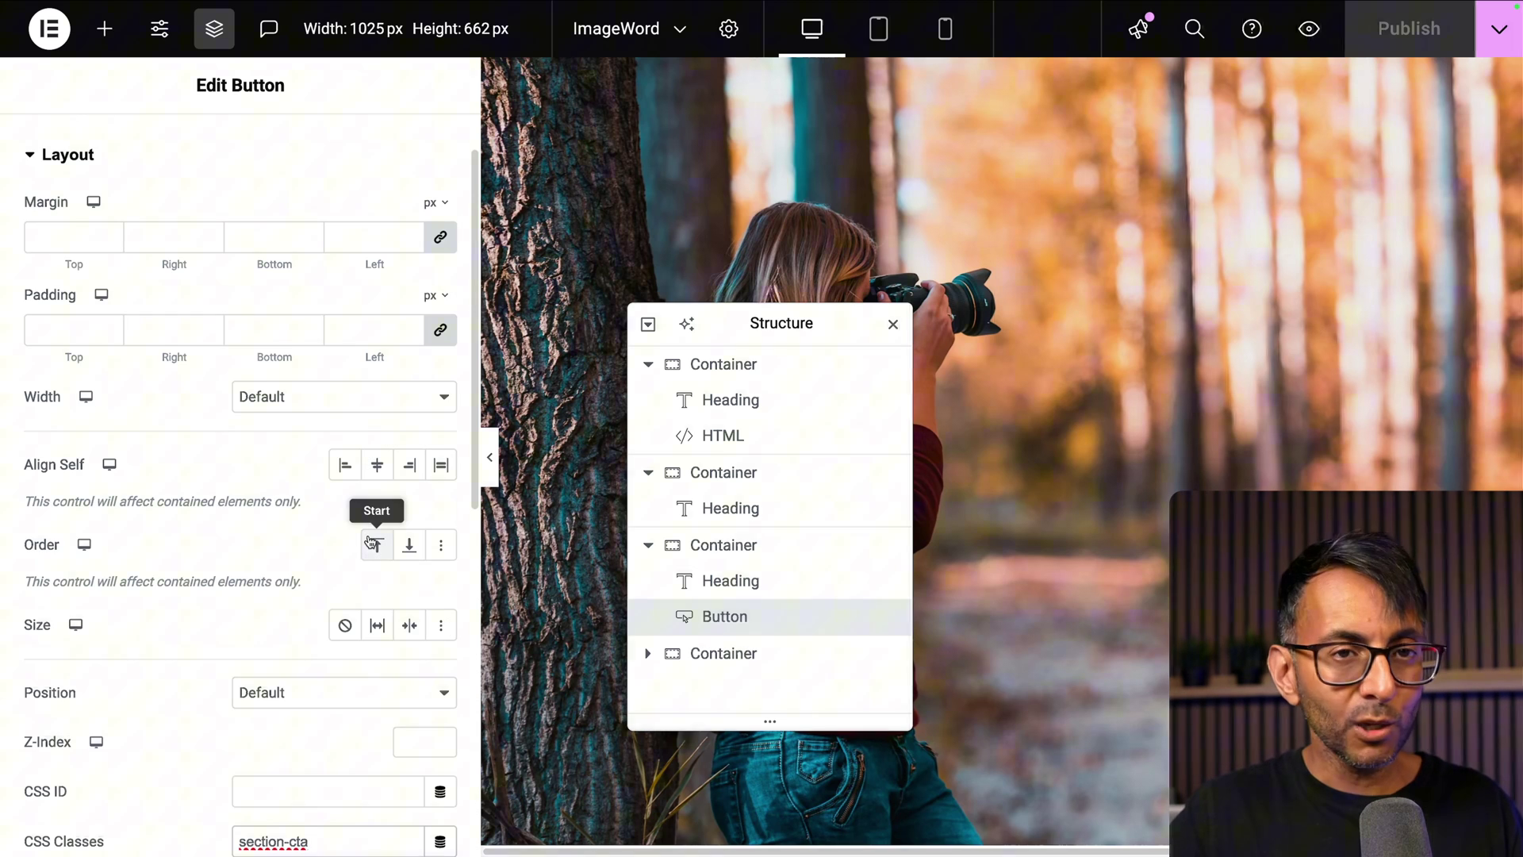
{"action": "scroll", "coordinate": [369, 541], "scroll_direction": "down", "scroll_amount": 3}
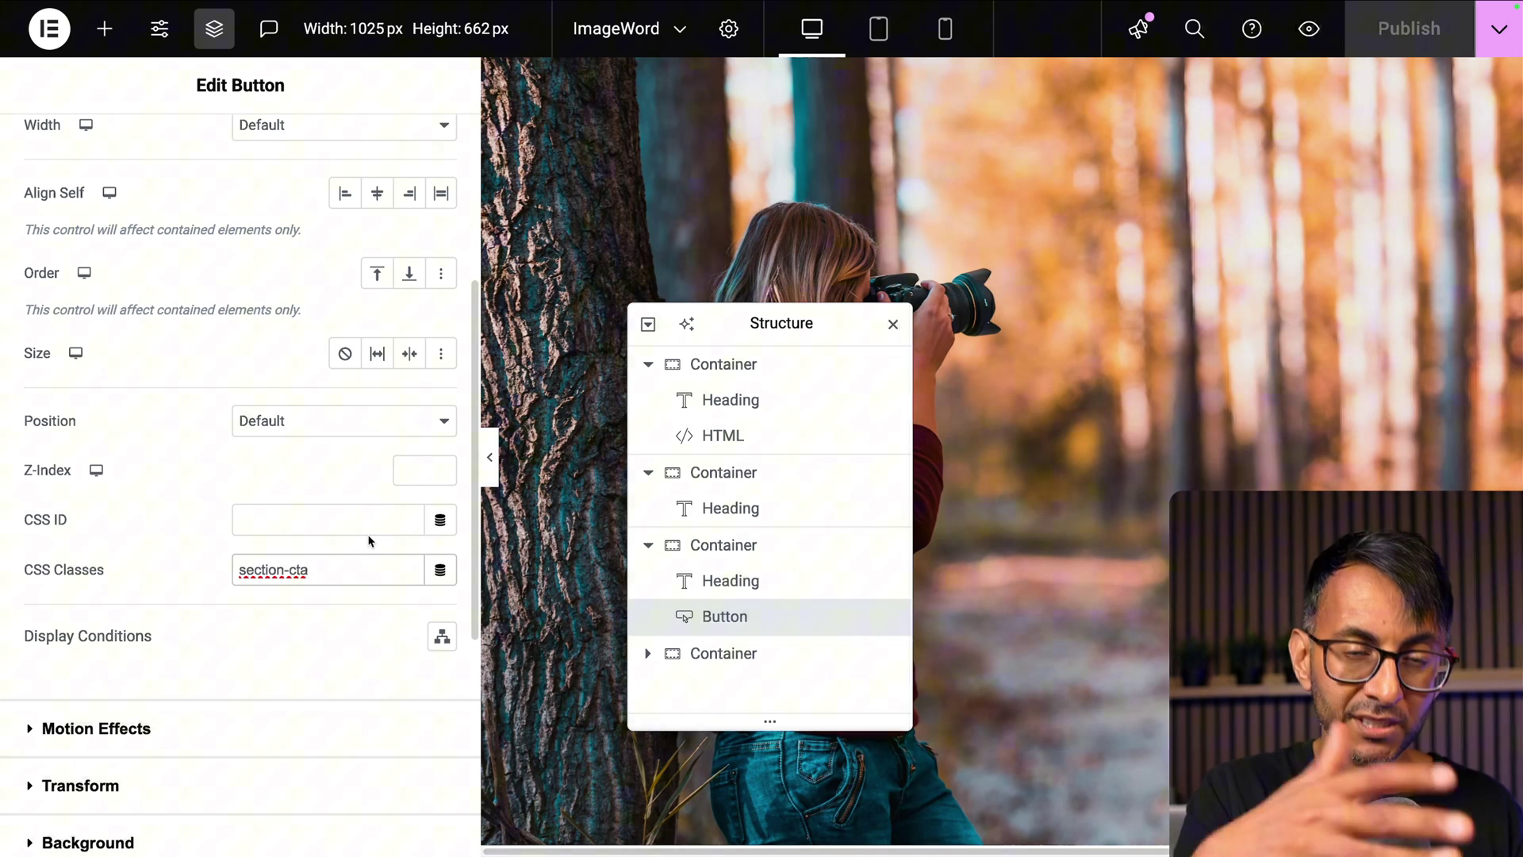
{"action": "left_click", "coordinate": [777, 652]}
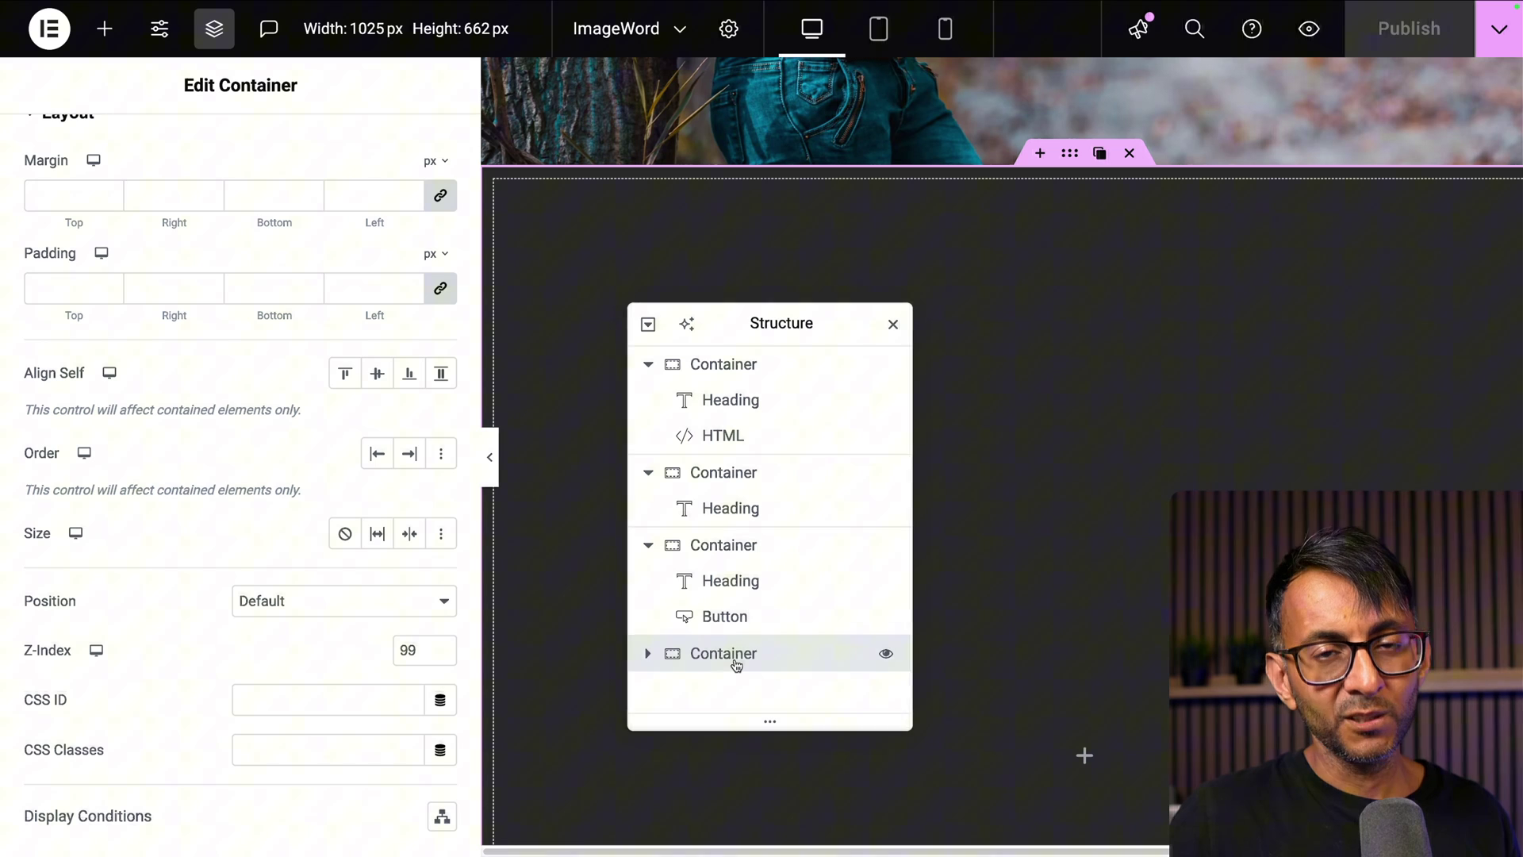
- Step up through the third and second containers to the first and view its scroll-section class
{"action": "scroll", "coordinate": [381, 597], "scroll_direction": "down", "scroll_amount": 1}
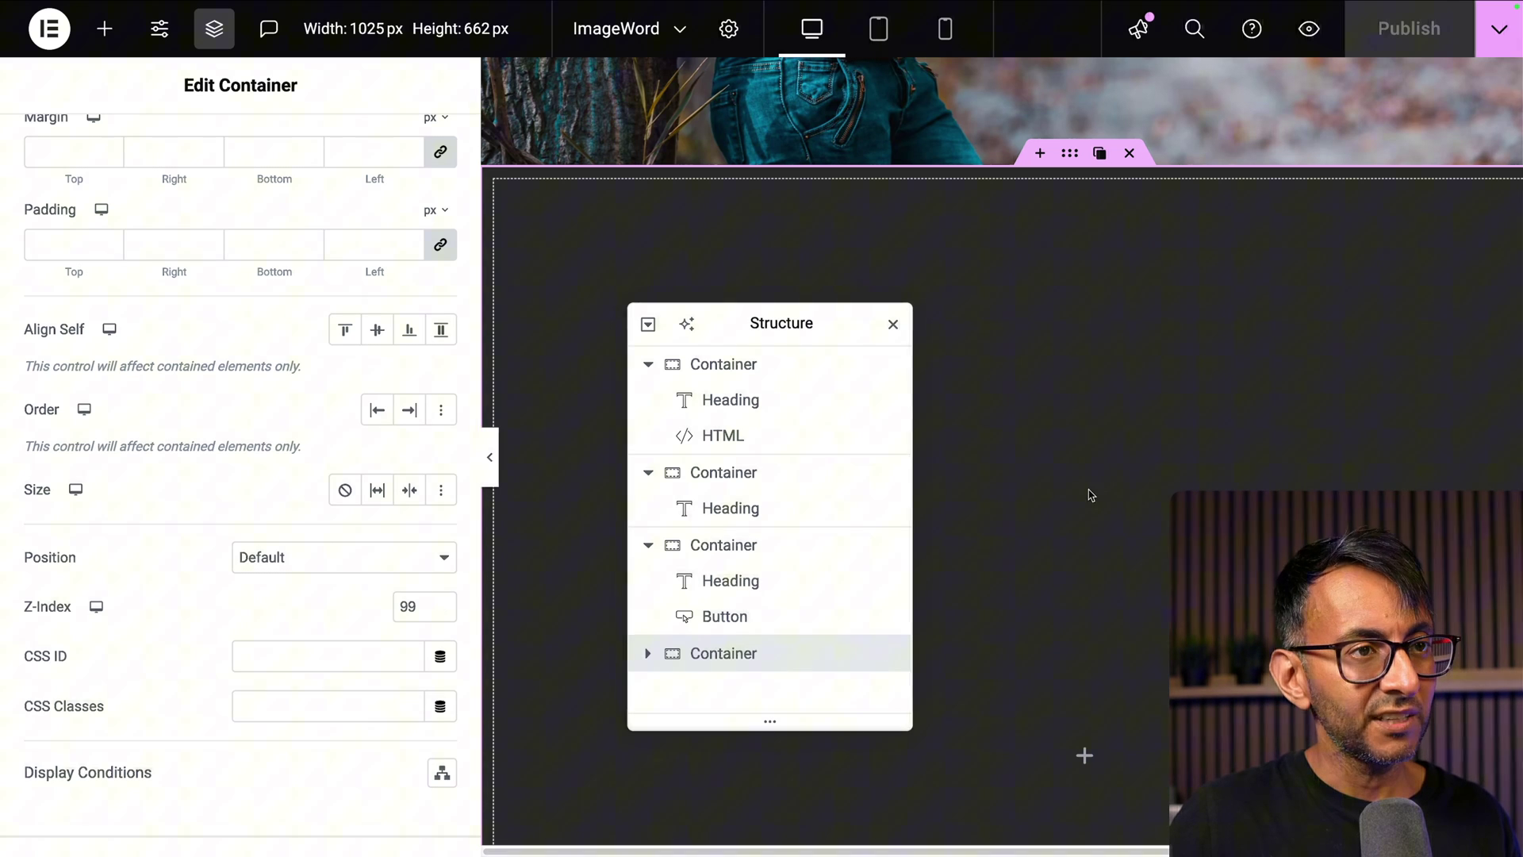
{"action": "scroll", "coordinate": [1091, 496], "scroll_direction": "up", "scroll_amount": 6}
{"action": "scroll", "coordinate": [1090, 496], "scroll_direction": "down", "scroll_amount": 3}
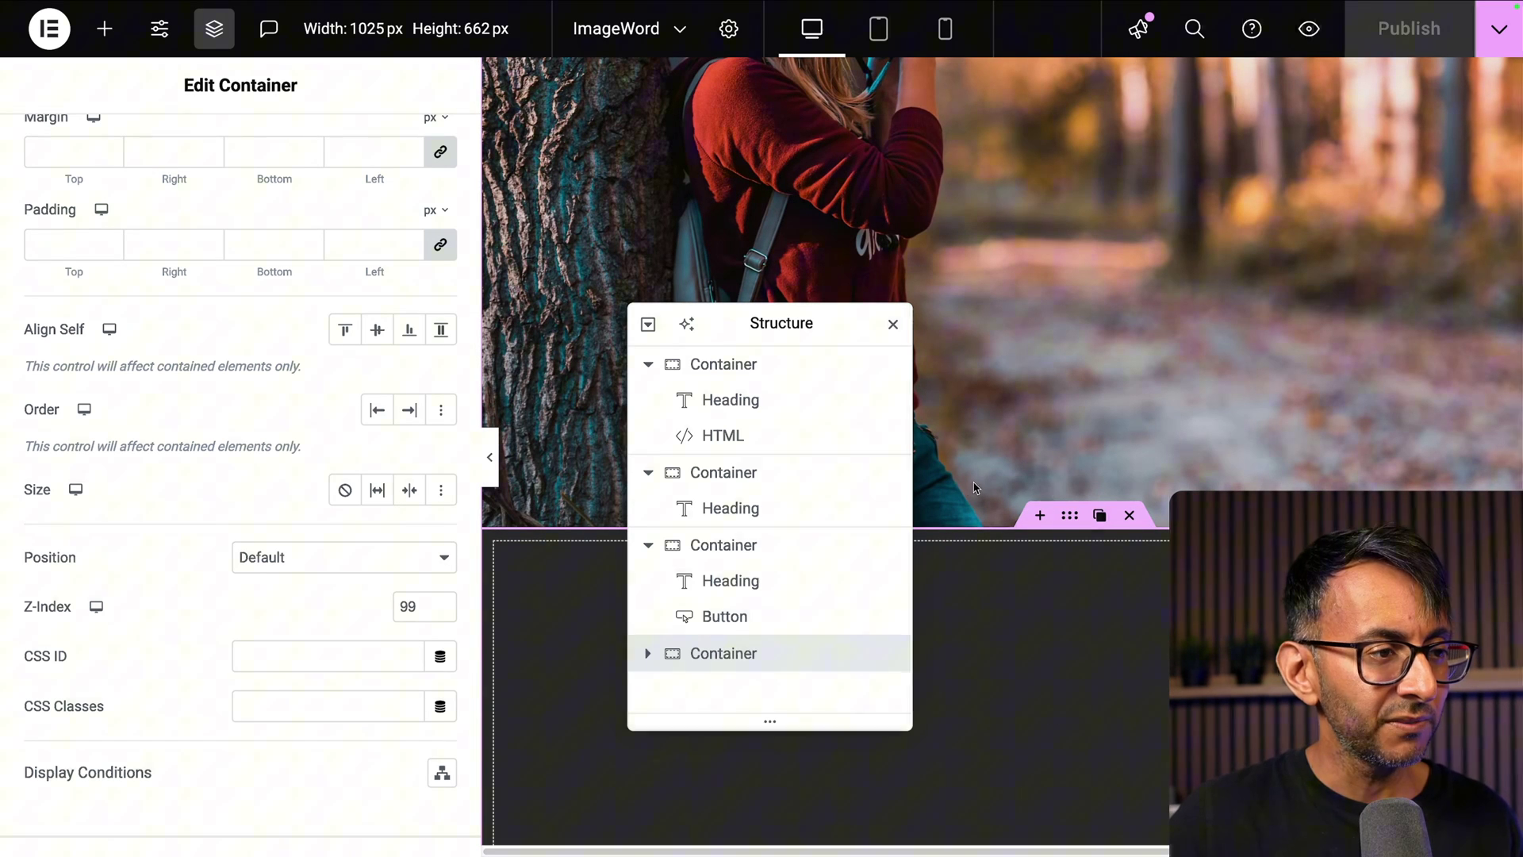
{"action": "left_click", "coordinate": [802, 545]}
{"action": "left_click", "coordinate": [780, 472]}
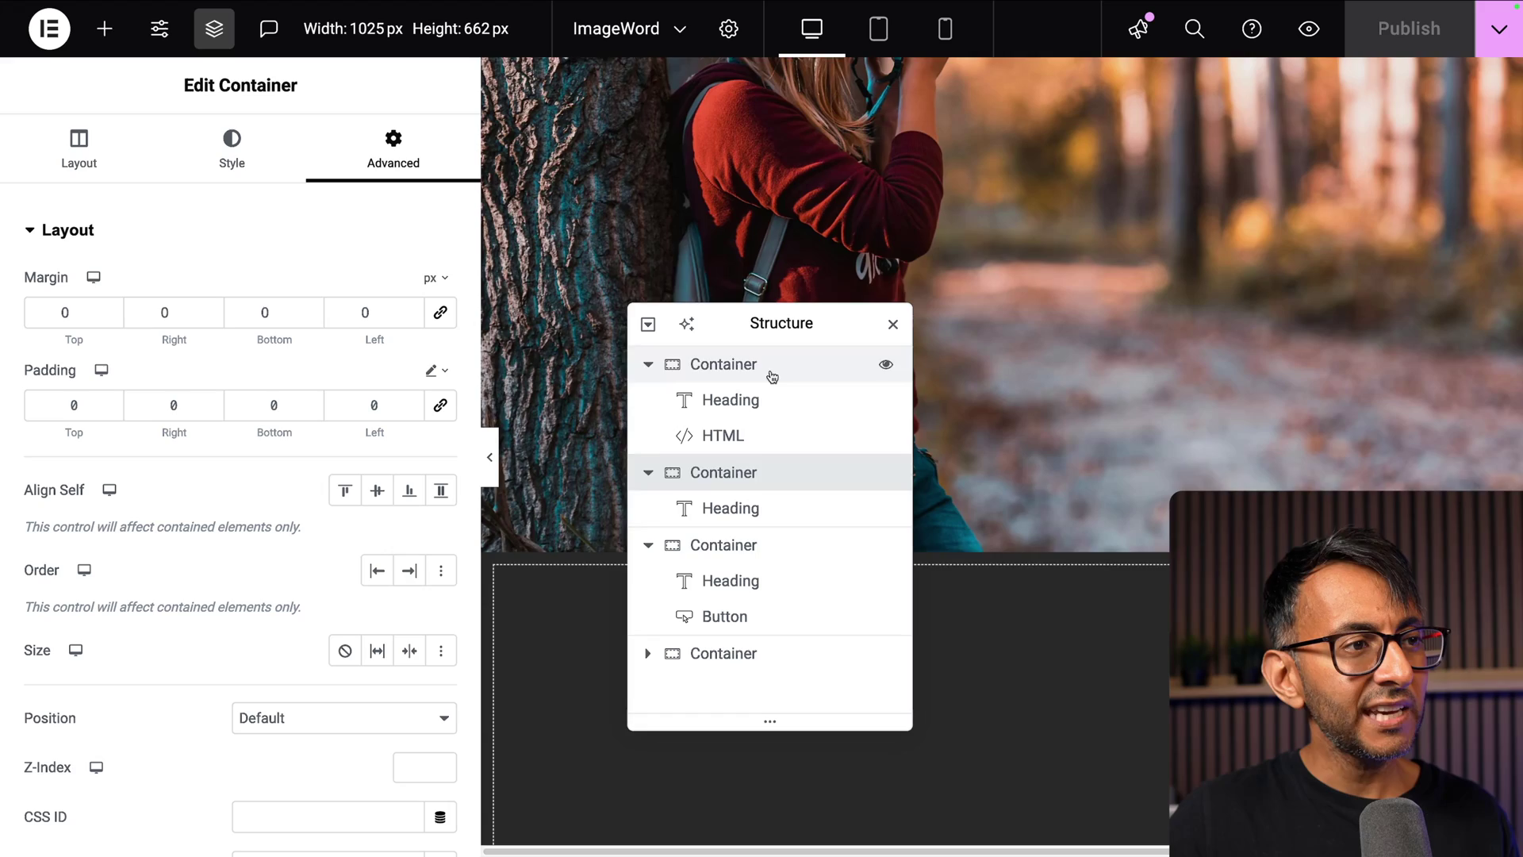
{"action": "left_click", "coordinate": [771, 367]}
{"action": "scroll", "coordinate": [322, 404], "scroll_direction": "down", "scroll_amount": 1}
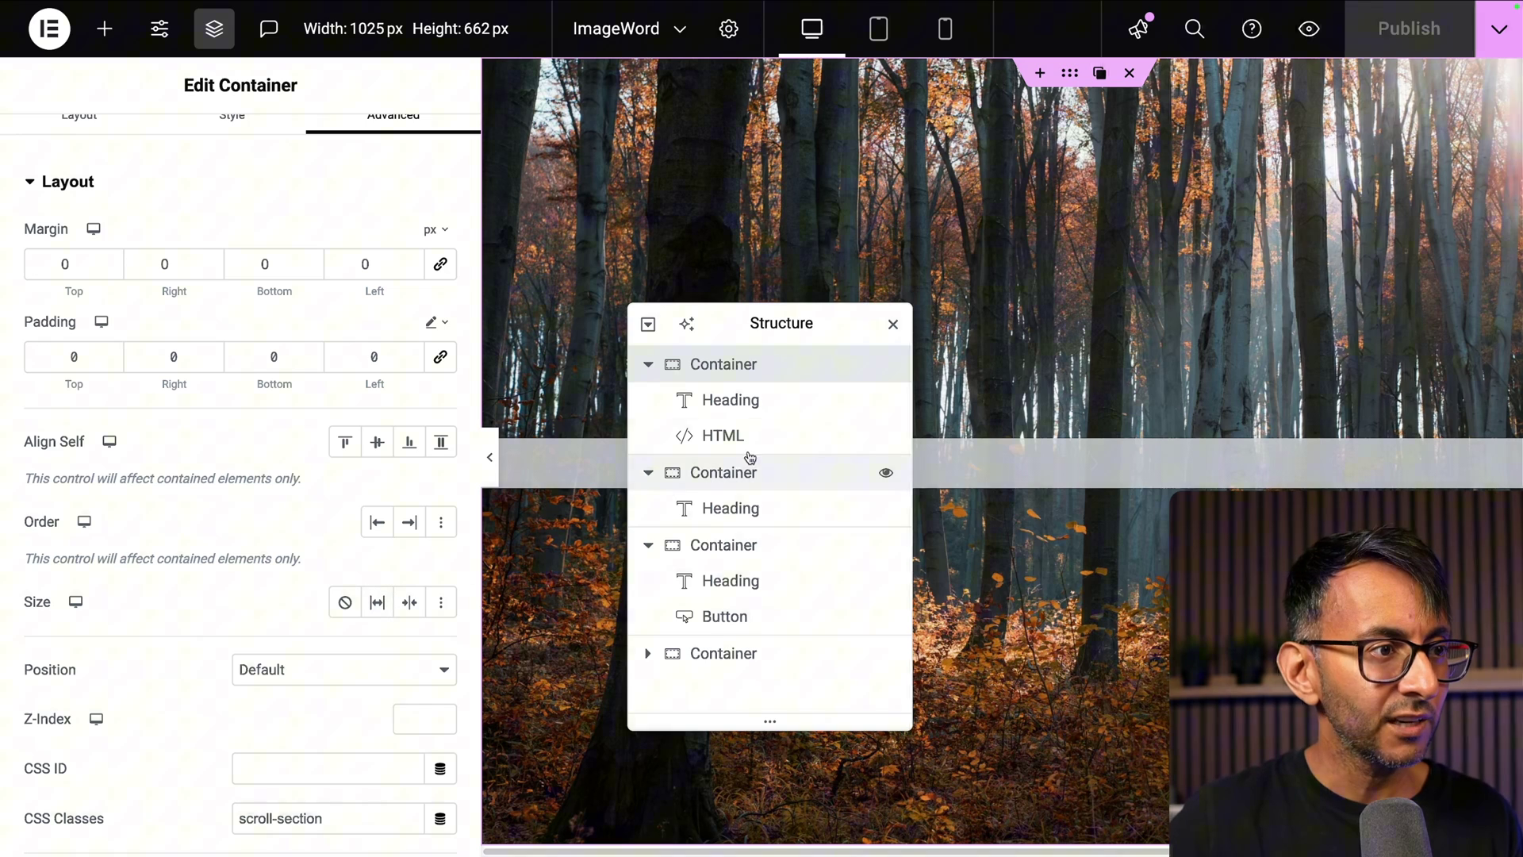
- Open the first container's HTML widget, widen the editing panel, and shift the Structure navigator aside
{"action": "left_click", "coordinate": [752, 439]}
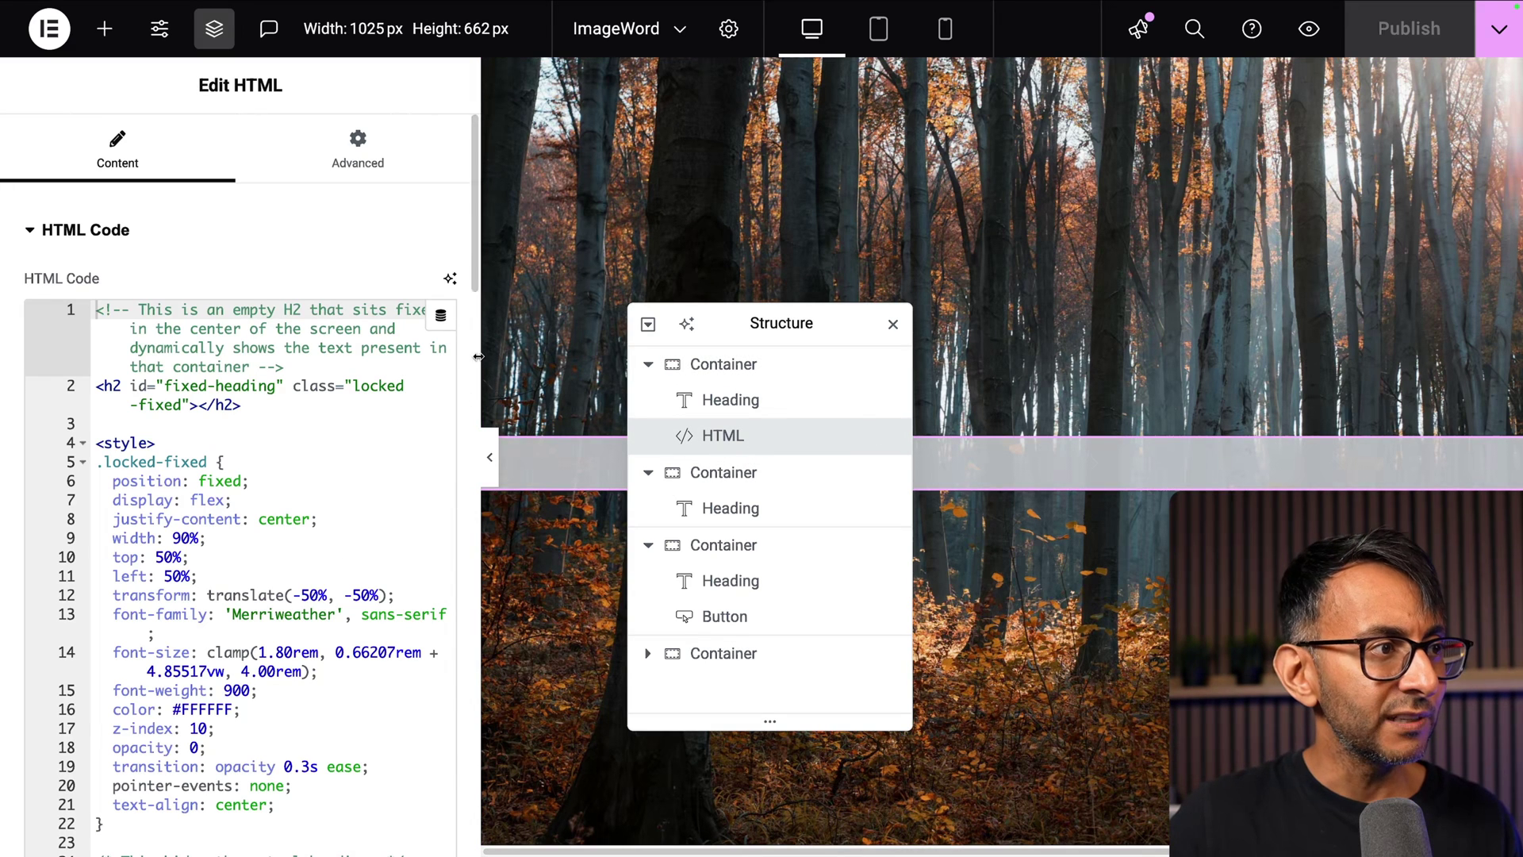
{"action": "left_click_drag", "start_coordinate": [478, 356], "coordinate": [681, 356]}
{"action": "left_click_drag", "start_coordinate": [798, 328], "coordinate": [991, 287]}
{"action": "scroll", "coordinate": [501, 499], "scroll_direction": "down", "scroll_amount": 15}
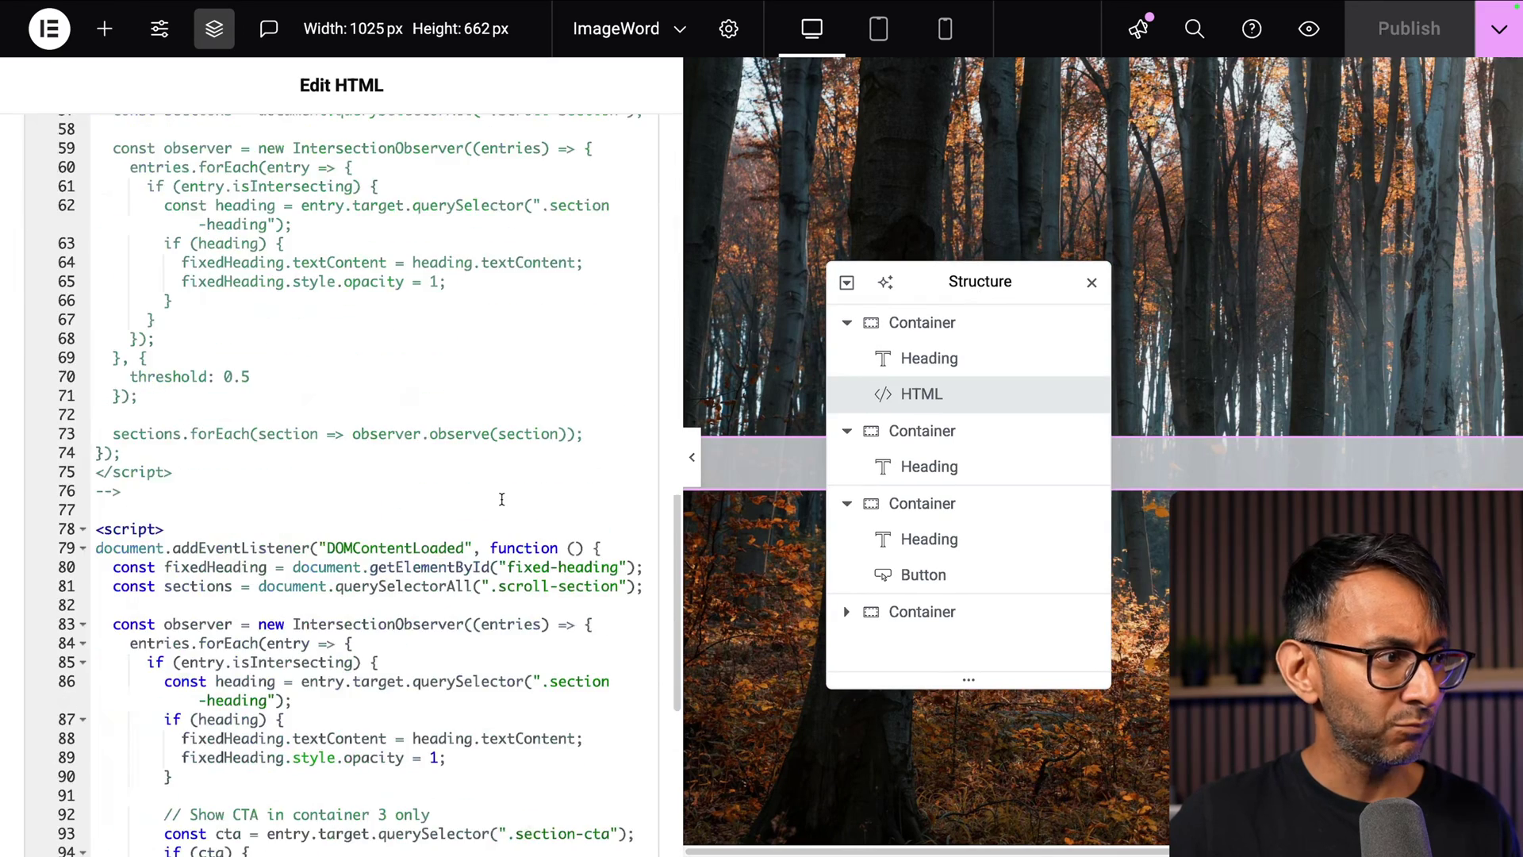
{"action": "scroll", "coordinate": [502, 499], "scroll_direction": "down", "scroll_amount": 6}
{"action": "scroll", "coordinate": [501, 498], "scroll_direction": "up", "scroll_amount": 3}
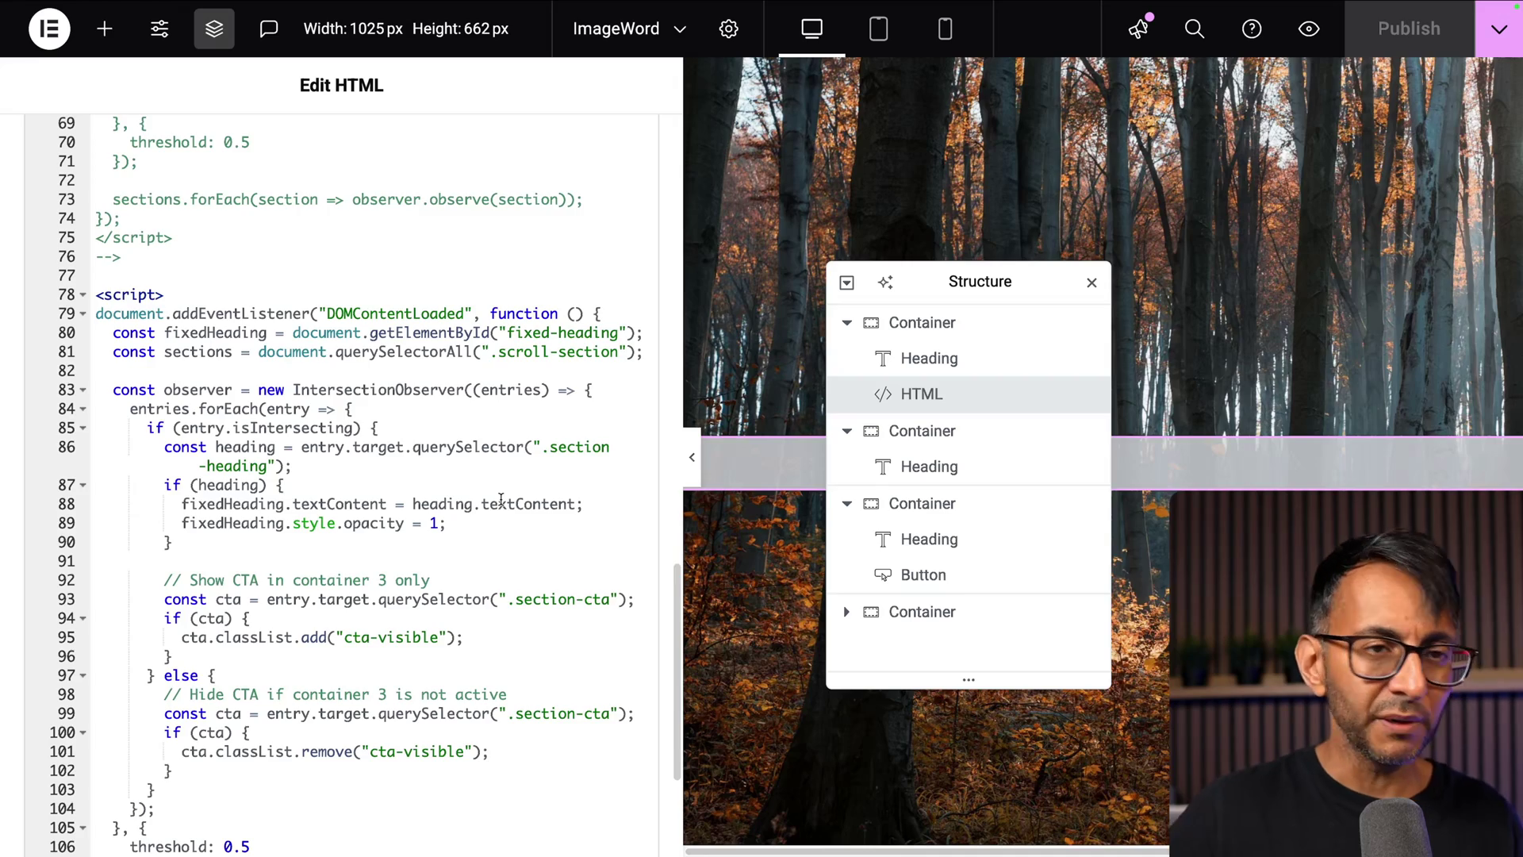
{"action": "scroll", "coordinate": [501, 499], "scroll_direction": "up", "scroll_amount": 20}
{"action": "scroll", "coordinate": [503, 494], "scroll_direction": "down", "scroll_amount": 5}
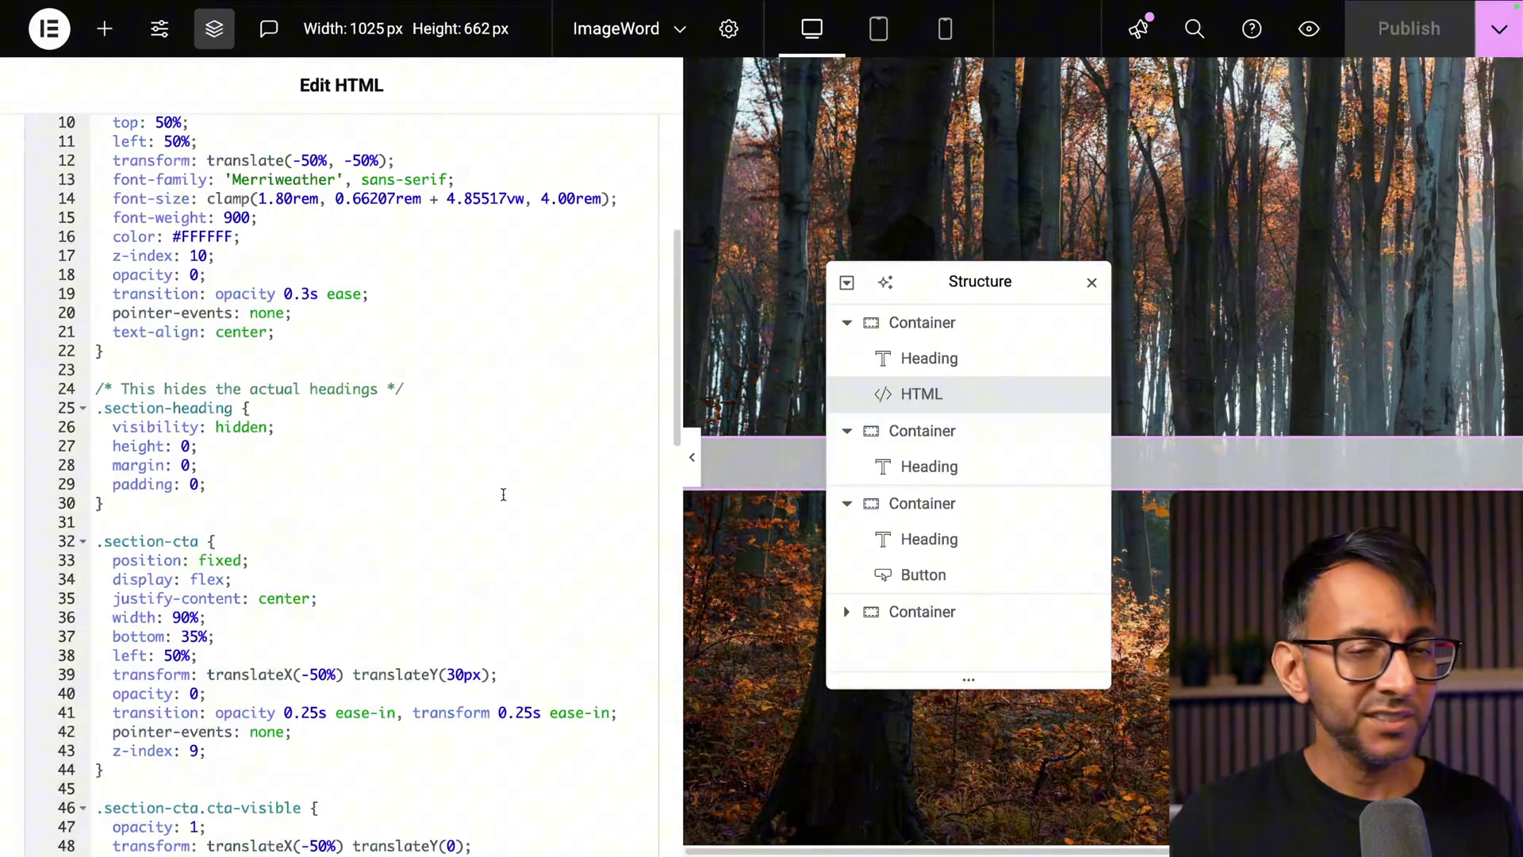
{"action": "scroll", "coordinate": [503, 495], "scroll_direction": "up", "scroll_amount": 5}
- Drag the Structure navigator to the right edge to uncover the fixed-heading HTML code
{"action": "left_click_drag", "start_coordinate": [1023, 283], "coordinate": [495, 266]}
{"action": "scroll", "coordinate": [1168, 505], "scroll_direction": "down", "scroll_amount": 5}
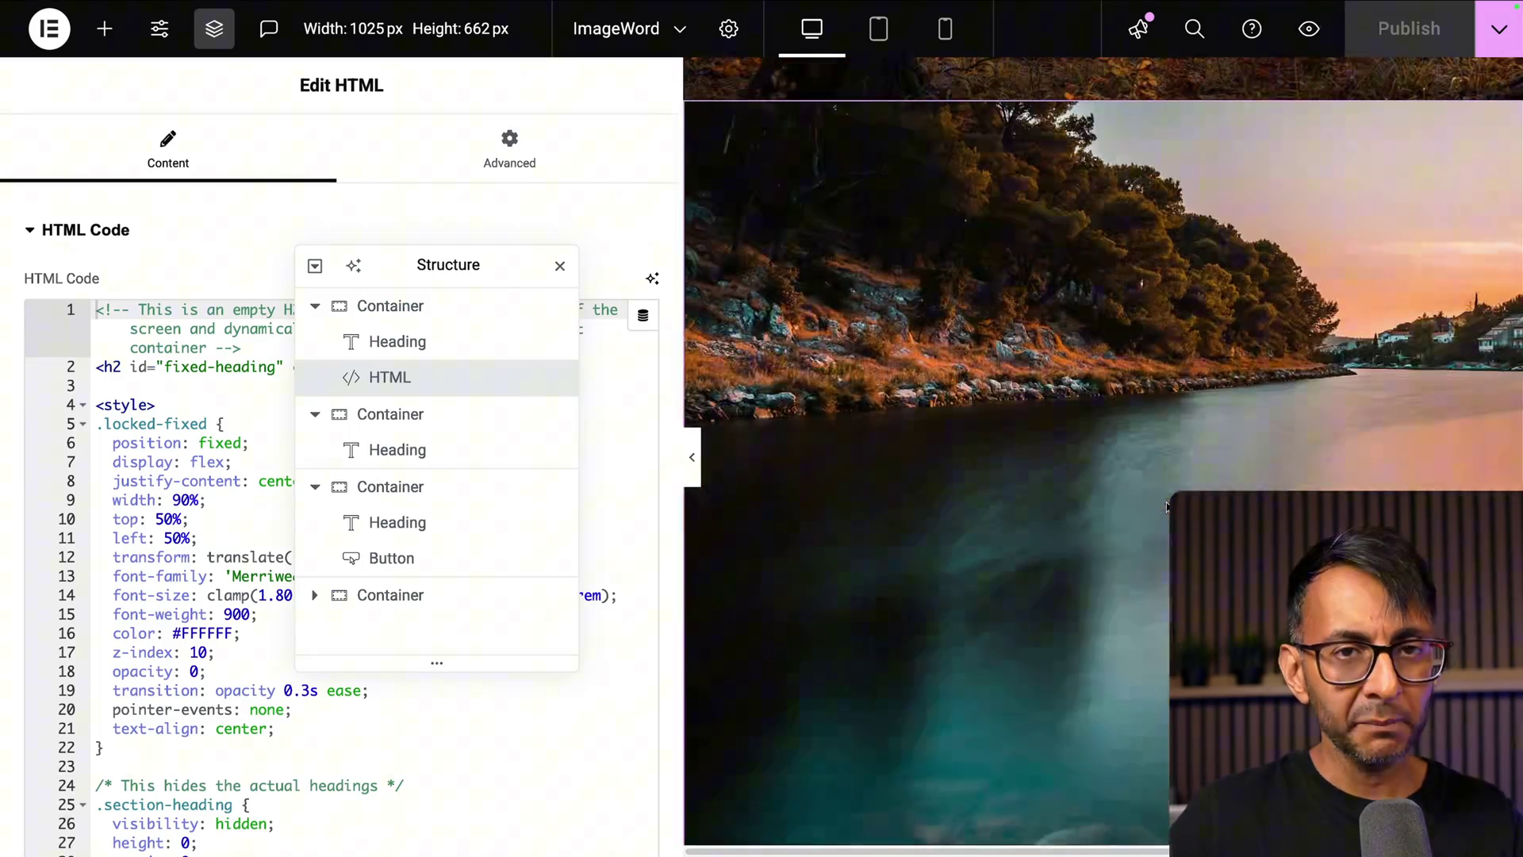
{"action": "scroll", "coordinate": [1166, 506], "scroll_direction": "down", "scroll_amount": 5}
{"action": "scroll", "coordinate": [1166, 506], "scroll_direction": "down", "scroll_amount": 5}
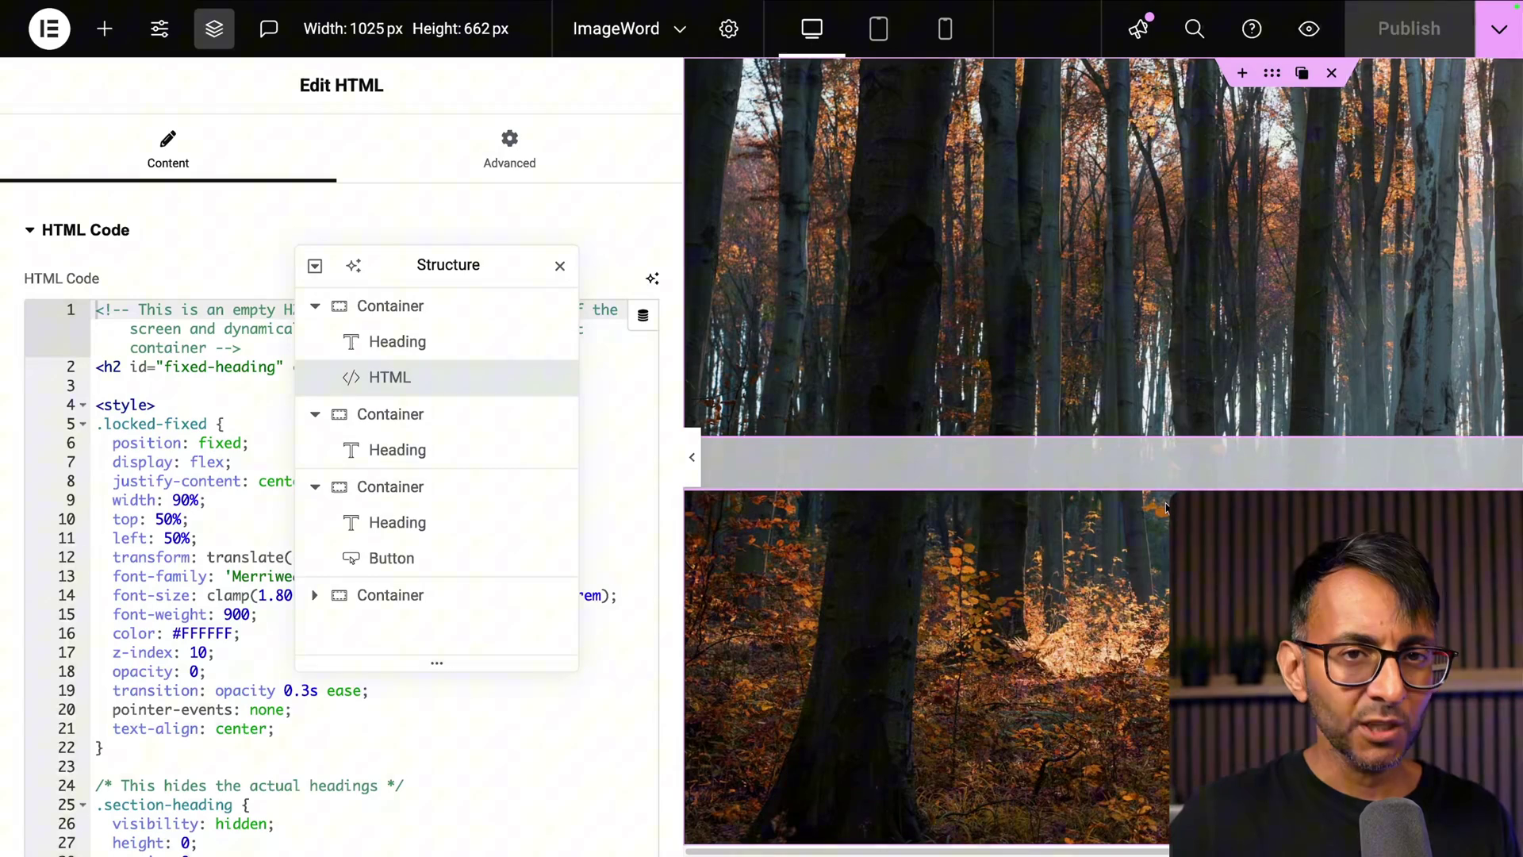
{"action": "scroll", "coordinate": [1165, 506], "scroll_direction": "down", "scroll_amount": 2}
{"action": "scroll", "coordinate": [1166, 506], "scroll_direction": "up", "scroll_amount": 10}
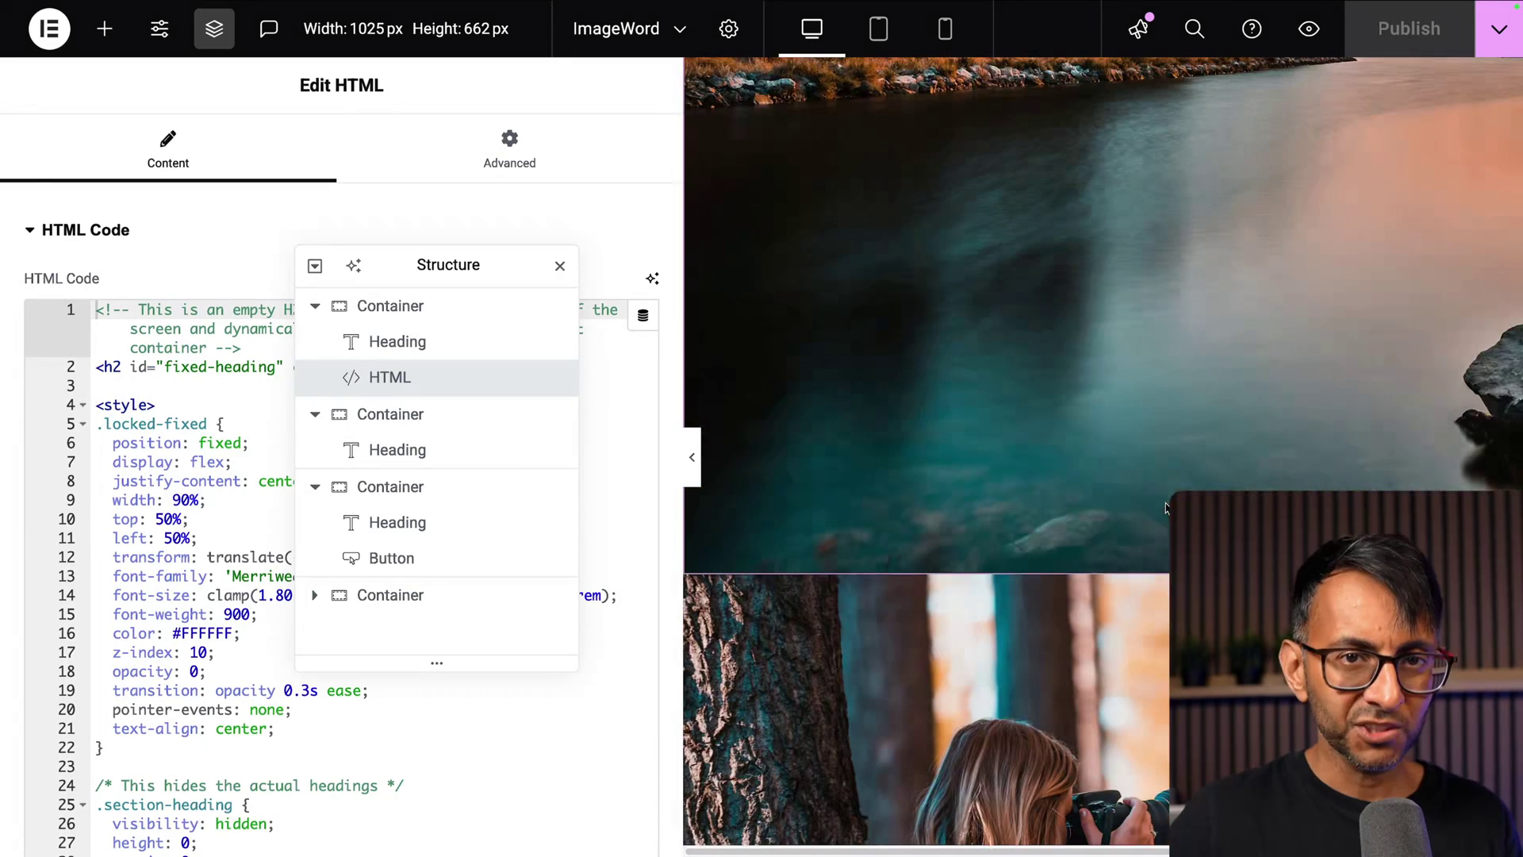
{"action": "left_click_drag", "start_coordinate": [560, 269], "coordinate": [1022, 265]}
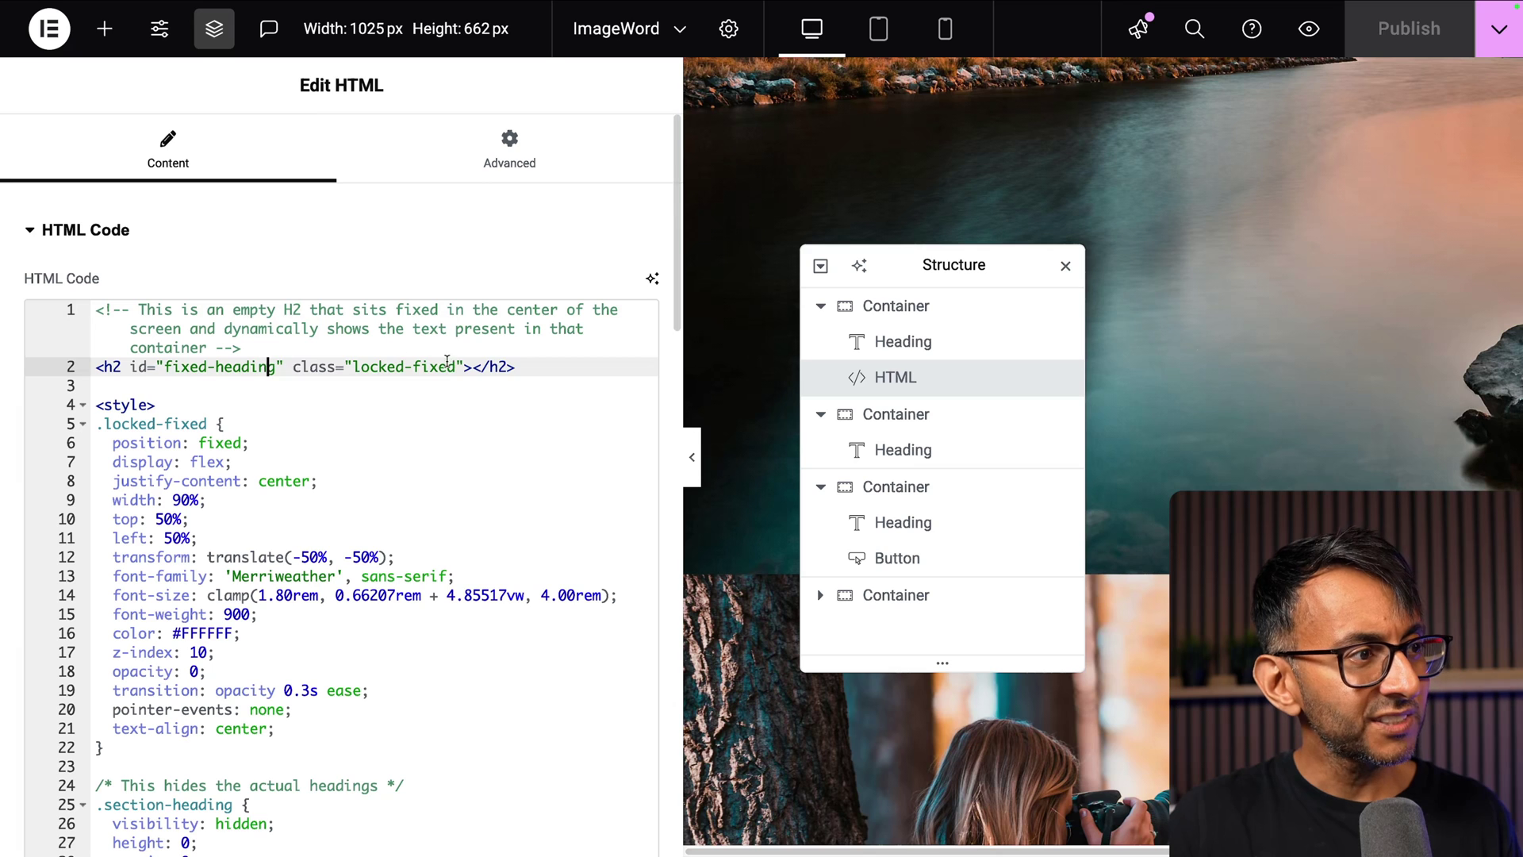
{"action": "left_click_drag", "start_coordinate": [520, 366], "coordinate": [103, 366]}
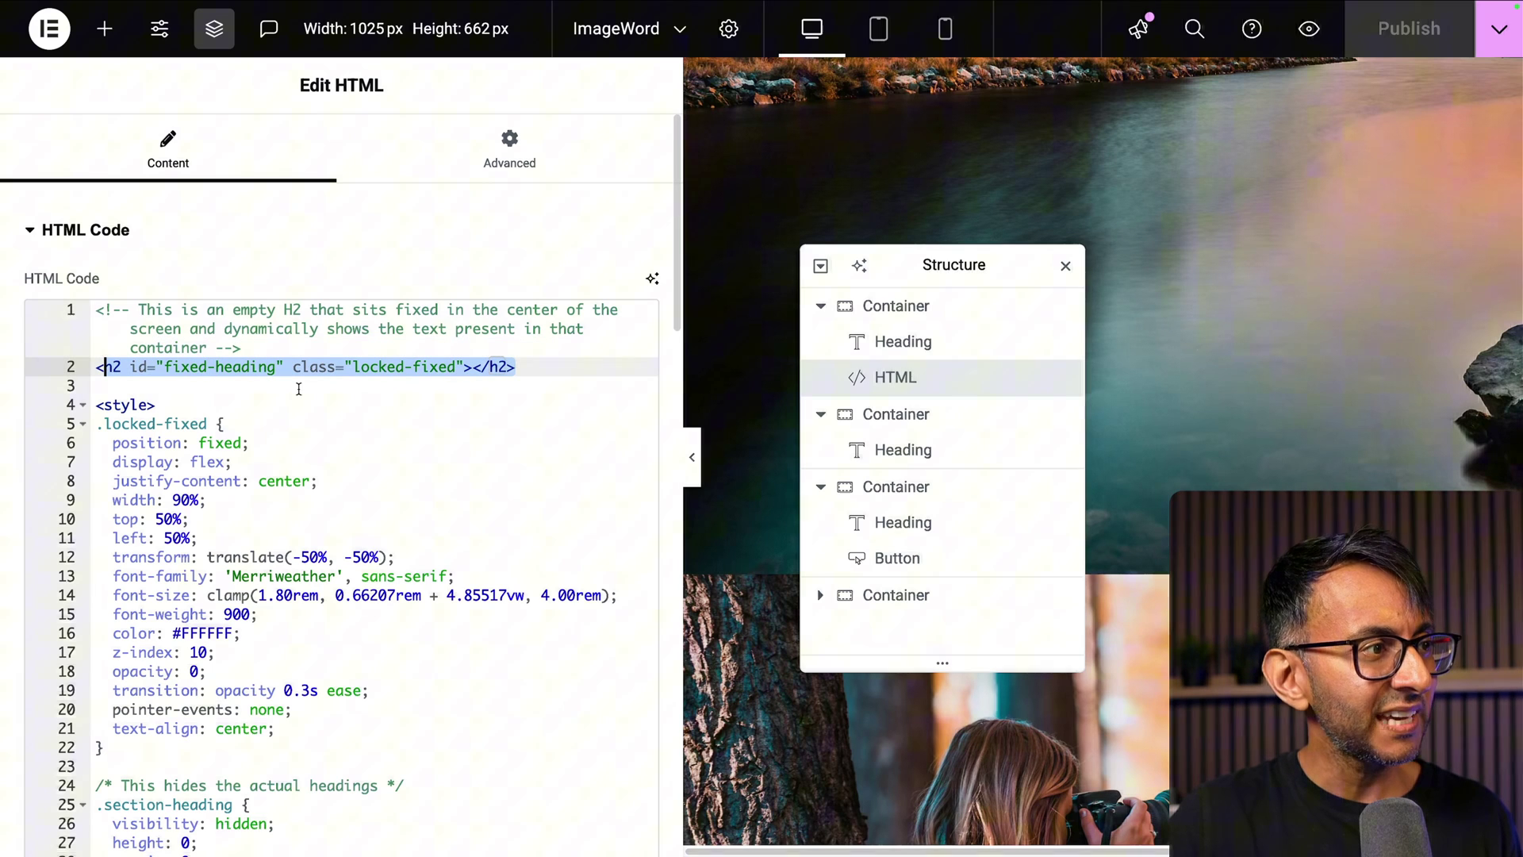
{"action": "left_click", "coordinate": [322, 396]}
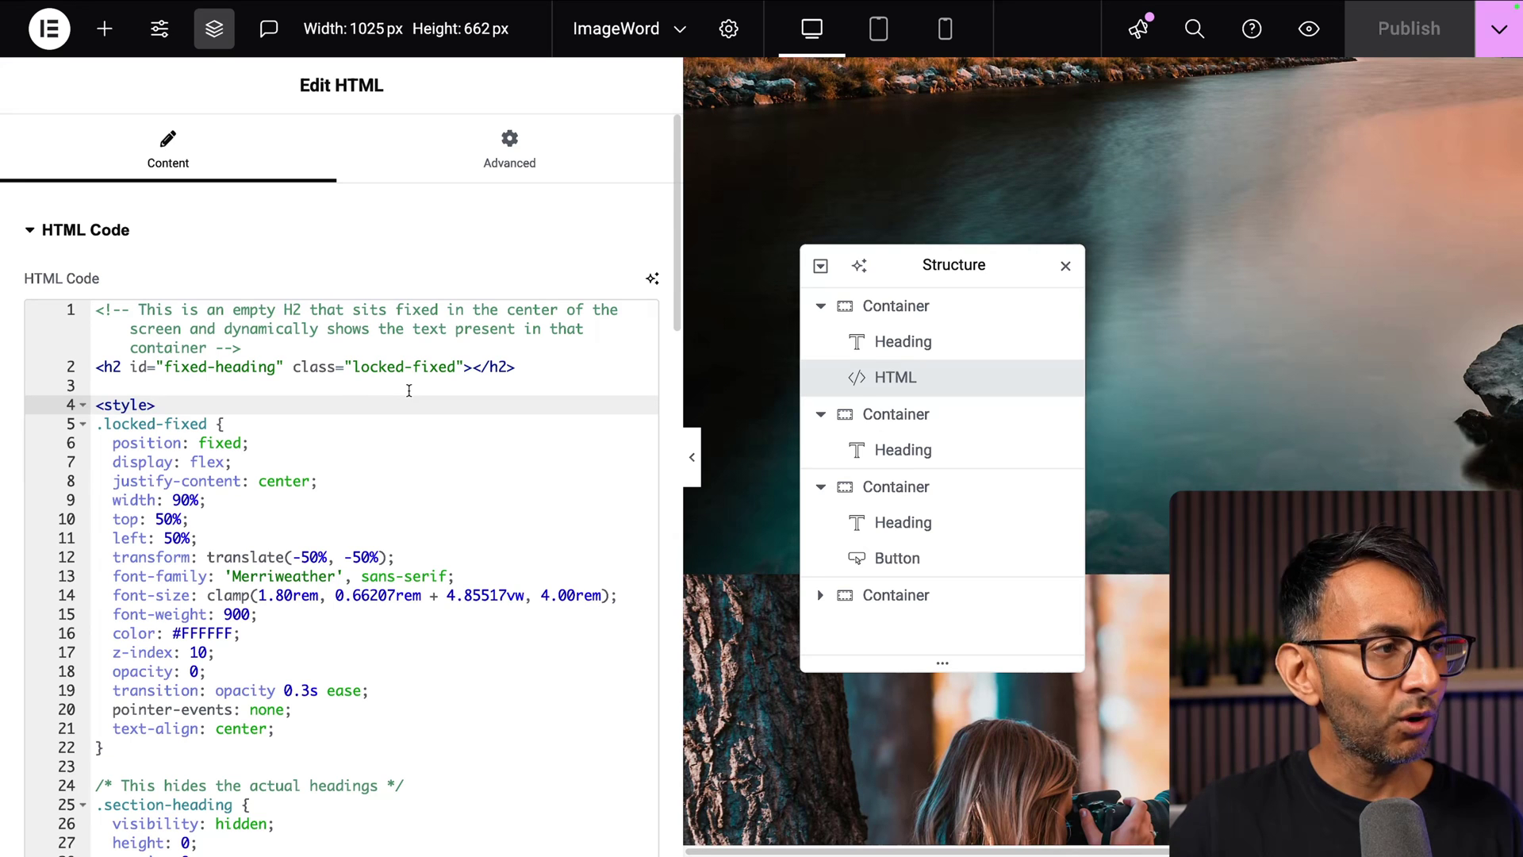
{"action": "left_click", "coordinate": [421, 437]}
{"action": "scroll", "coordinate": [371, 471], "scroll_direction": "down", "scroll_amount": 1}
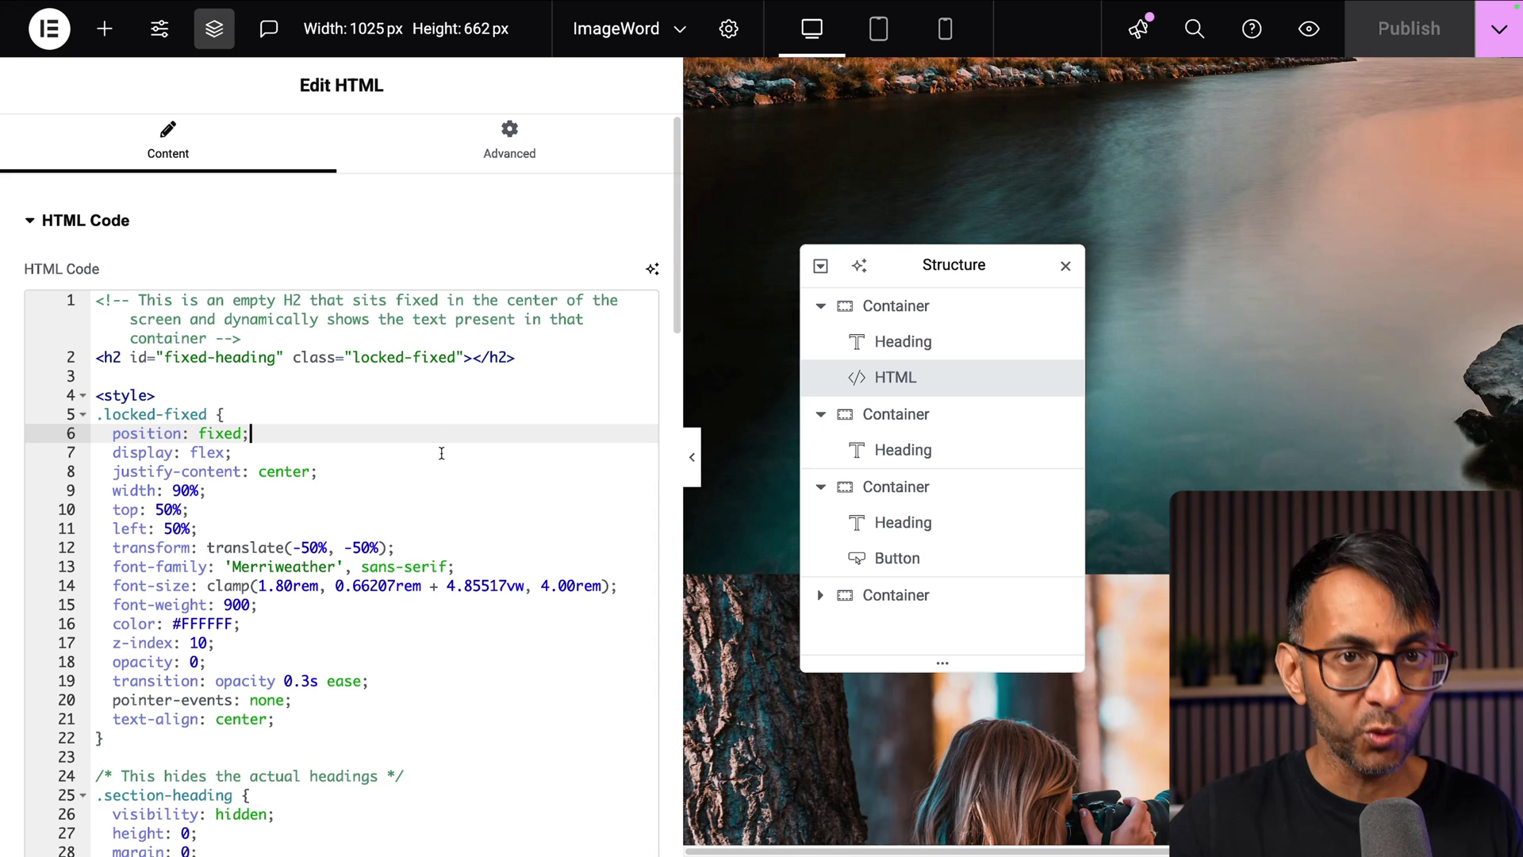
{"action": "scroll", "coordinate": [374, 498], "scroll_direction": "down", "scroll_amount": 2}
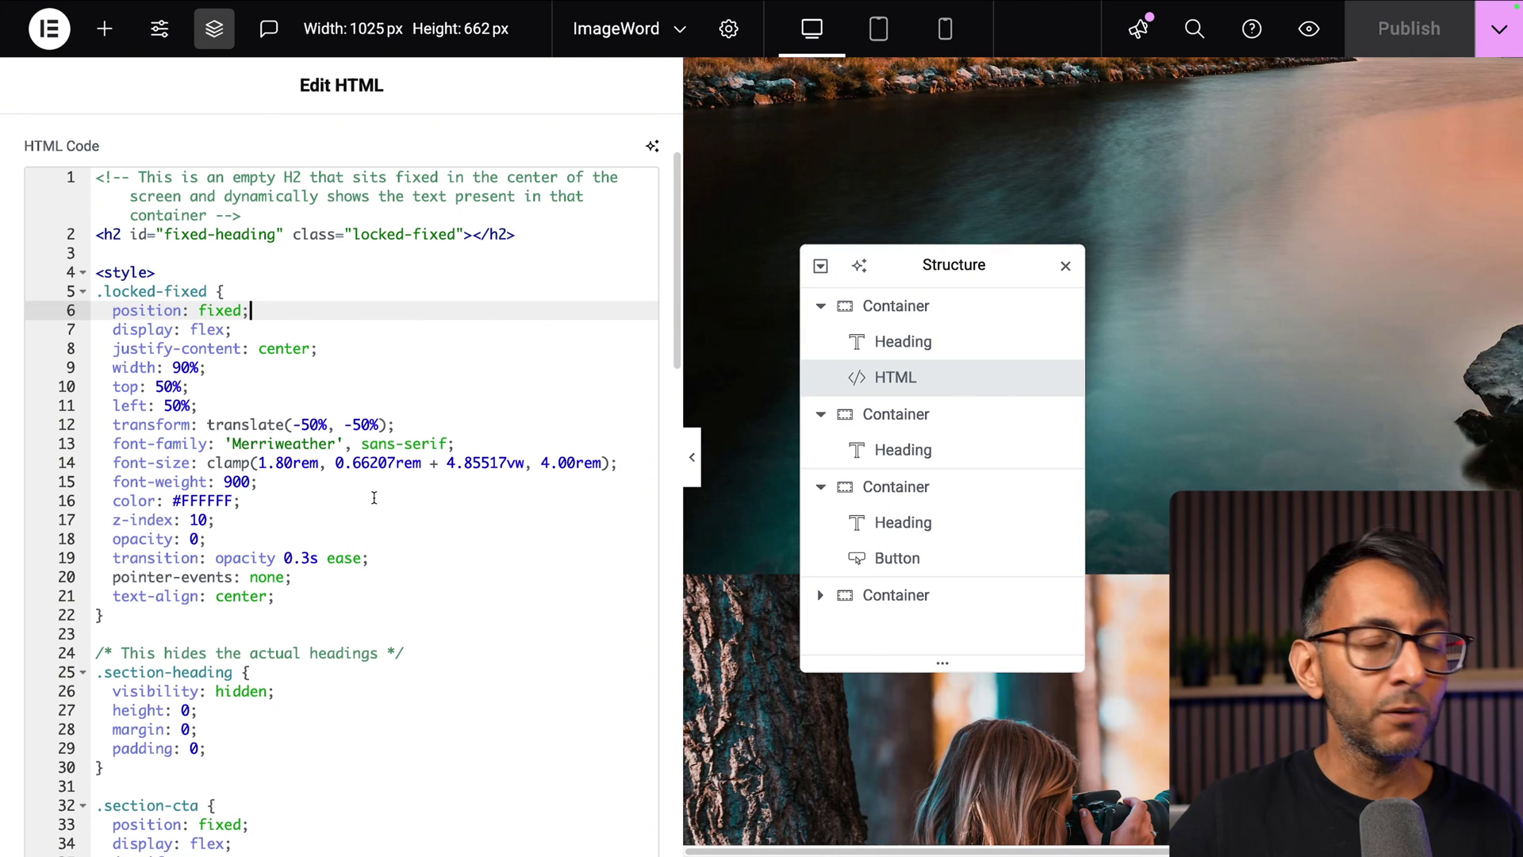
{"action": "left_click_drag", "start_coordinate": [331, 600], "coordinate": [122, 268]}
{"action": "left_click", "coordinate": [388, 336]}
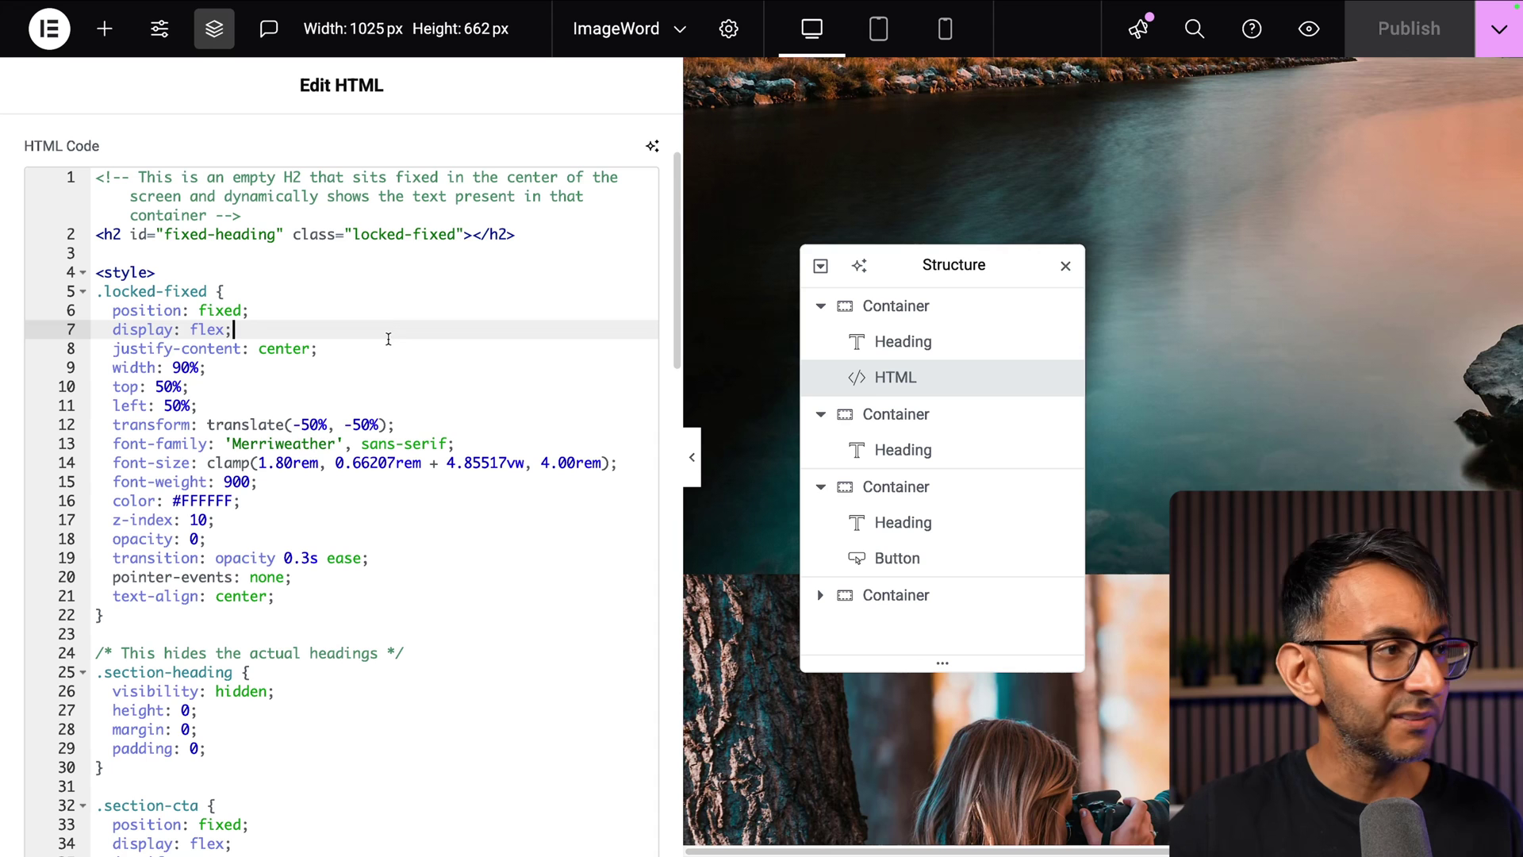
{"action": "left_click_drag", "start_coordinate": [477, 444], "coordinate": [157, 428]}
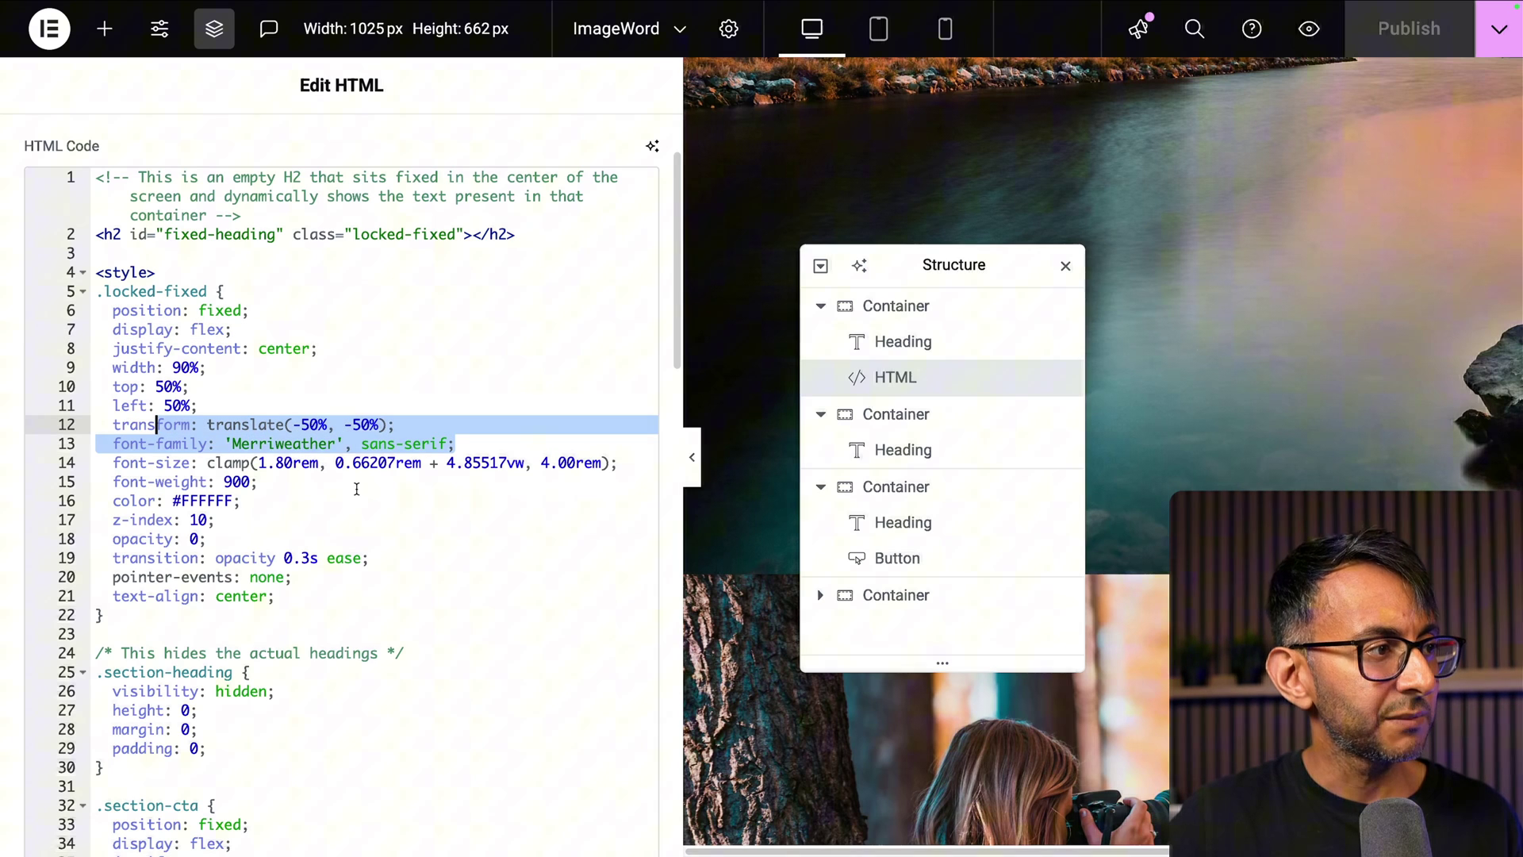
{"action": "left_click", "coordinate": [343, 514]}
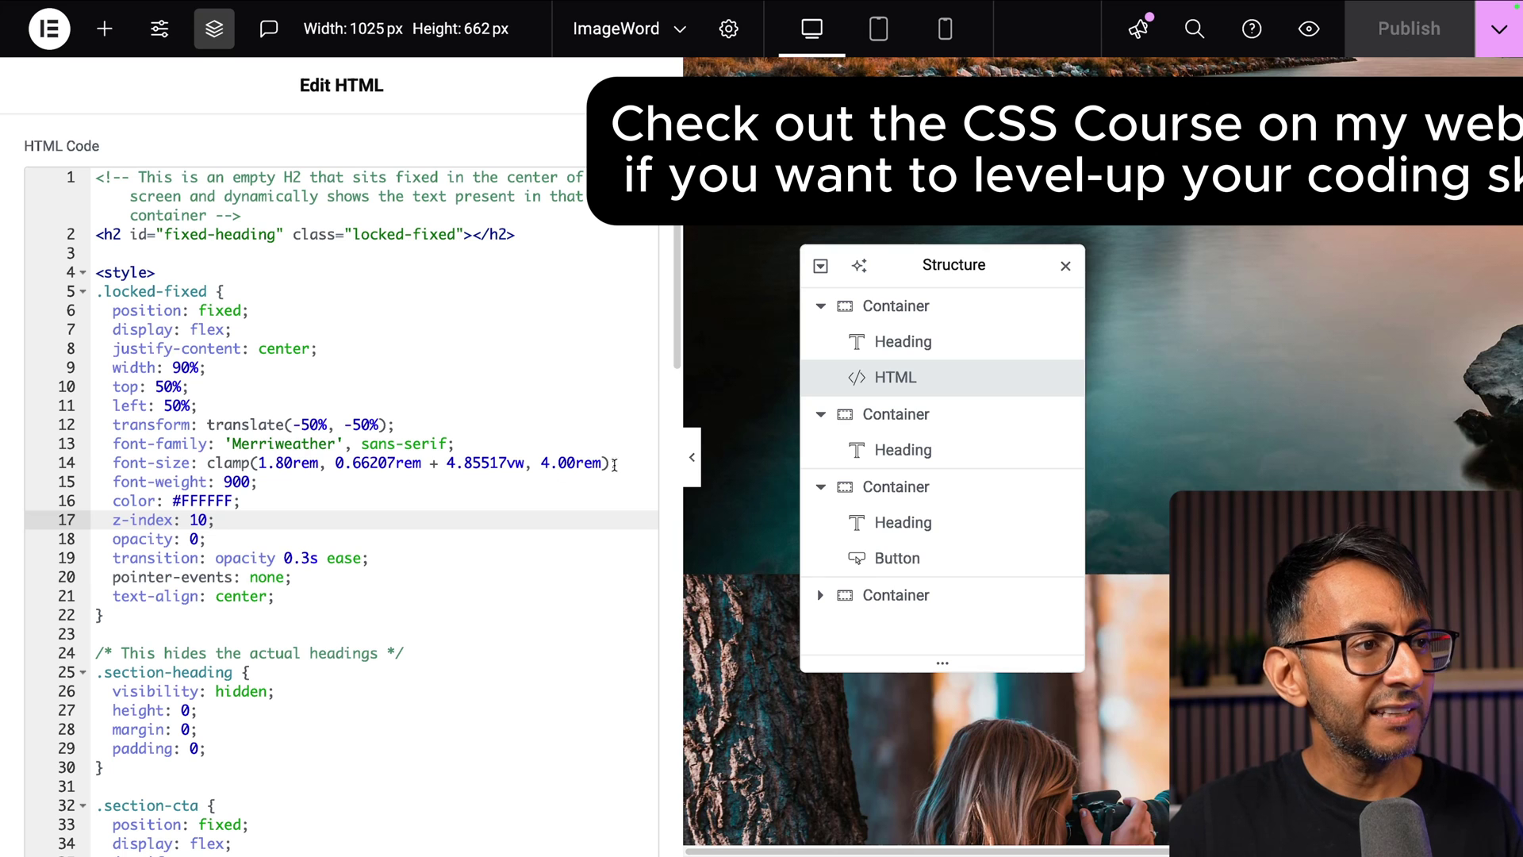
{"action": "left_click_drag", "start_coordinate": [619, 463], "coordinate": [218, 463]}
{"action": "left_click", "coordinate": [389, 520]}
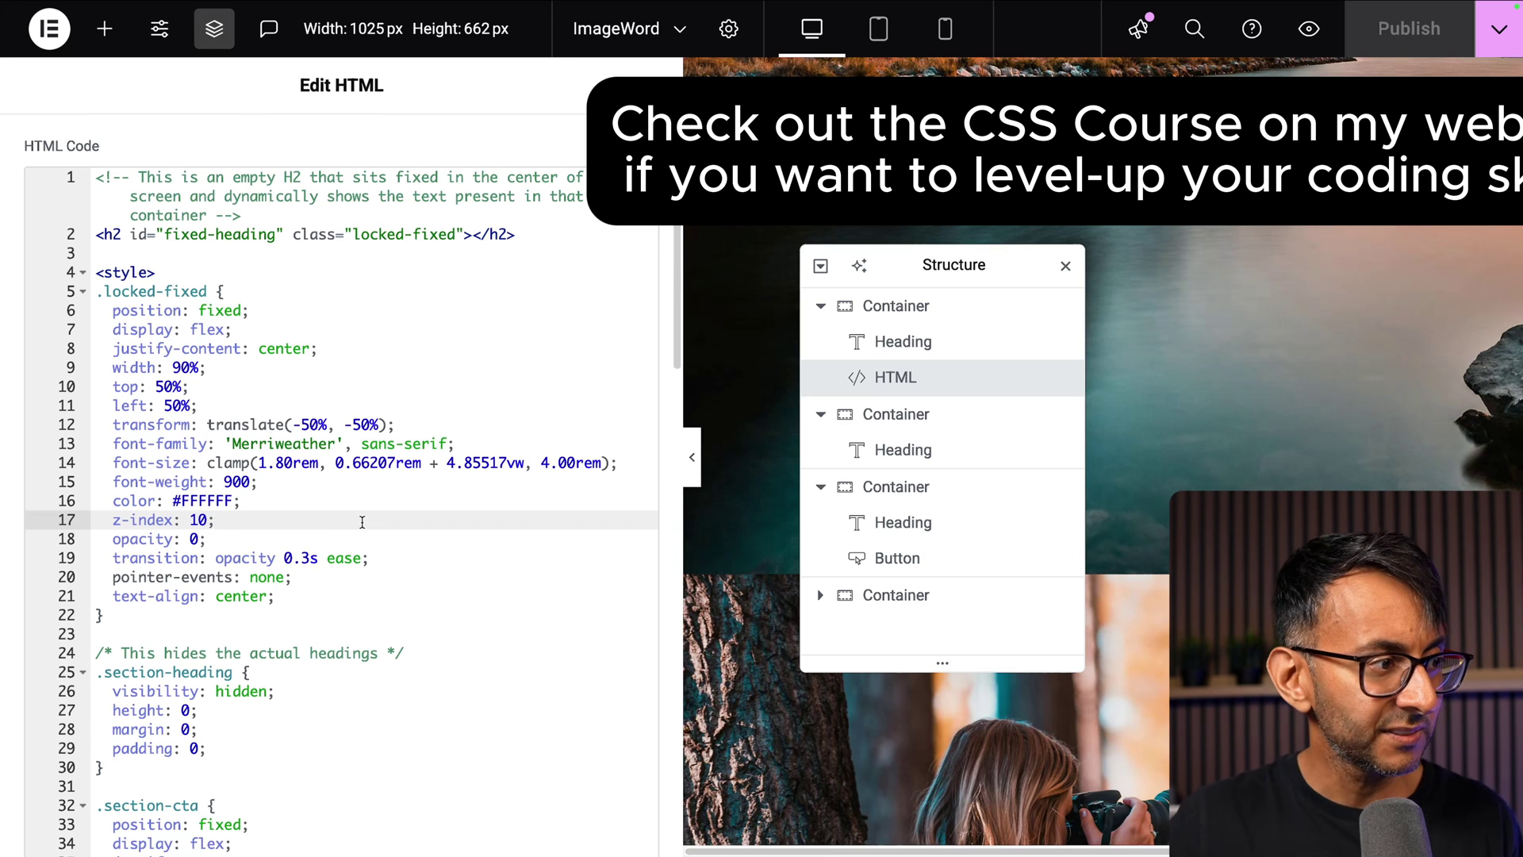
- Highlight the .section-cta bottom: 35% rule, then reopen the first container's layout settings showing Overflow Hidden
{"action": "scroll", "coordinate": [361, 521], "scroll_direction": "down", "scroll_amount": 5}
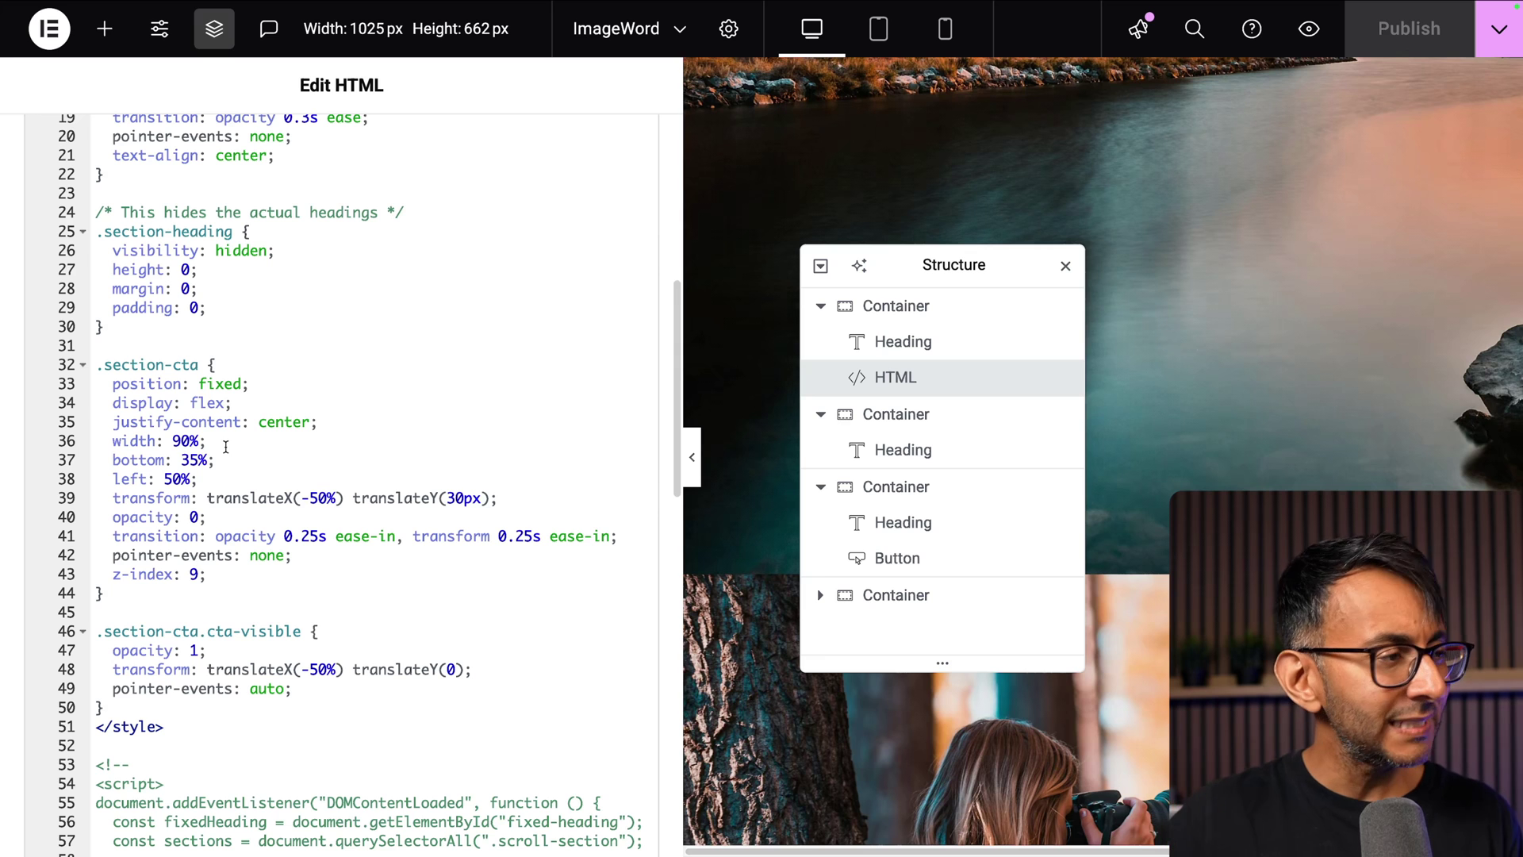
{"action": "left_click_drag", "start_coordinate": [231, 464], "coordinate": [96, 460]}
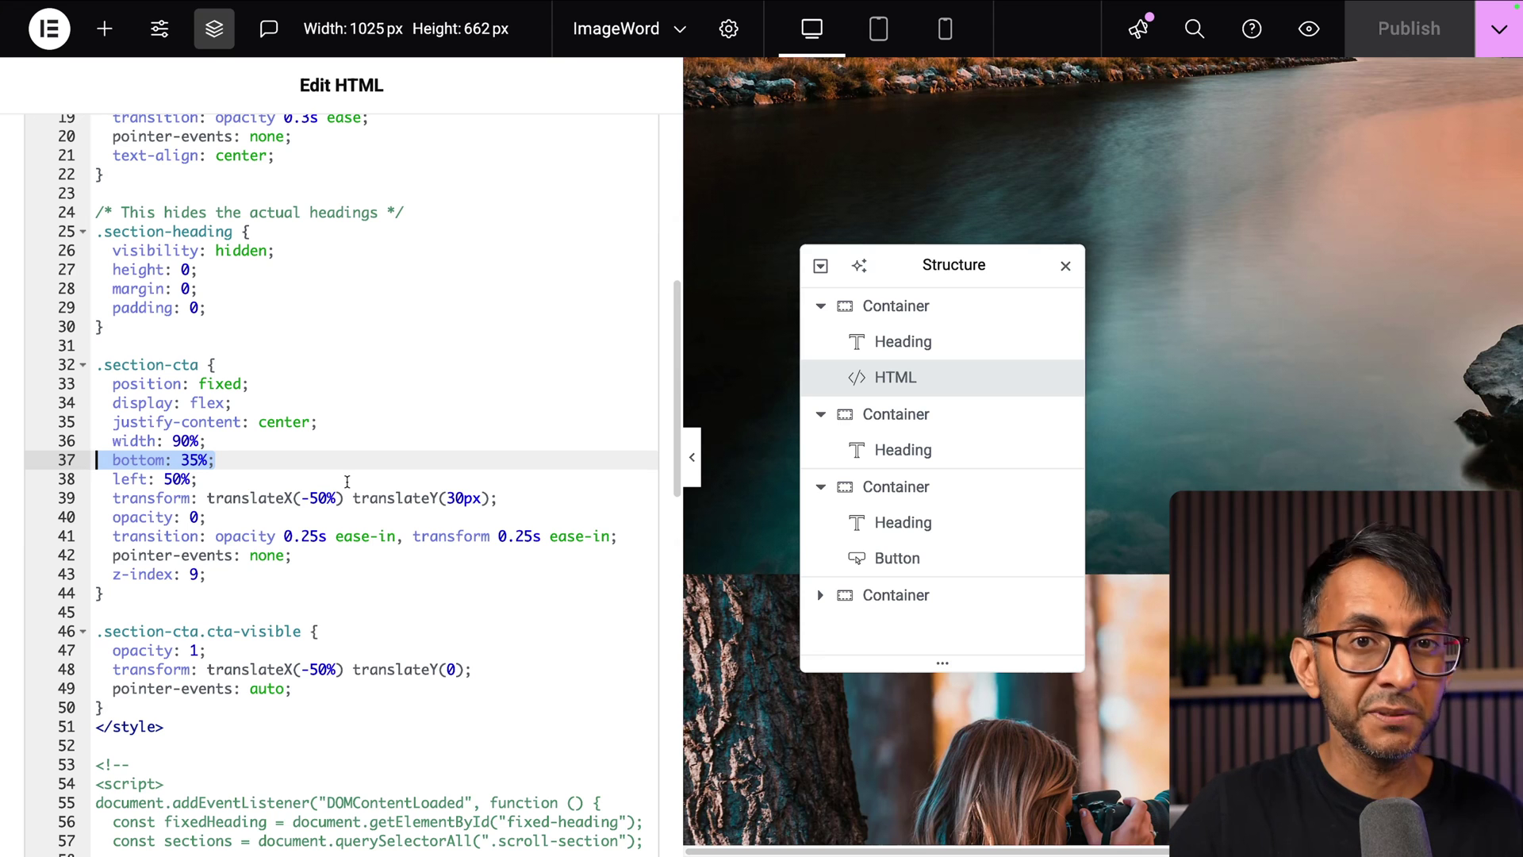
{"action": "left_click", "coordinate": [933, 343]}
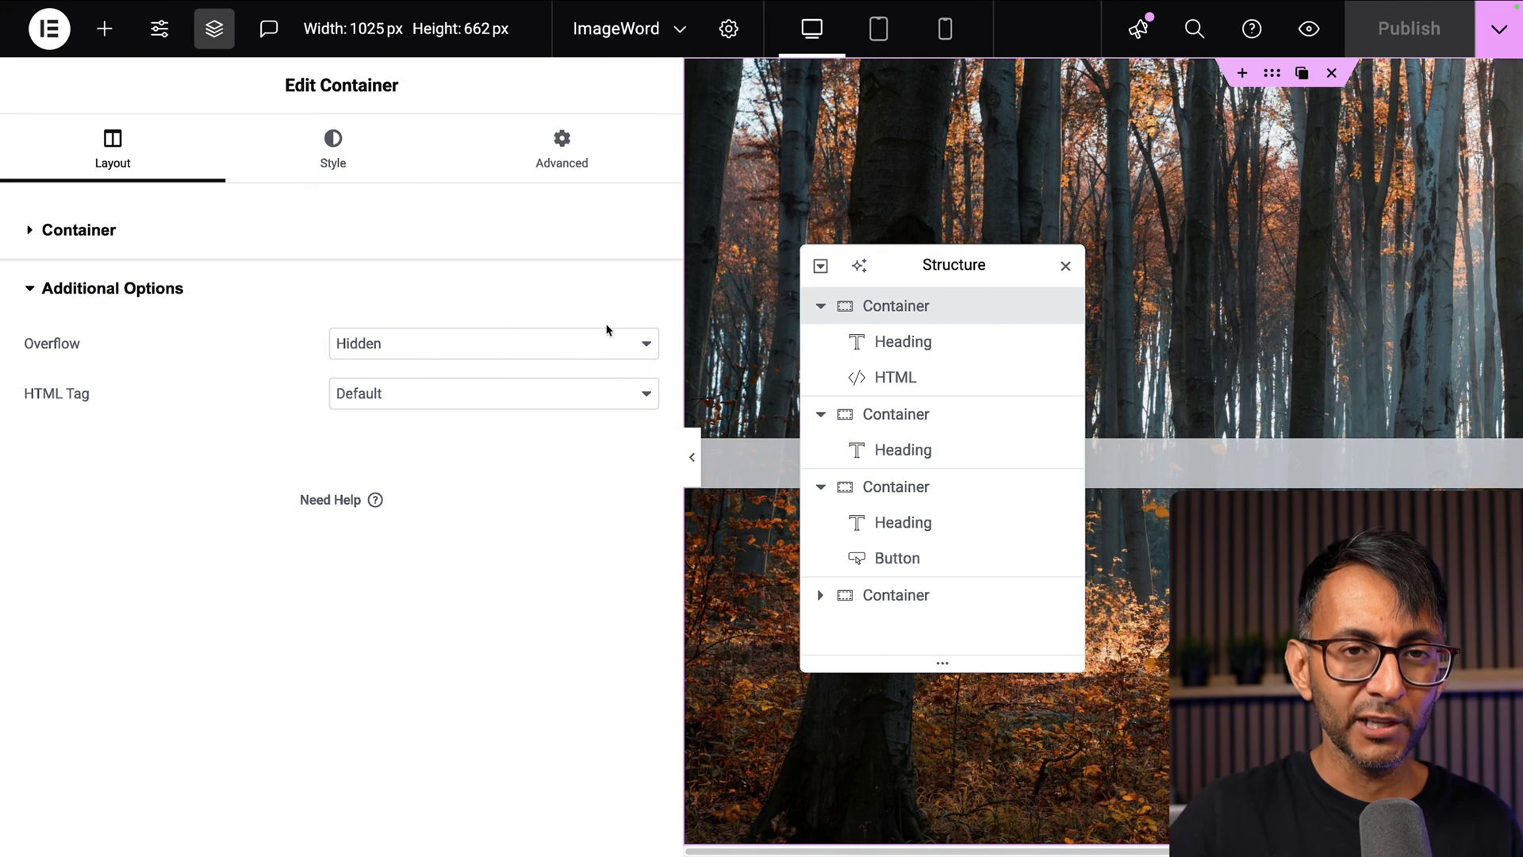
- Reopen the HTML widget from the Structure navigator and scroll its code to the IntersectionObserver script
{"action": "left_click", "coordinate": [904, 387]}
{"action": "scroll", "coordinate": [342, 448], "scroll_direction": "down", "scroll_amount": 6}
{"action": "scroll", "coordinate": [341, 448], "scroll_direction": "down", "scroll_amount": 4}
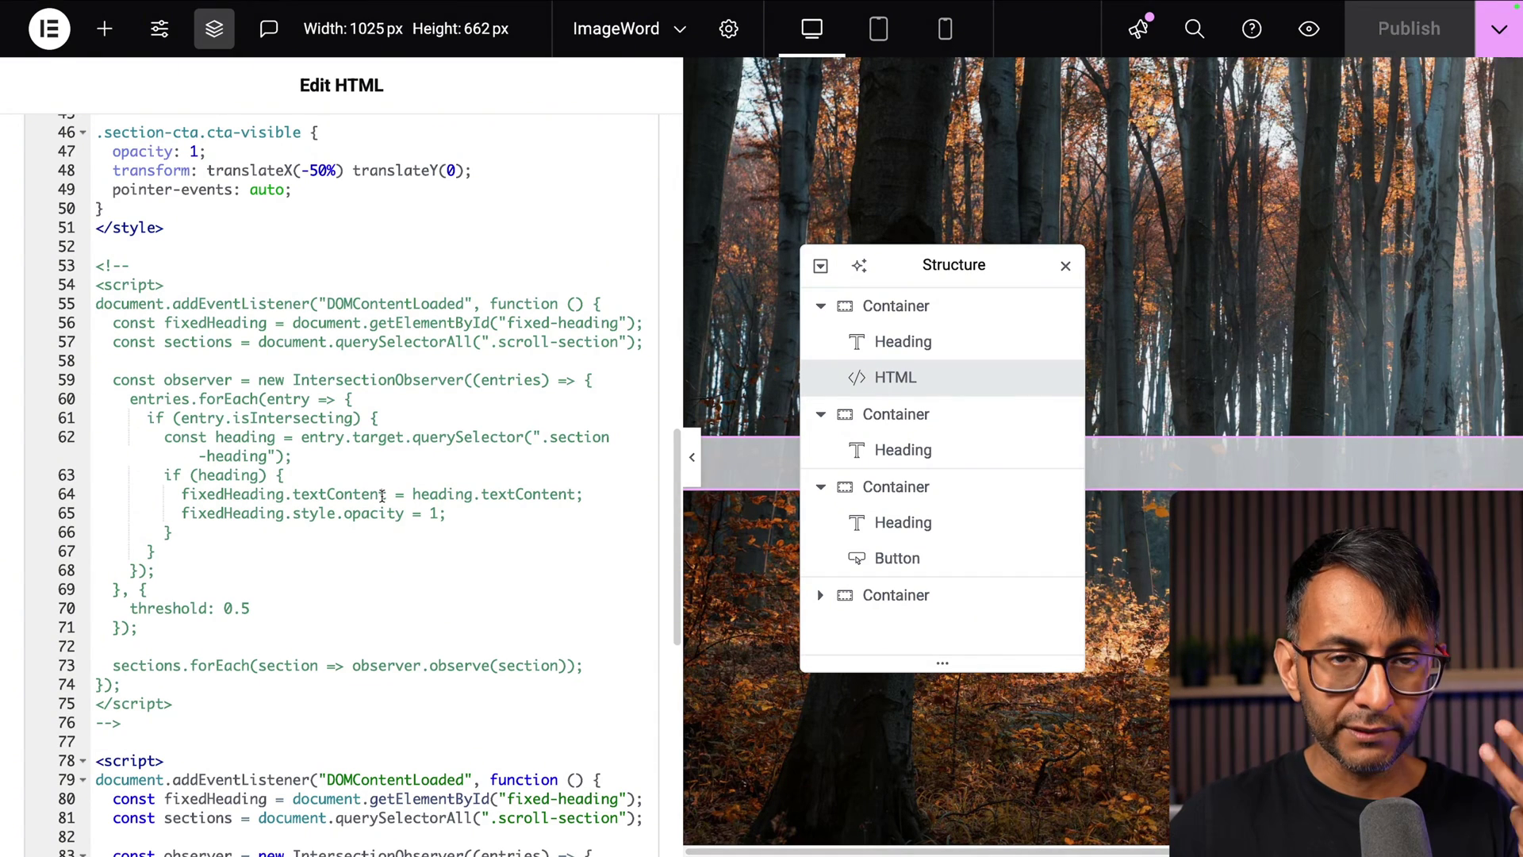
{"action": "scroll", "coordinate": [358, 561], "scroll_direction": "down", "scroll_amount": 5}
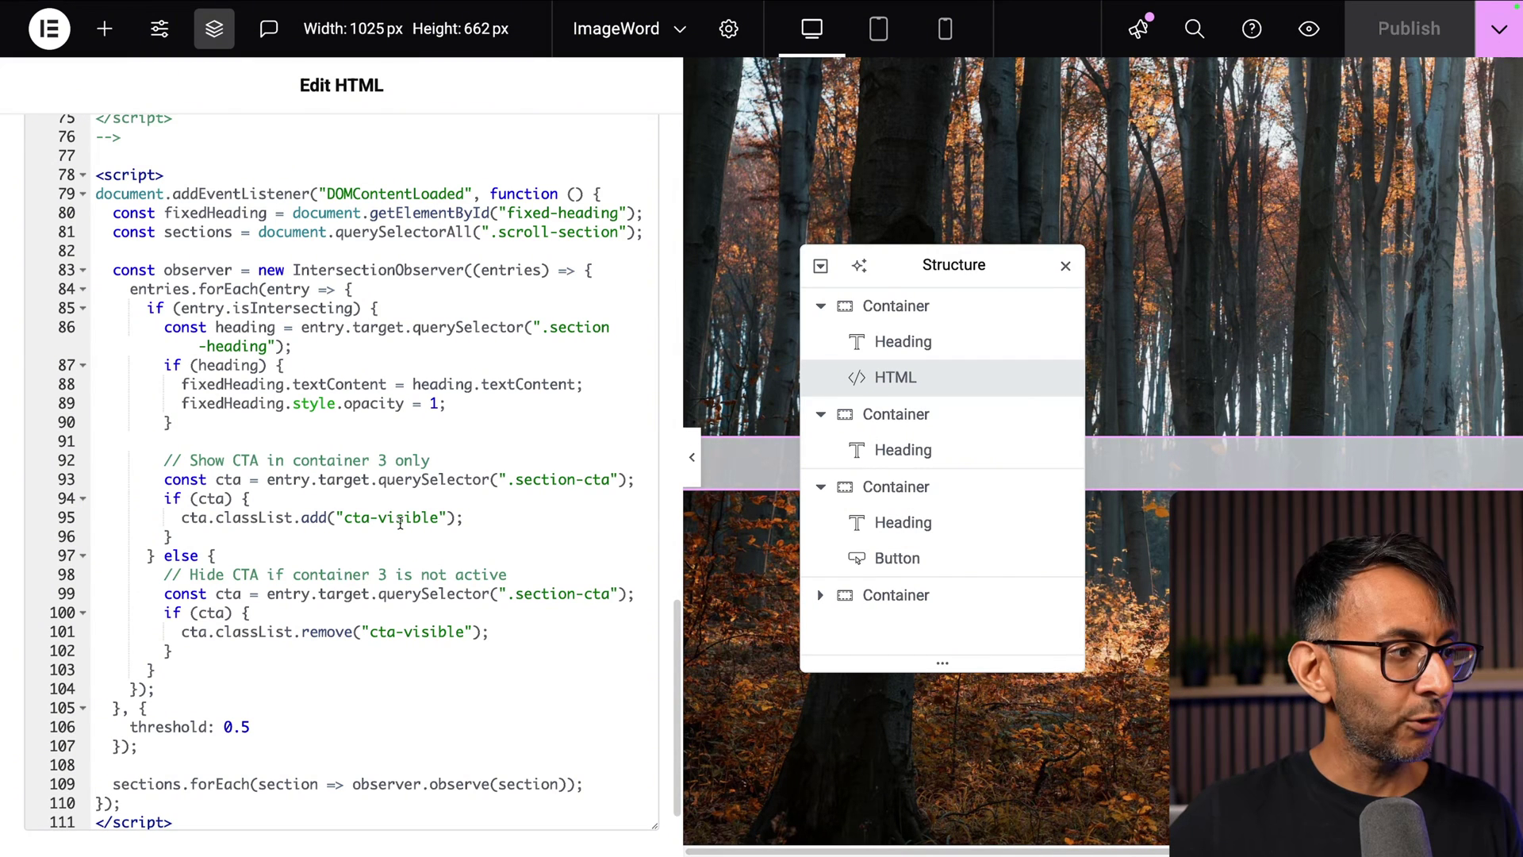
{"action": "scroll", "coordinate": [404, 520], "scroll_direction": "down", "scroll_amount": 1}
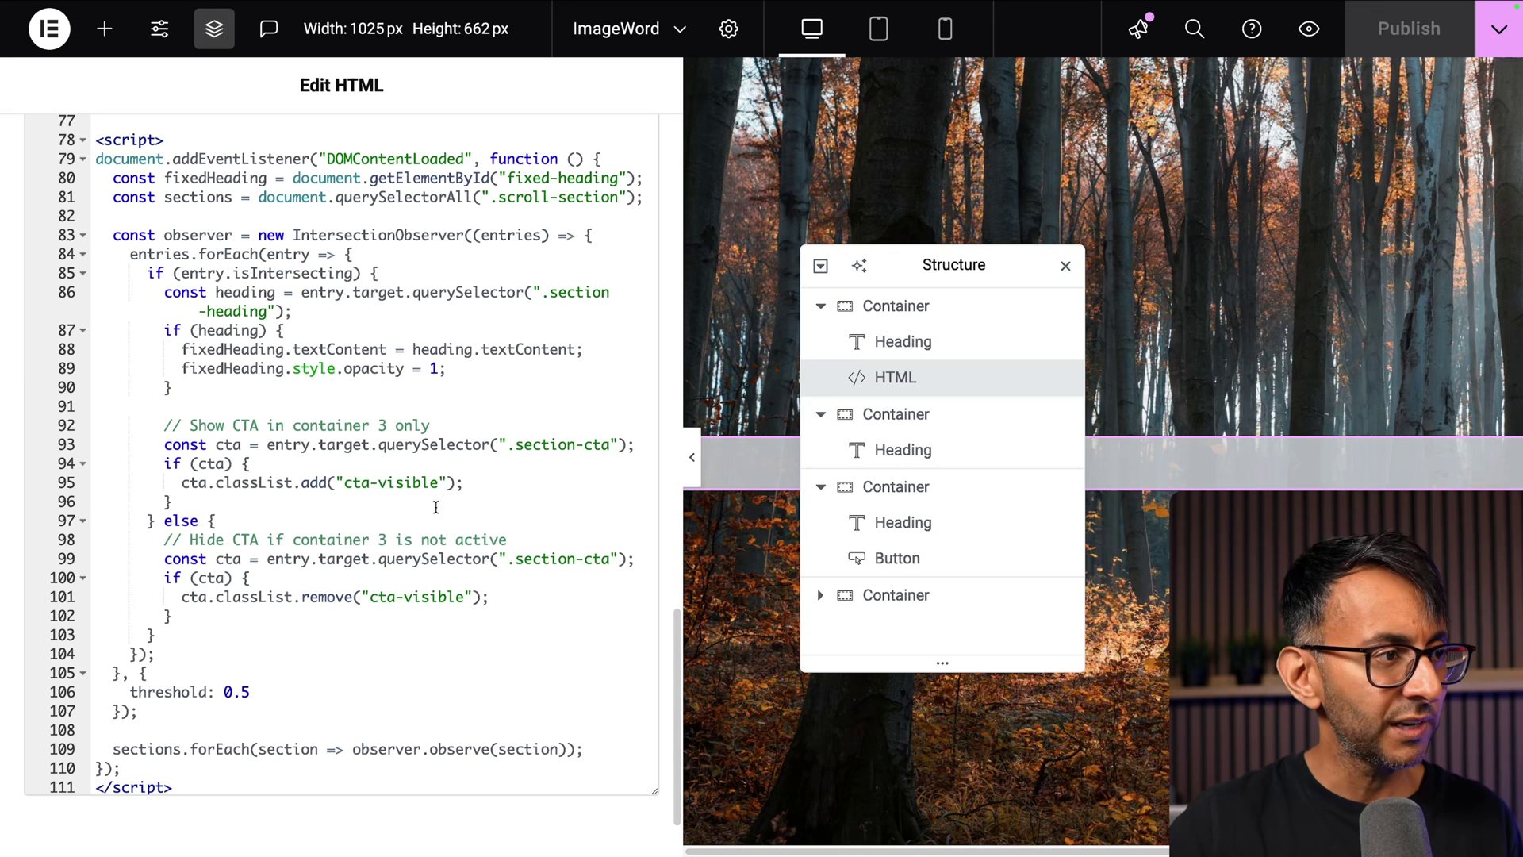
{"action": "scroll", "coordinate": [435, 507], "scroll_direction": "up", "scroll_amount": 1}
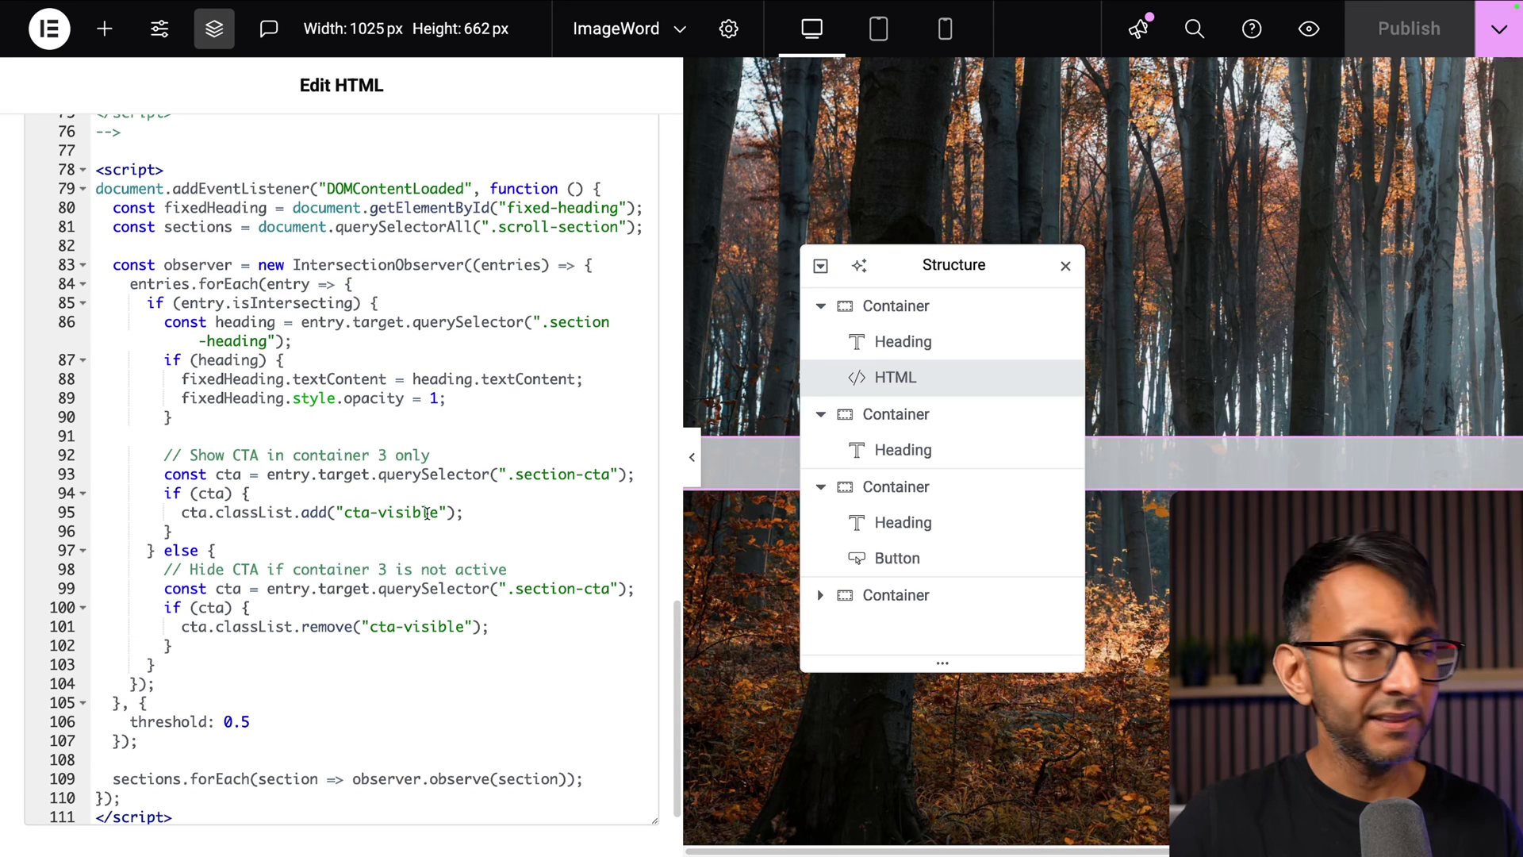
{"action": "scroll", "coordinate": [421, 516], "scroll_direction": "up", "scroll_amount": 20}
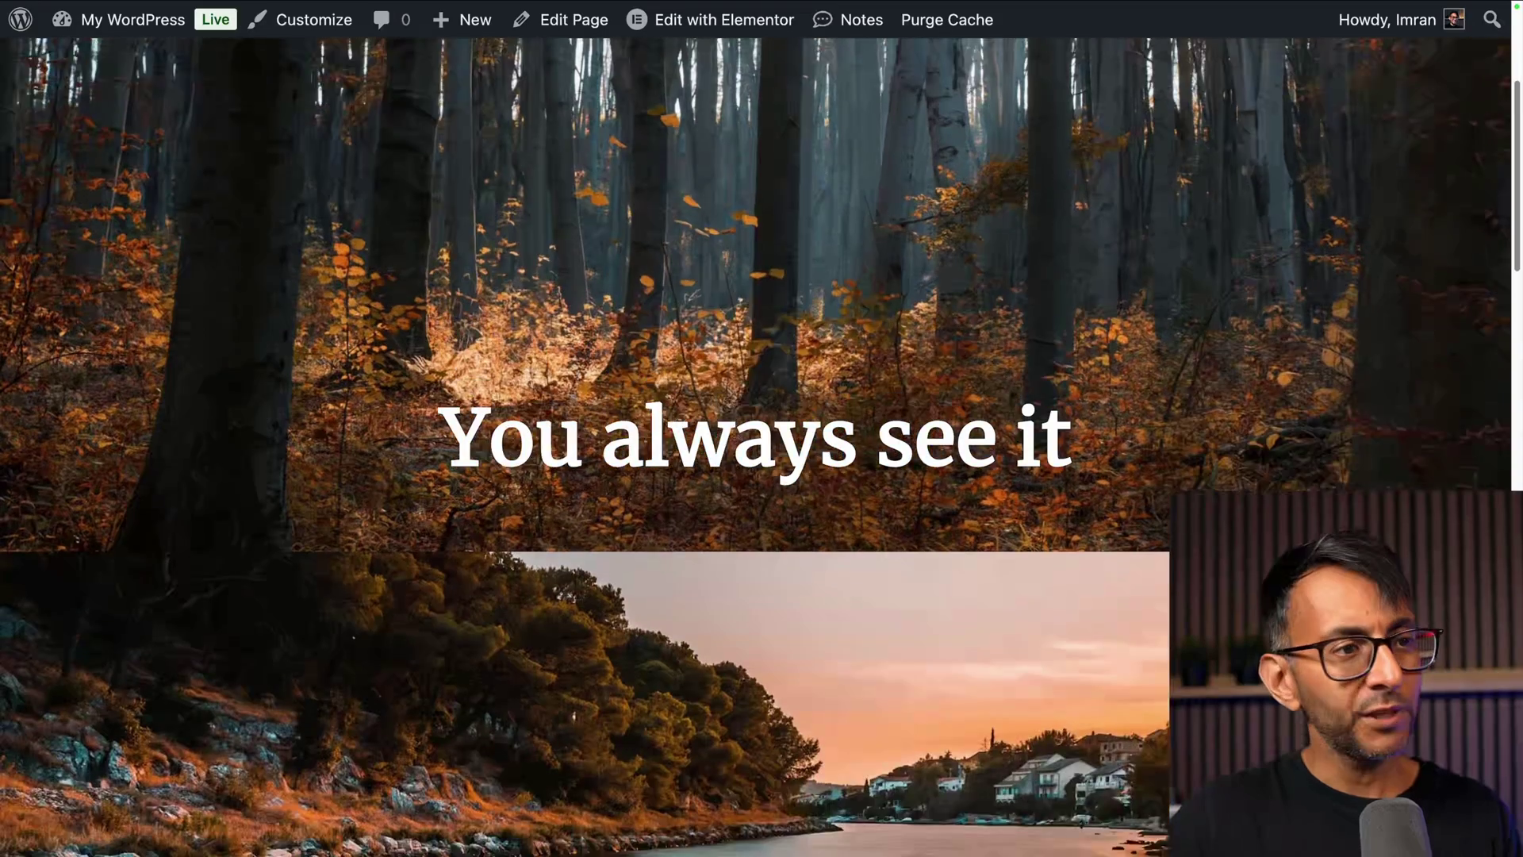
{"action": "scroll", "coordinate": [759, 448], "scroll_direction": "down", "scroll_amount": 3}
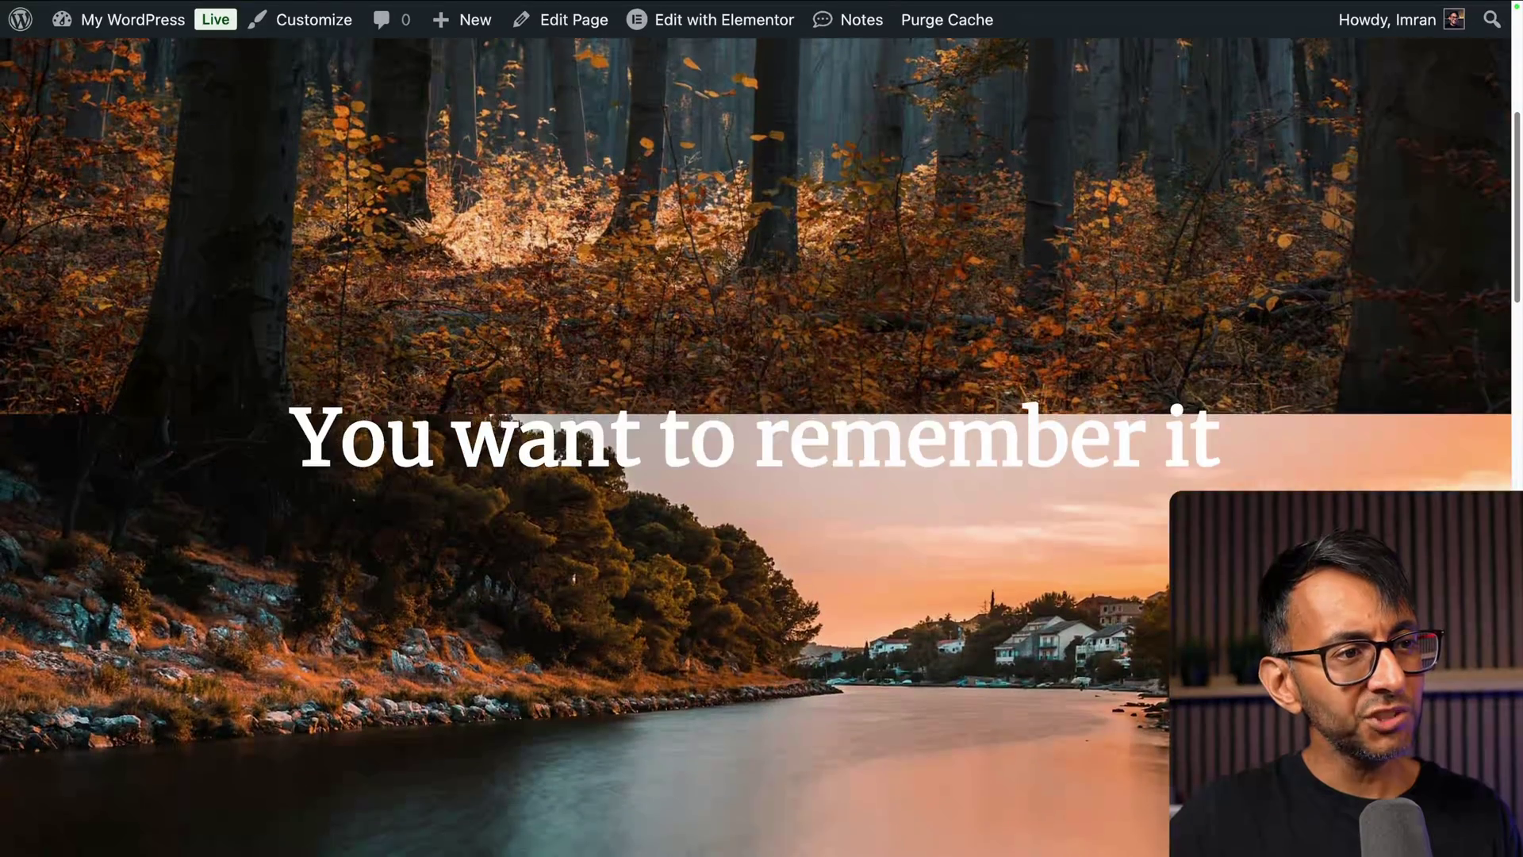
{"action": "scroll", "coordinate": [760, 448], "scroll_direction": "down", "scroll_amount": 2}
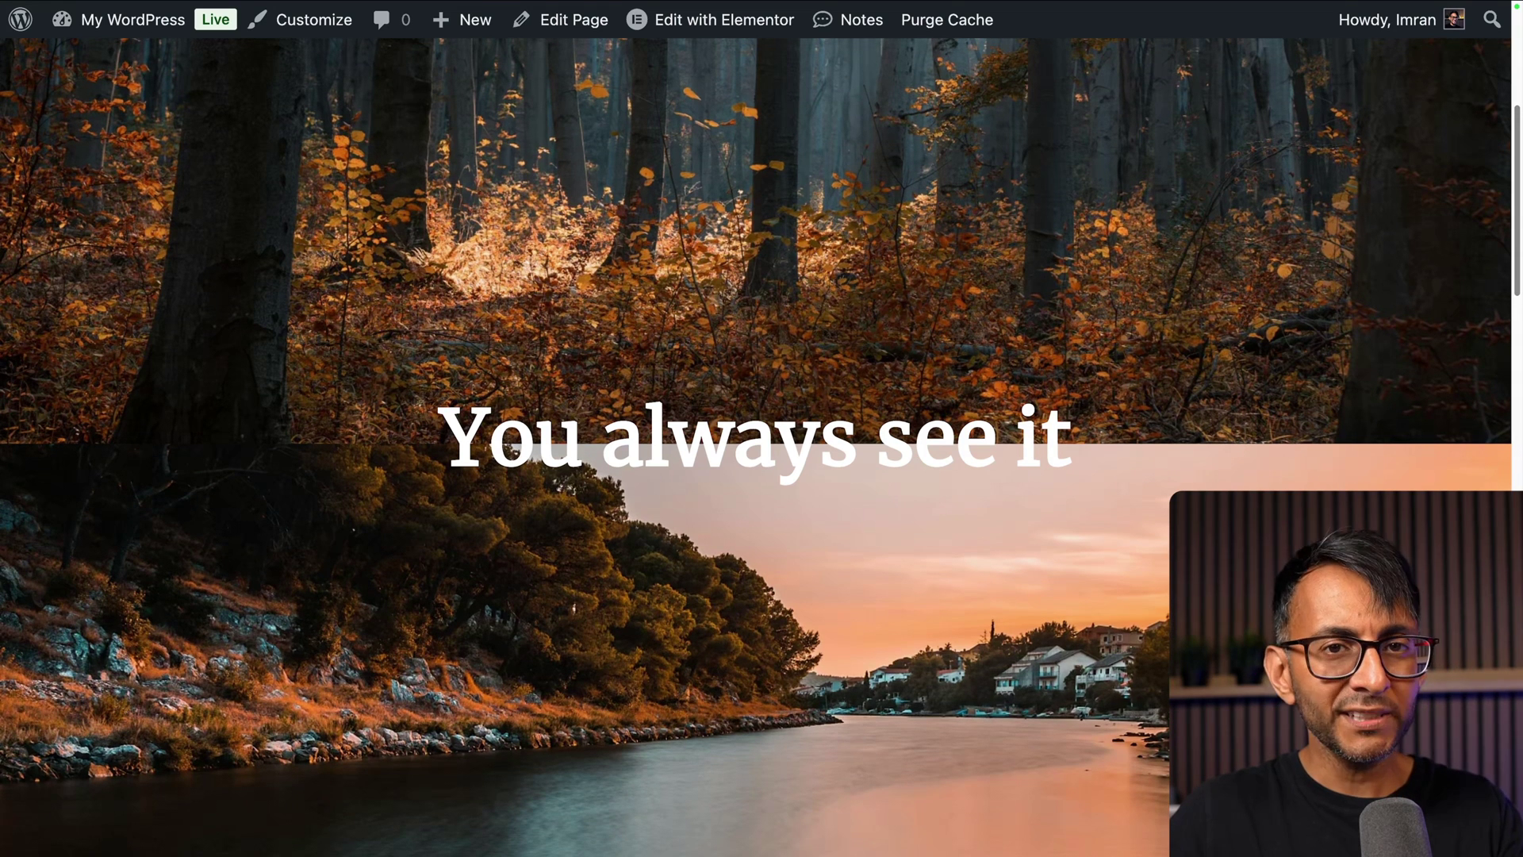
{"action": "scroll", "coordinate": [761, 447], "scroll_direction": "down", "scroll_amount": 5}
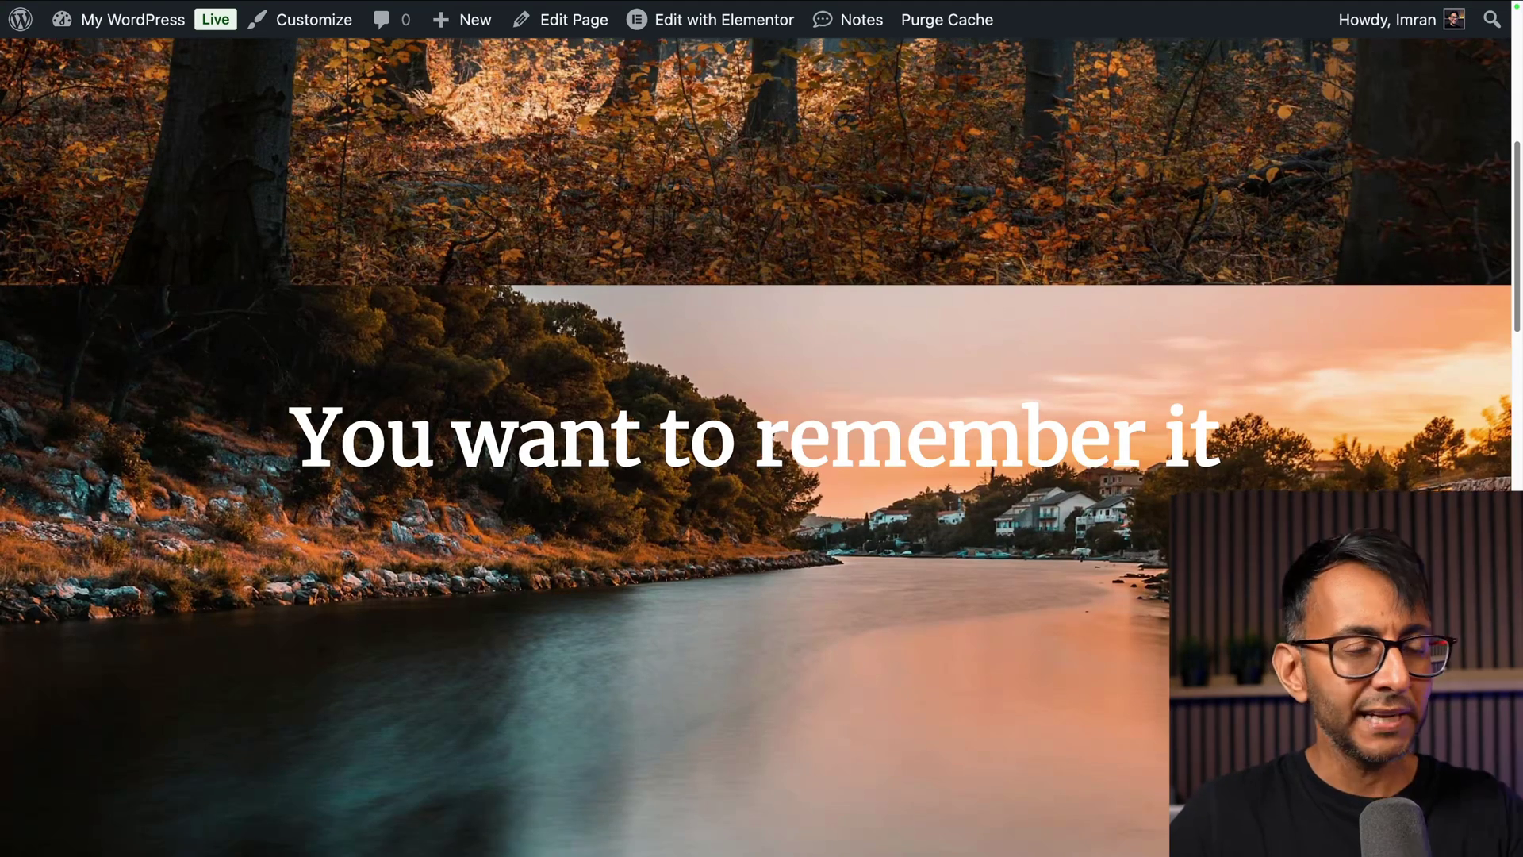
{"action": "scroll", "coordinate": [757, 447], "scroll_direction": "up", "scroll_amount": 3}
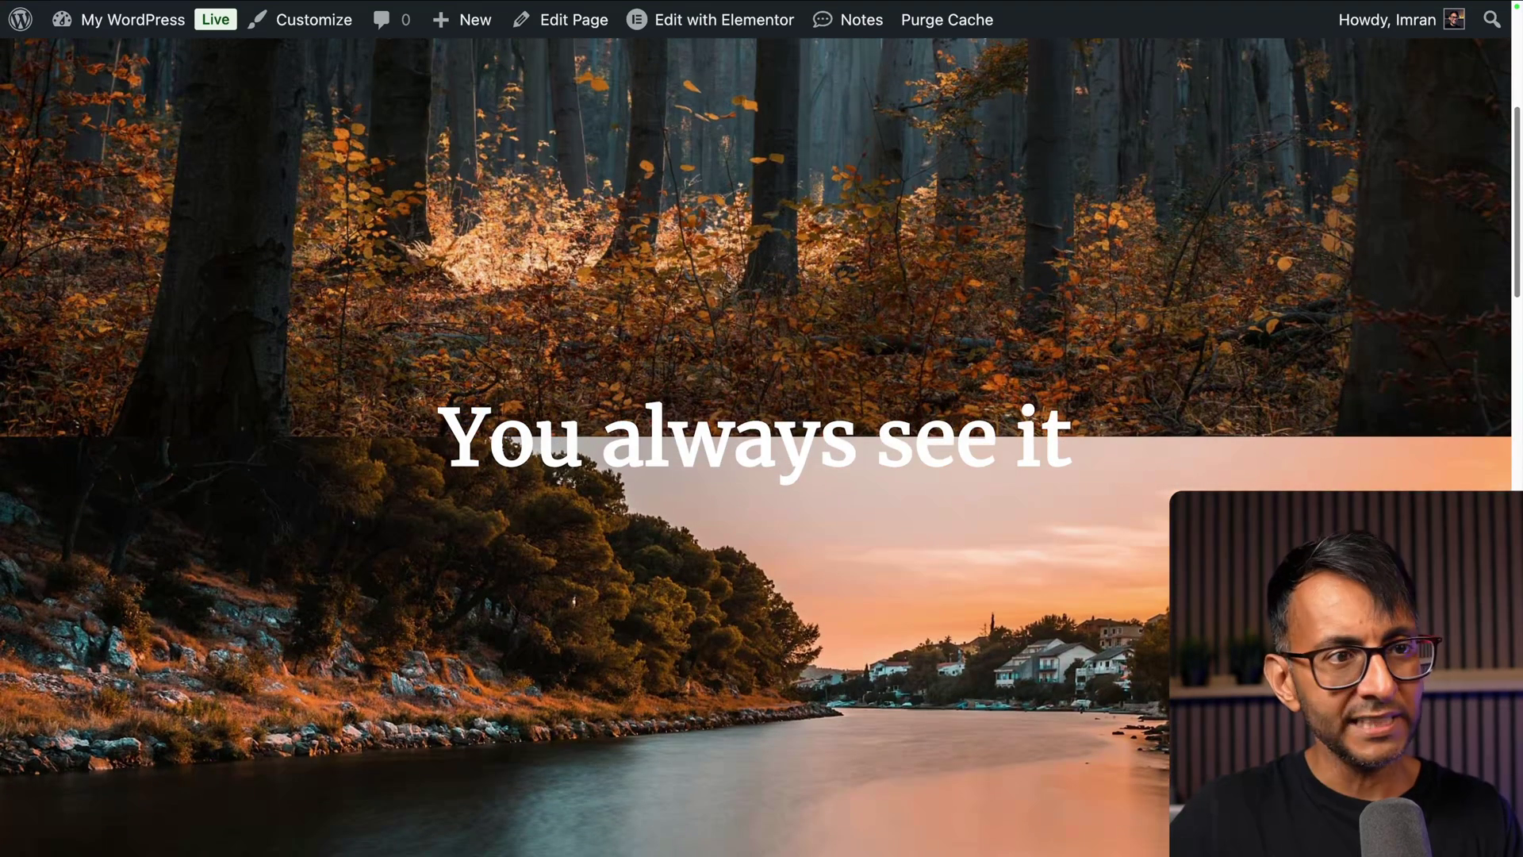
{"action": "scroll", "coordinate": [762, 447], "scroll_direction": "down", "scroll_amount": 3}
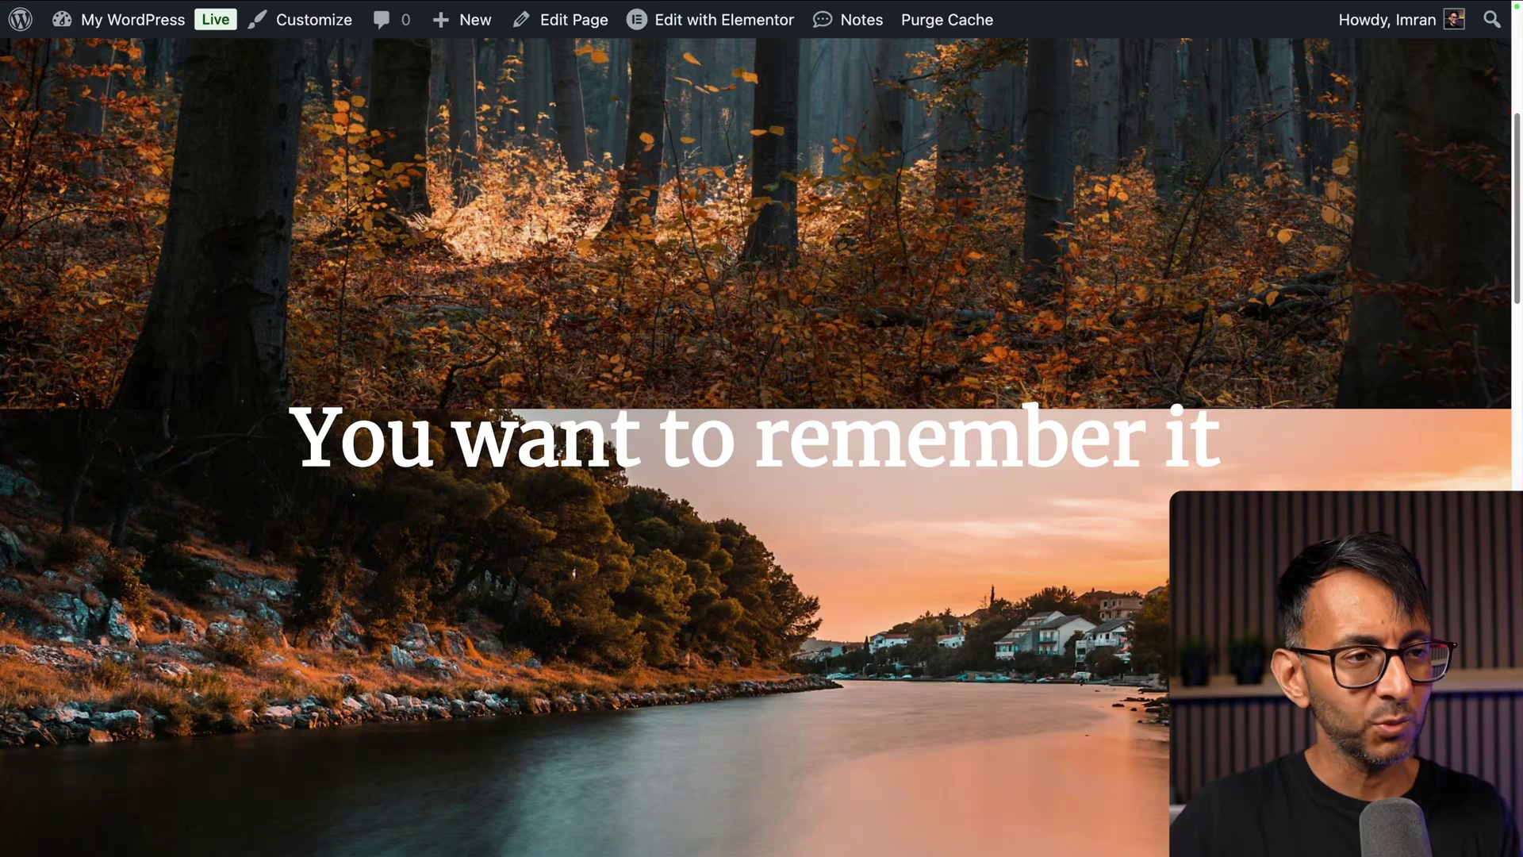
{"action": "scroll", "coordinate": [761, 447], "scroll_direction": "up", "scroll_amount": 2}
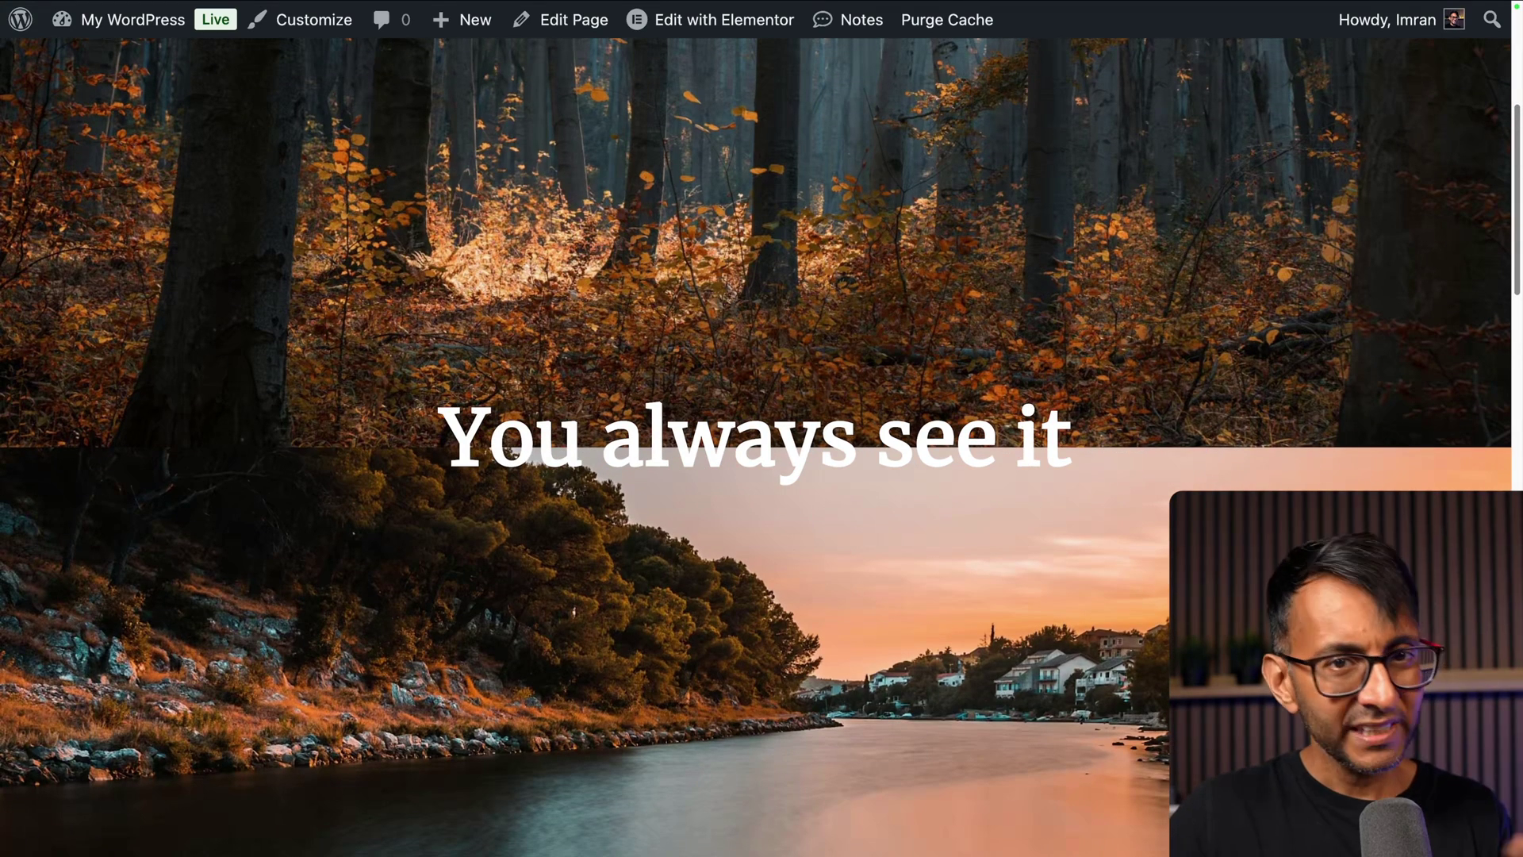
{"action": "scroll", "coordinate": [761, 447], "scroll_direction": "down", "scroll_amount": 3}
{"action": "scroll", "coordinate": [761, 448], "scroll_direction": "up", "scroll_amount": 2}
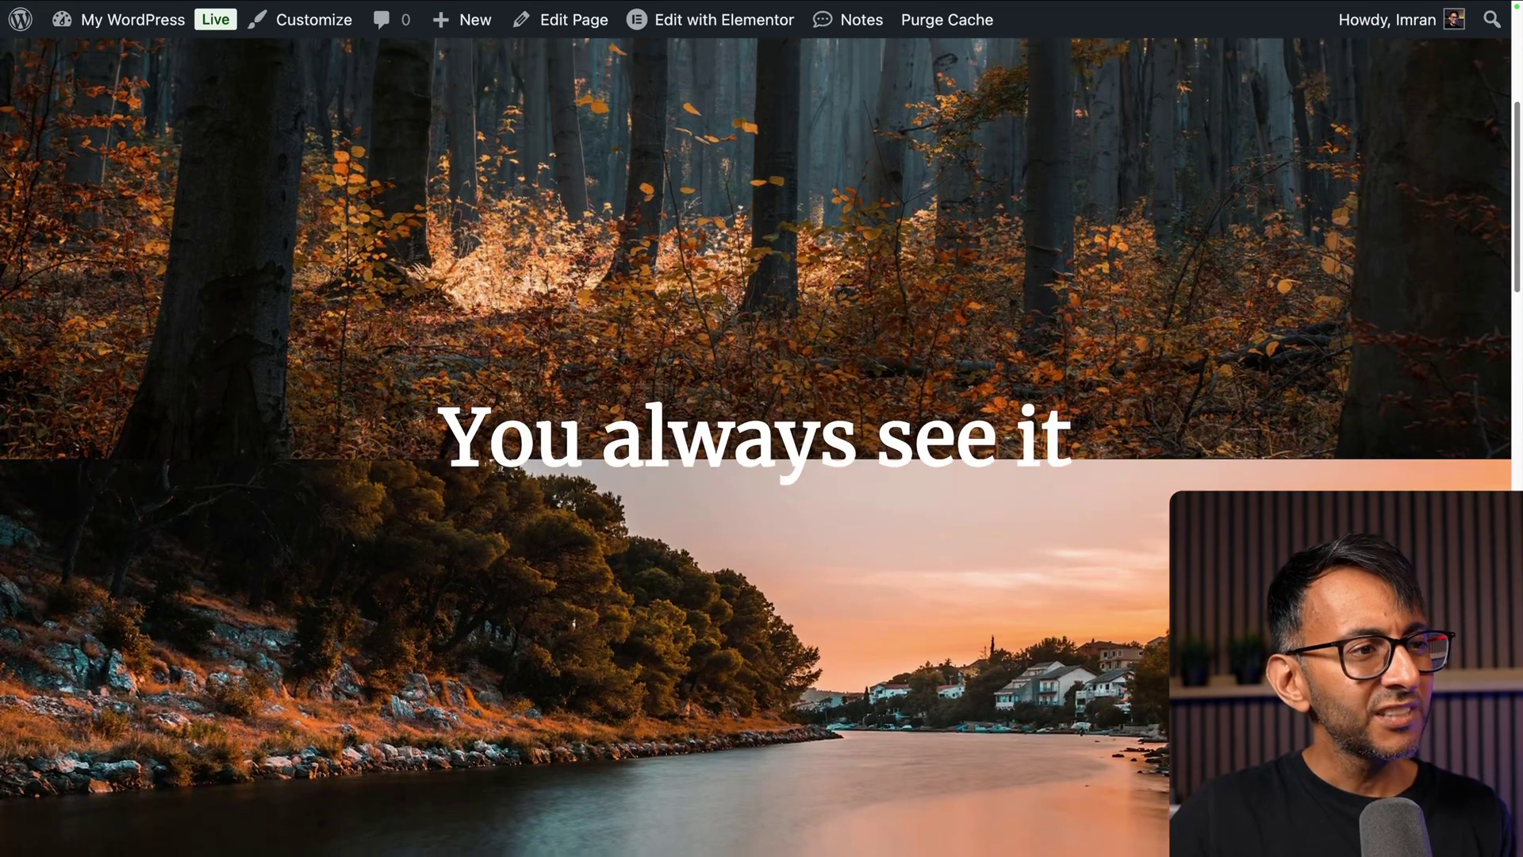
{"action": "scroll", "coordinate": [762, 448], "scroll_direction": "down", "scroll_amount": 2}
{"action": "scroll", "coordinate": [761, 447], "scroll_direction": "up", "scroll_amount": 2}
{"action": "scroll", "coordinate": [761, 447], "scroll_direction": "down", "scroll_amount": 2}
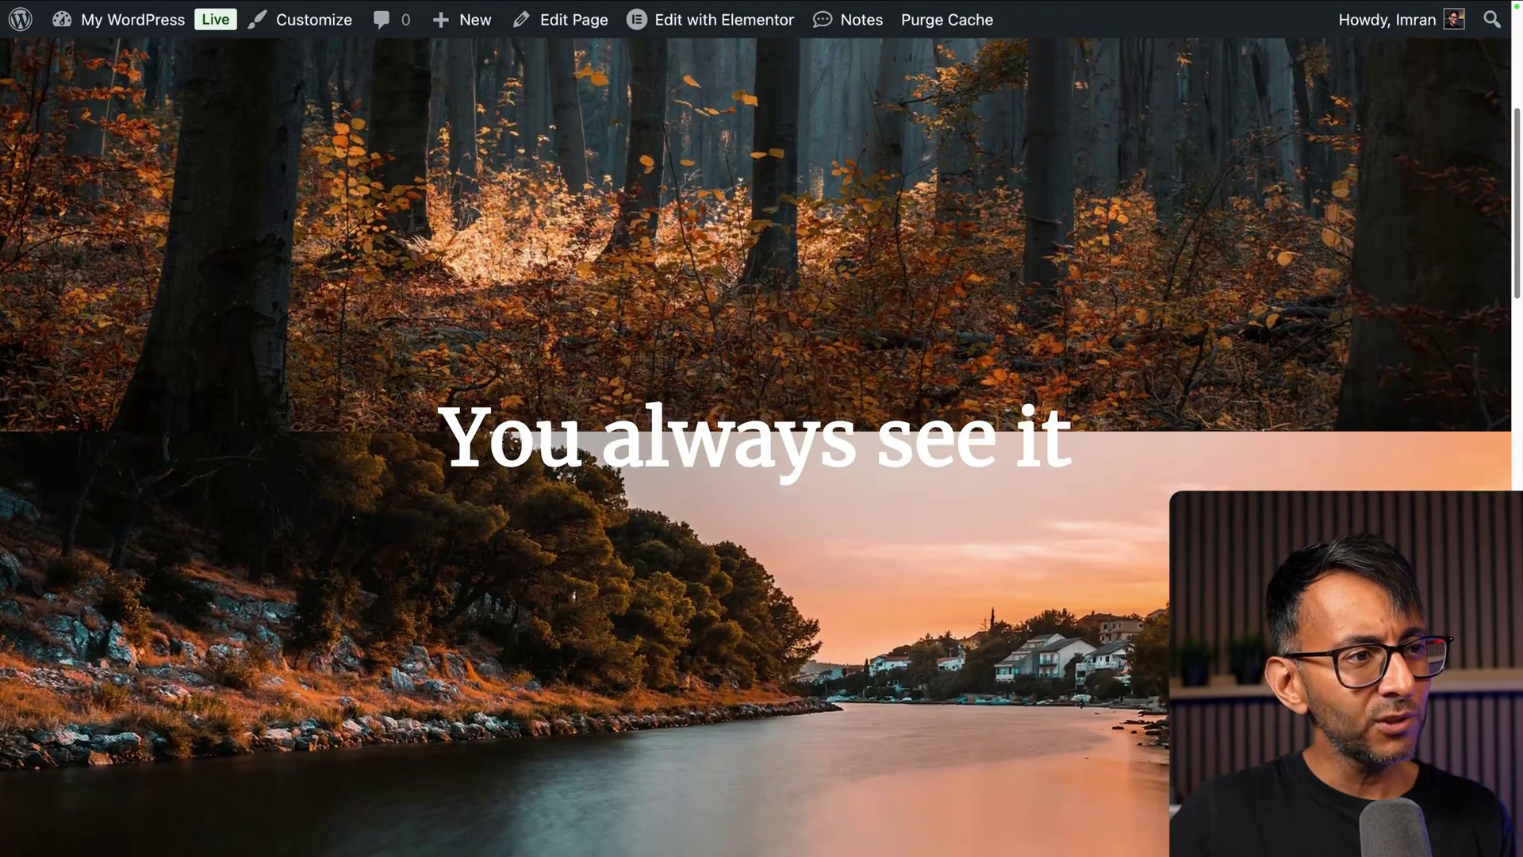
{"action": "scroll", "coordinate": [761, 448], "scroll_direction": "up", "scroll_amount": 2}
{"action": "scroll", "coordinate": [762, 447], "scroll_direction": "down", "scroll_amount": 2}
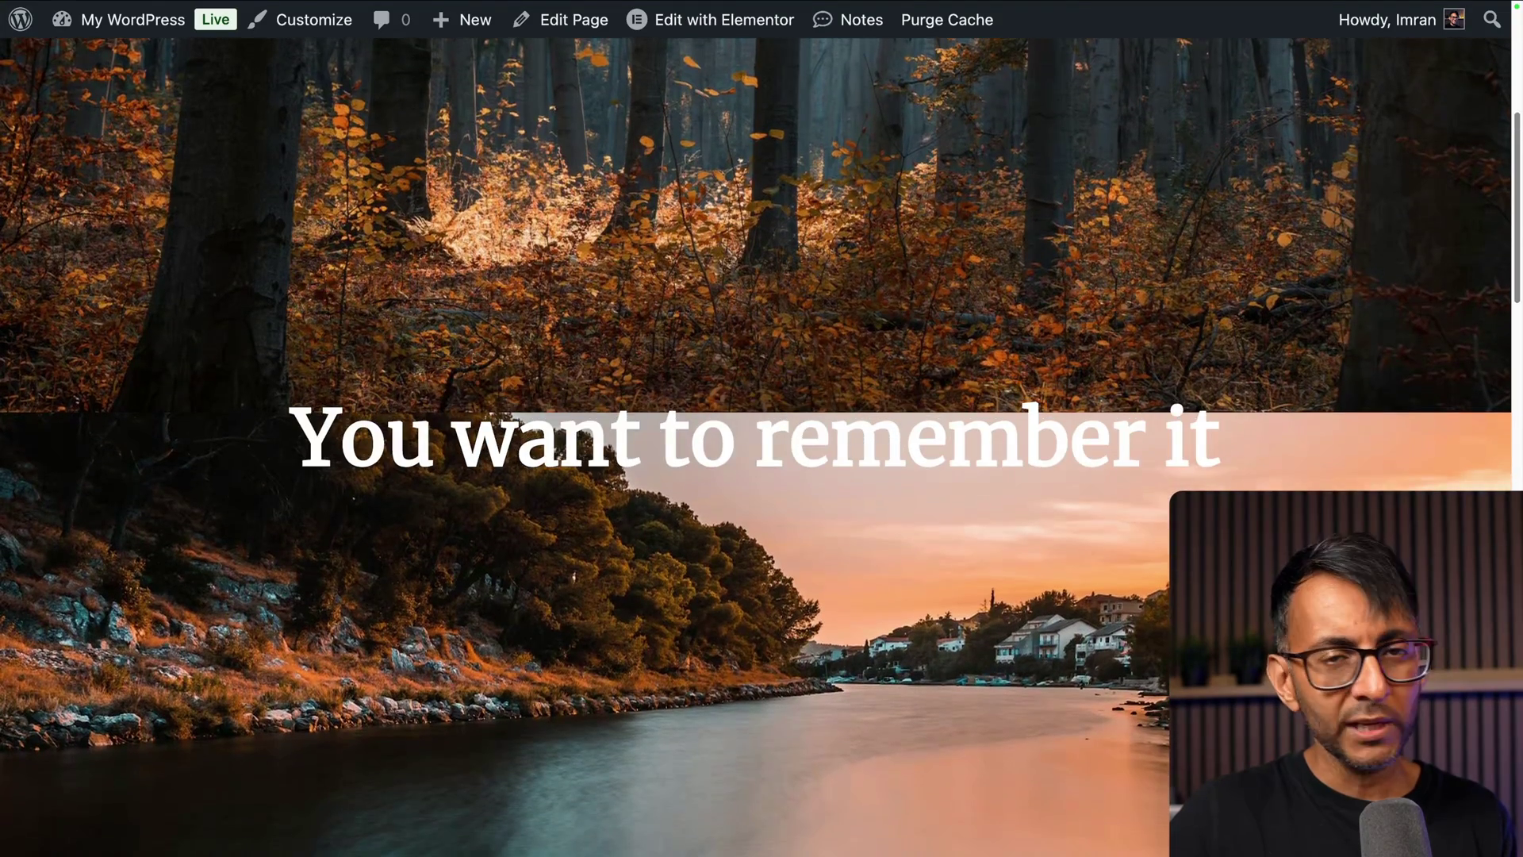
{"action": "scroll", "coordinate": [761, 447], "scroll_direction": "down", "scroll_amount": 5}
{"action": "scroll", "coordinate": [761, 447], "scroll_direction": "down", "scroll_amount": 3}
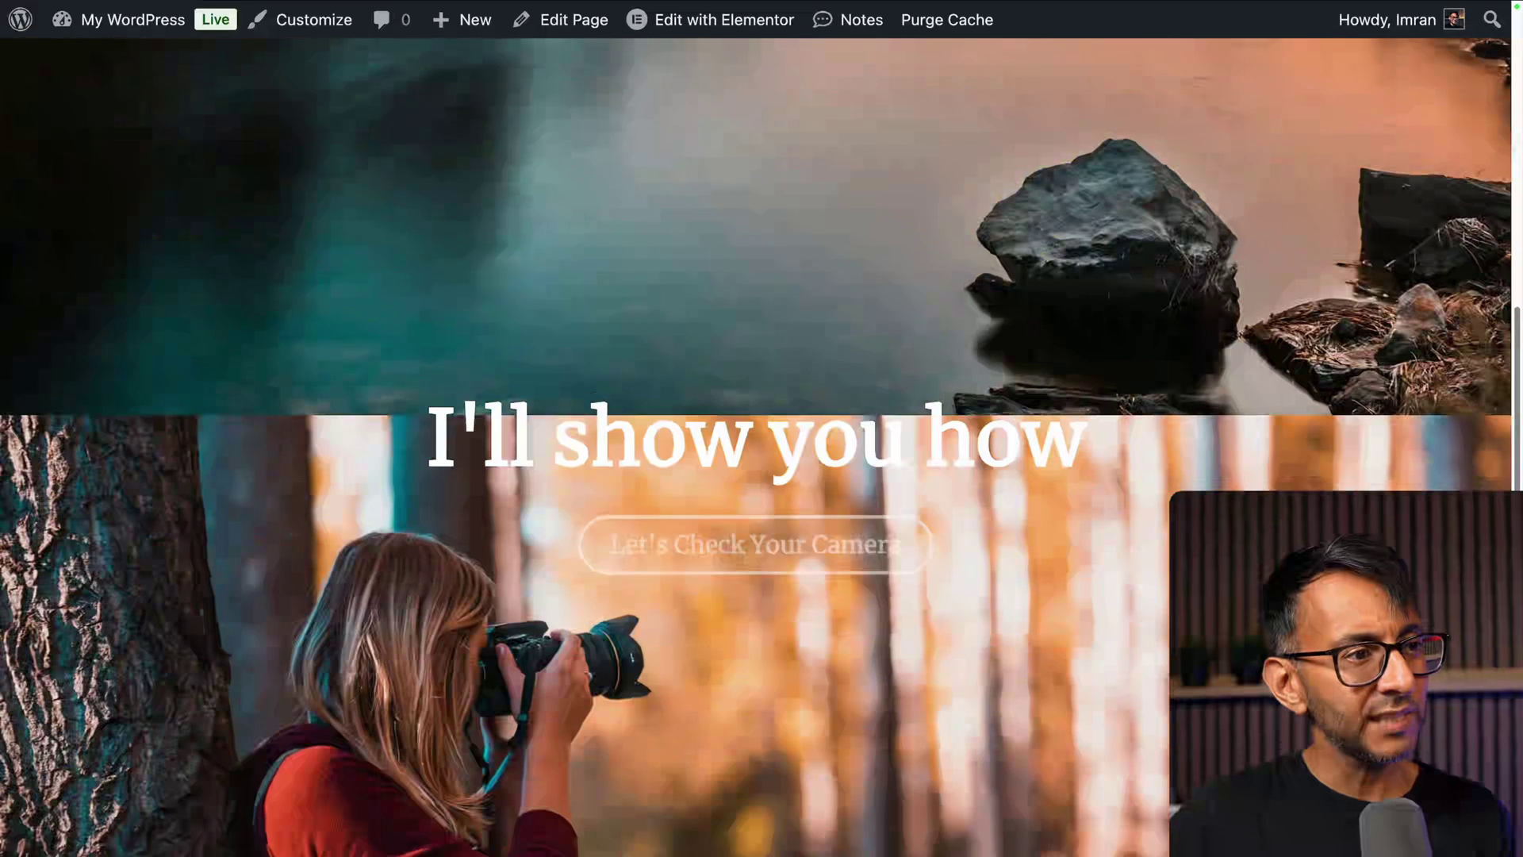
{"action": "scroll", "coordinate": [761, 447], "scroll_direction": "up", "scroll_amount": 1}
{"action": "scroll", "coordinate": [762, 447], "scroll_direction": "down", "scroll_amount": 1}
{"action": "scroll", "coordinate": [761, 447], "scroll_direction": "down", "scroll_amount": 1}
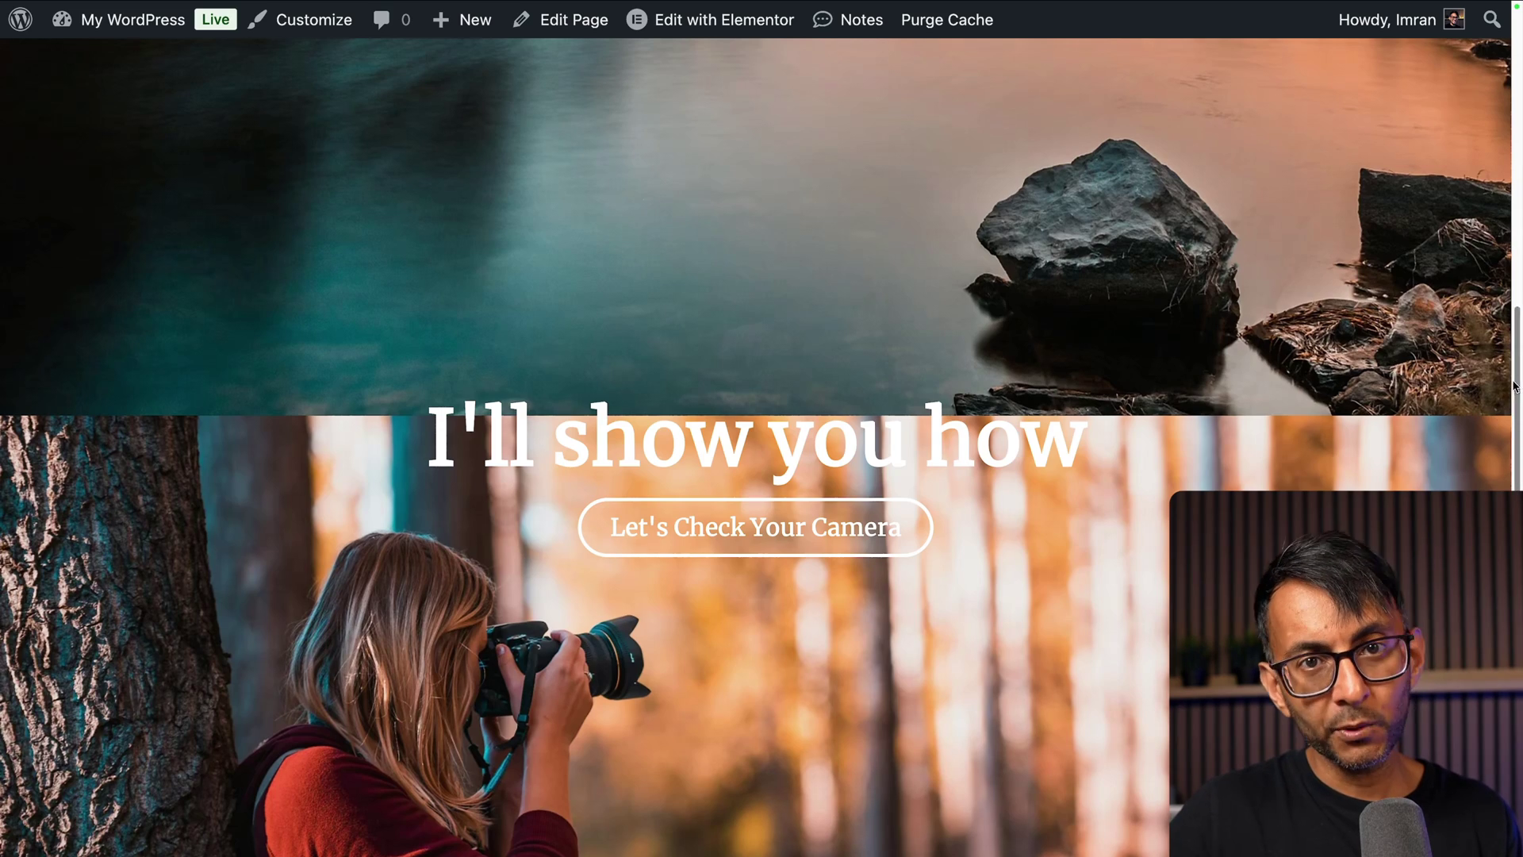
{"action": "scroll", "coordinate": [1507, 397], "scroll_direction": "down", "scroll_amount": 10}
{"action": "scroll", "coordinate": [762, 285], "scroll_direction": "down", "scroll_amount": 3}
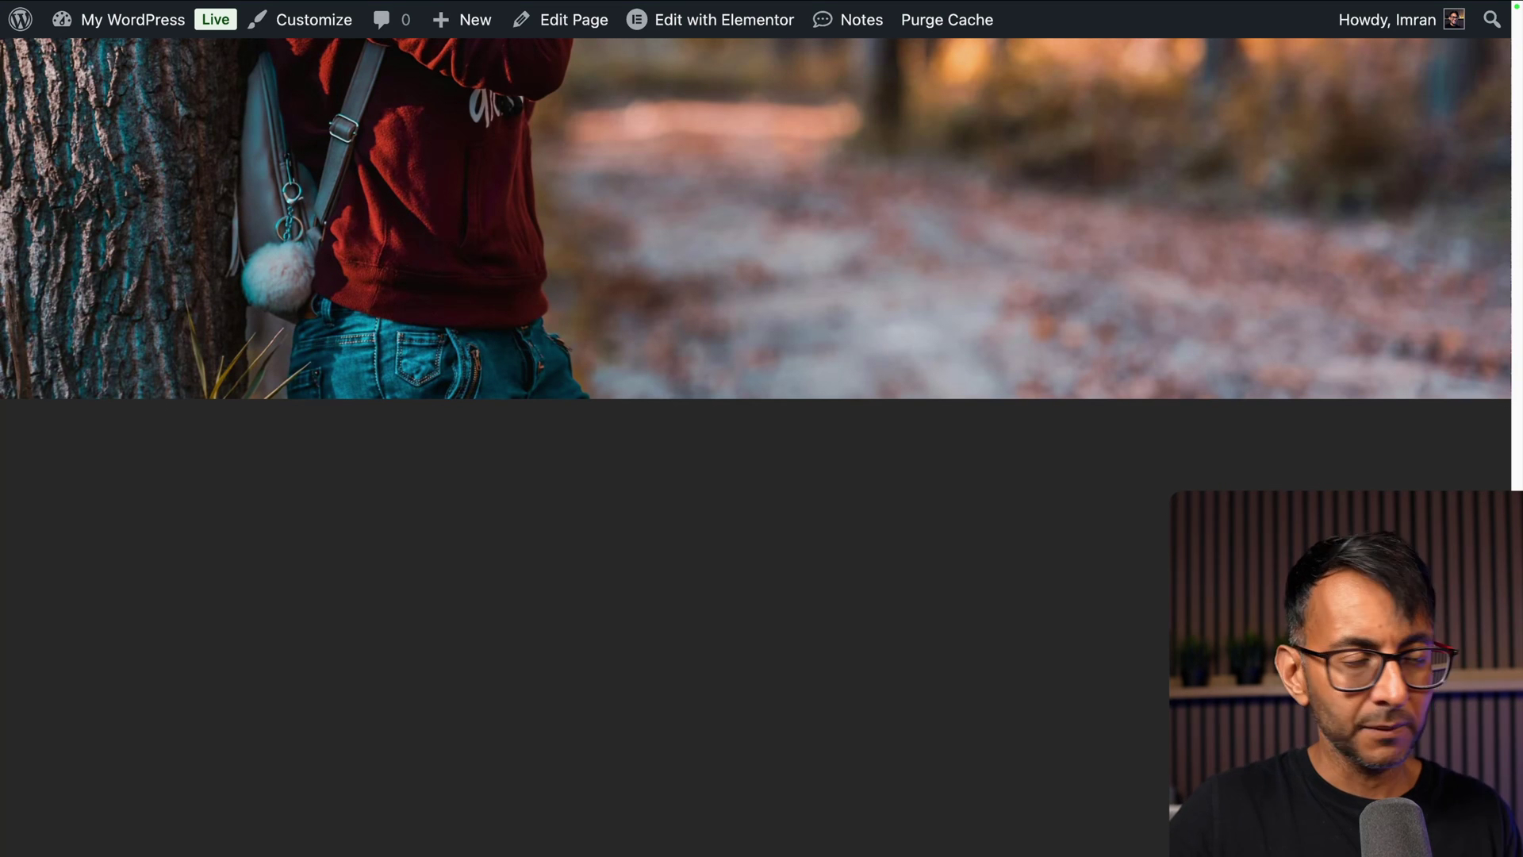
{"action": "scroll", "coordinate": [762, 270], "scroll_direction": "up", "scroll_amount": 2}
{"action": "scroll", "coordinate": [761, 269], "scroll_direction": "down", "scroll_amount": 2}
{"action": "scroll", "coordinate": [762, 428], "scroll_direction": "up", "scroll_amount": 5}
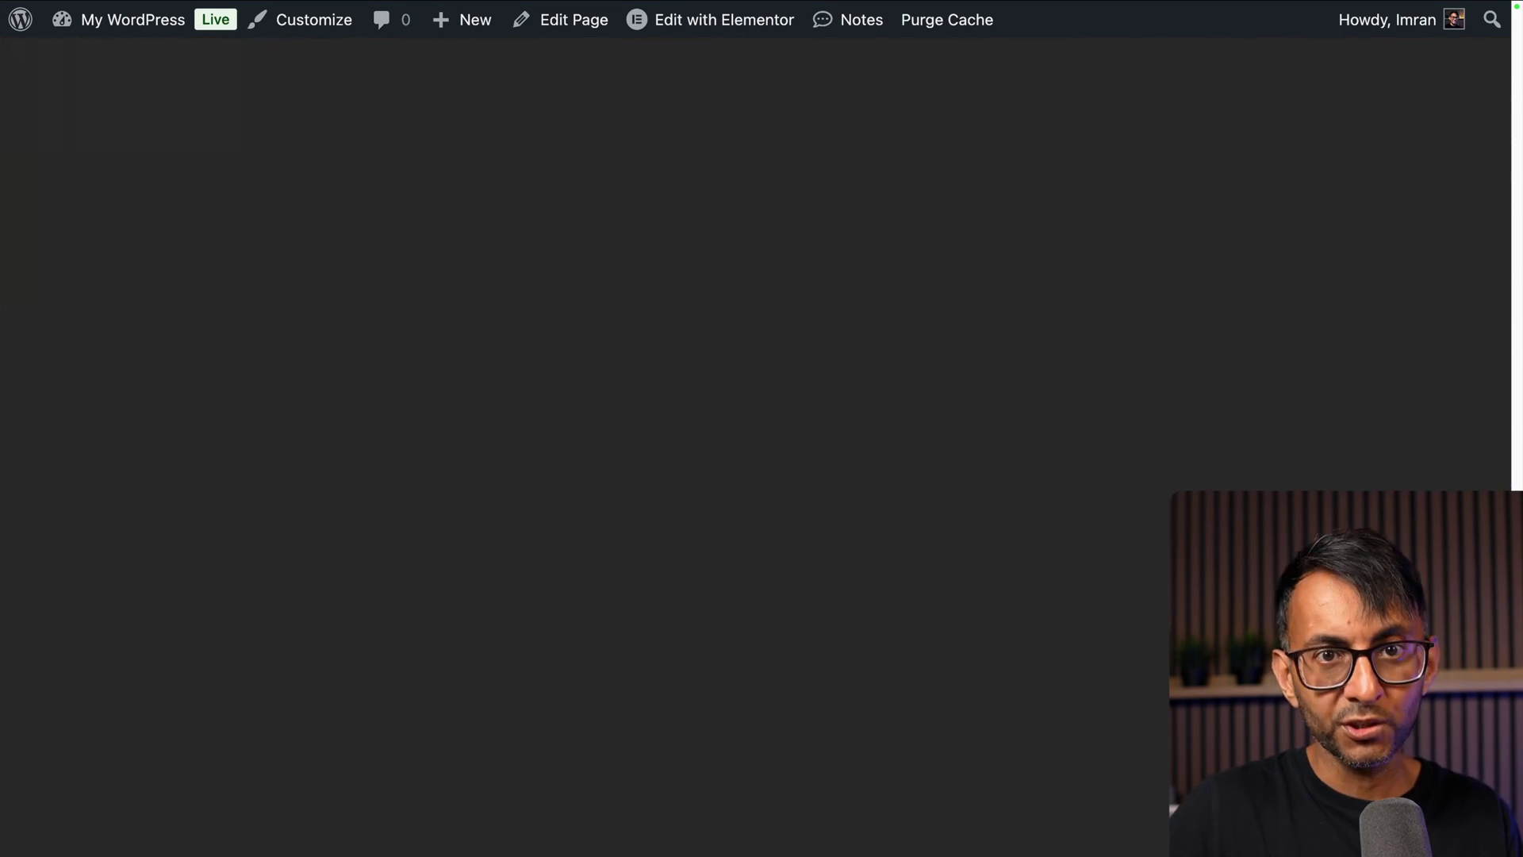
{"action": "scroll", "coordinate": [761, 428], "scroll_direction": "down", "scroll_amount": 5}
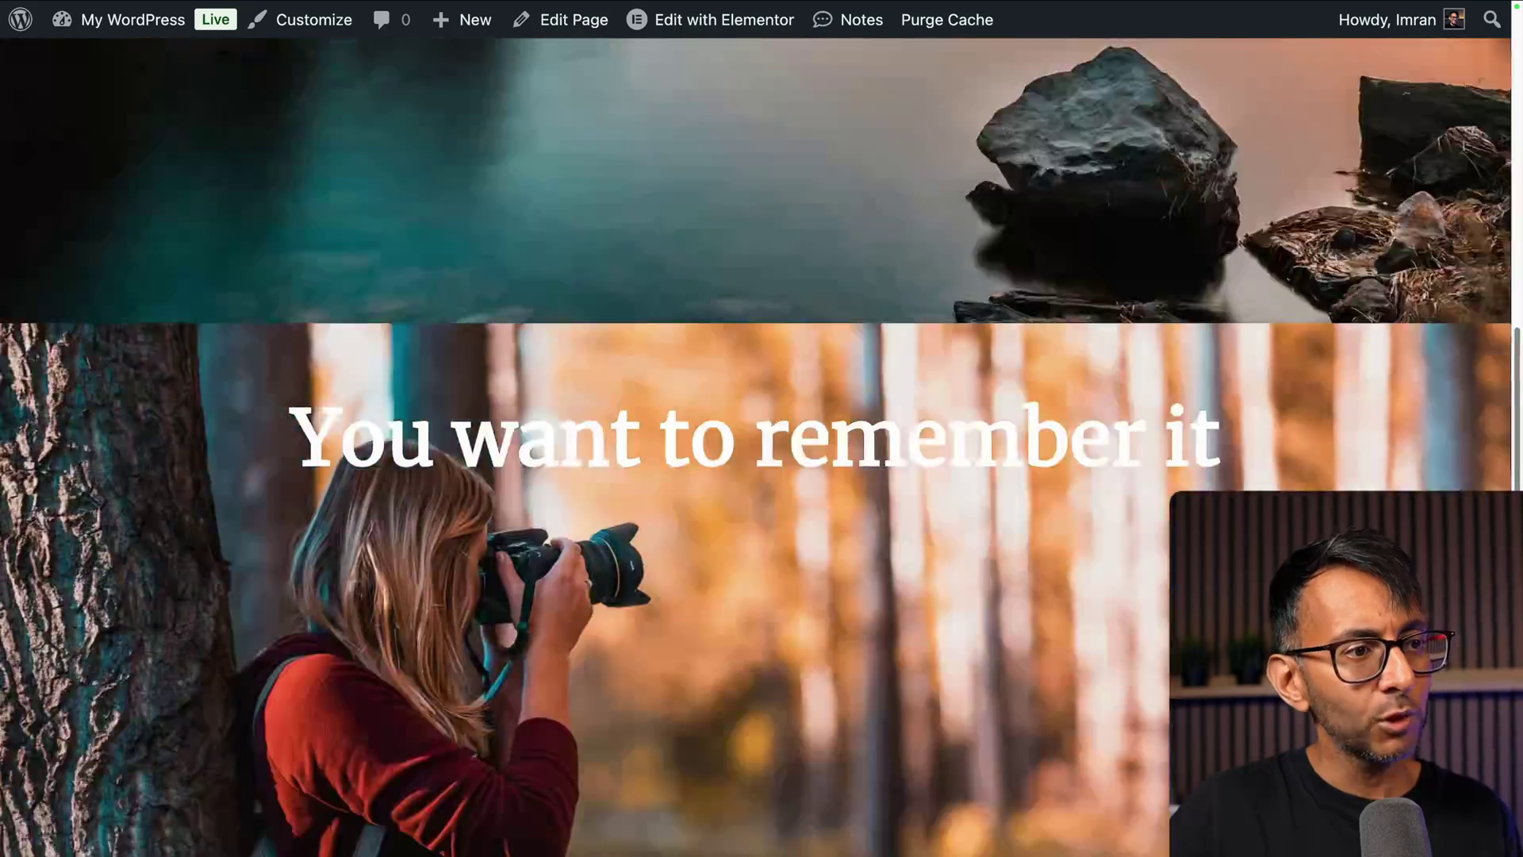
{"action": "scroll", "coordinate": [761, 429], "scroll_direction": "up", "scroll_amount": 5}
{"action": "scroll", "coordinate": [762, 428], "scroll_direction": "down", "scroll_amount": 5}
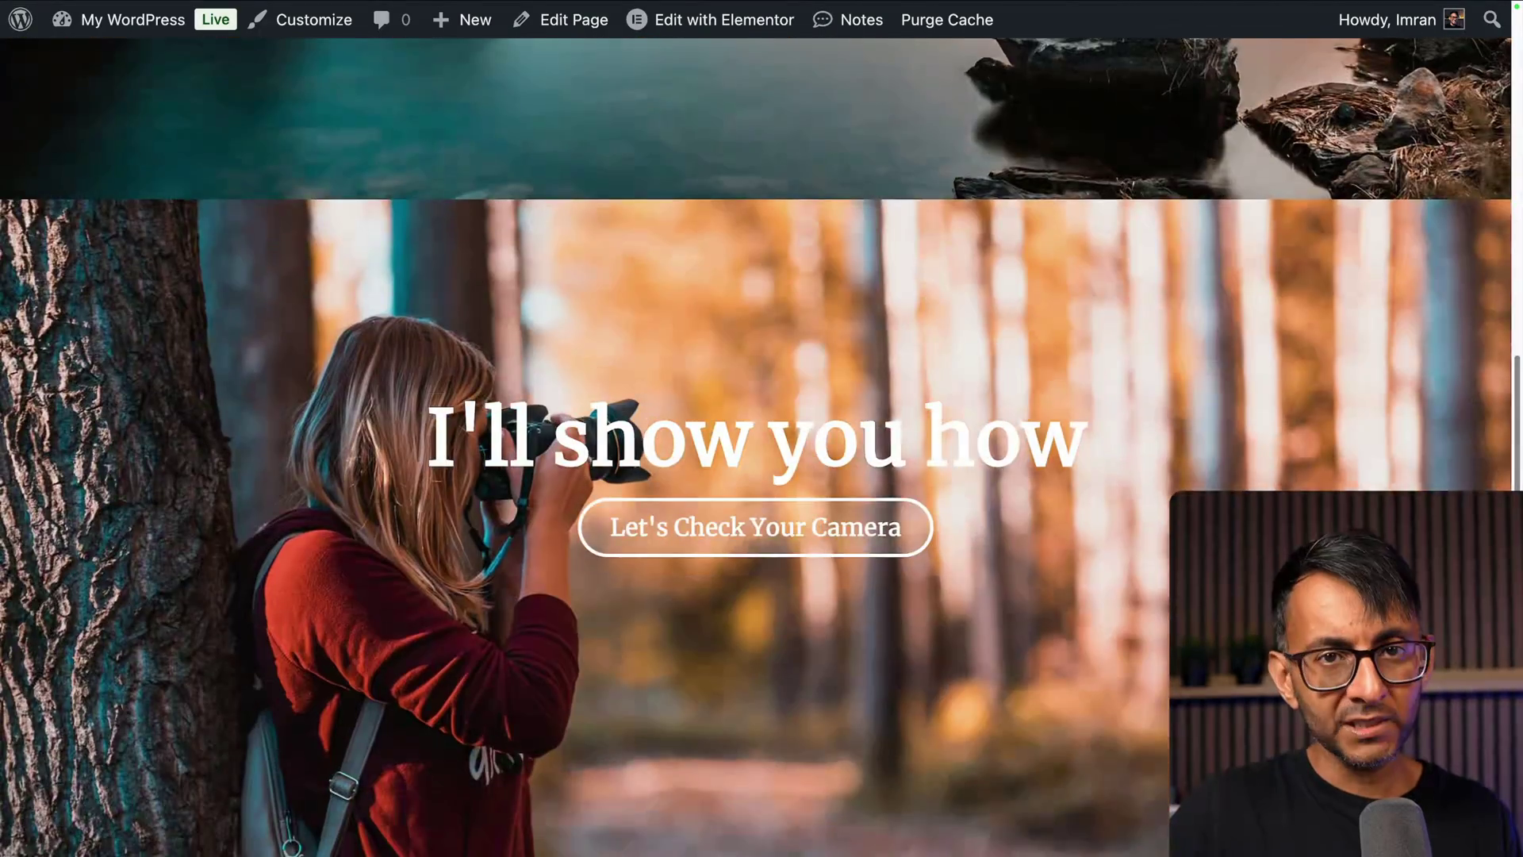
{"action": "scroll", "coordinate": [762, 428], "scroll_direction": "up", "scroll_amount": 5}
{"action": "scroll", "coordinate": [762, 428], "scroll_direction": "down", "scroll_amount": 5}
{"action": "scroll", "coordinate": [762, 428], "scroll_direction": "up", "scroll_amount": 7}
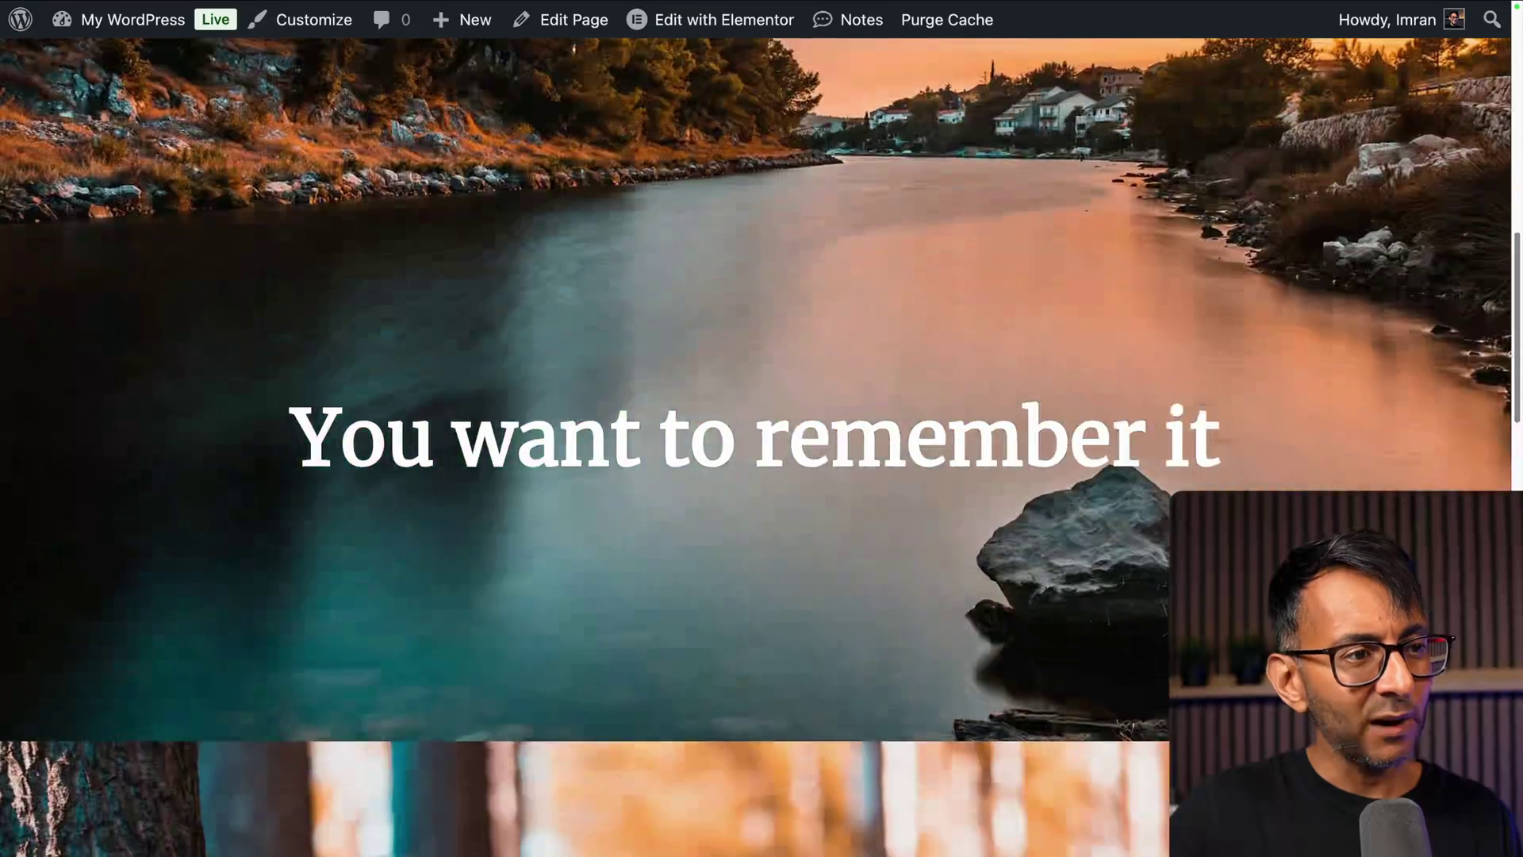
{"action": "scroll", "coordinate": [762, 429], "scroll_direction": "down", "scroll_amount": 5}
{"action": "scroll", "coordinate": [762, 428], "scroll_direction": "up", "scroll_amount": 5}
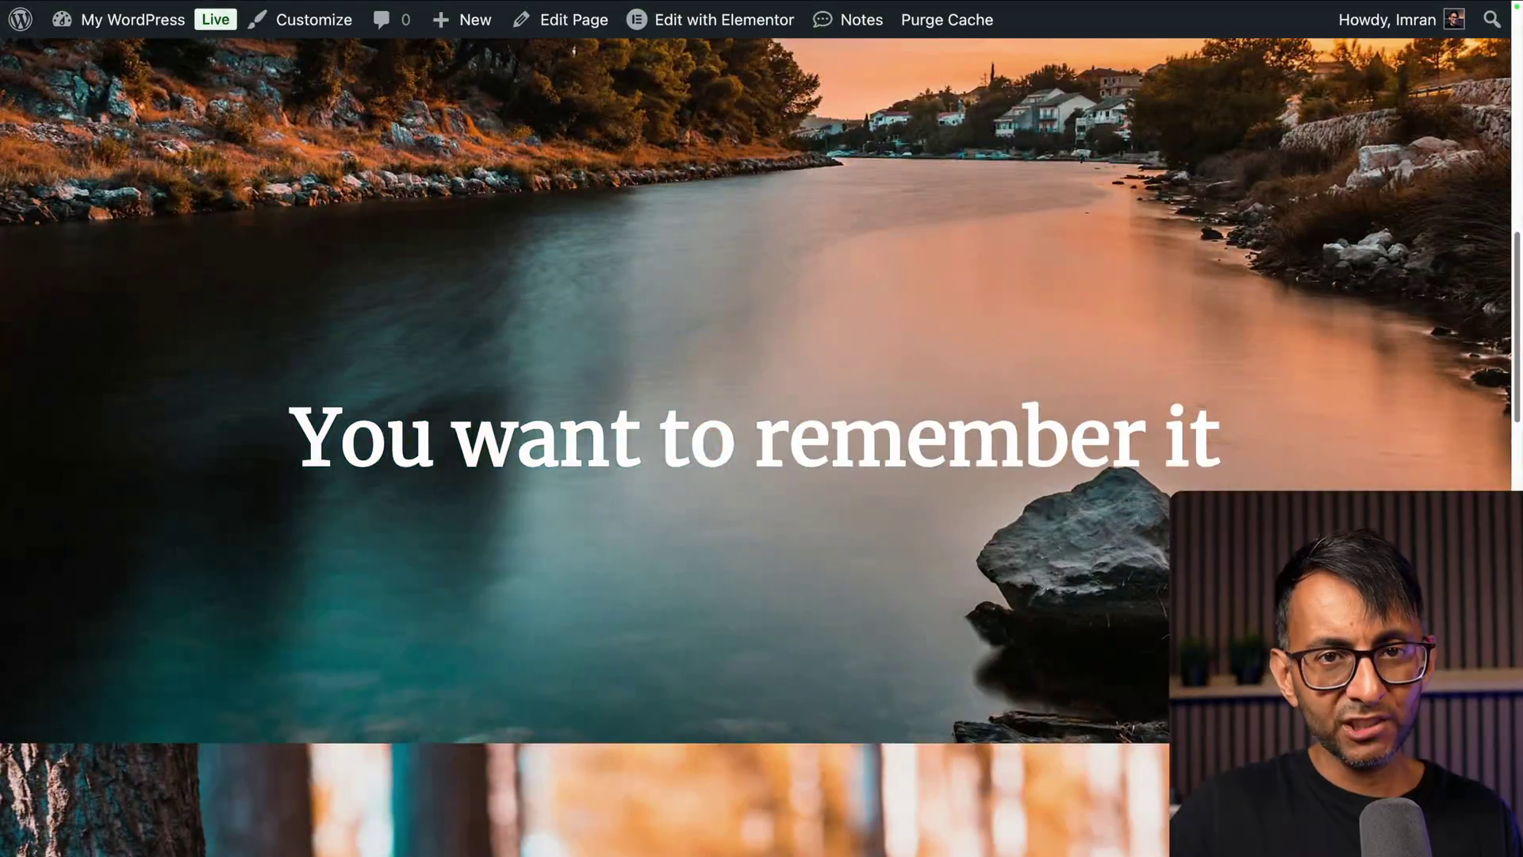
{"action": "scroll", "coordinate": [761, 428], "scroll_direction": "down", "scroll_amount": 5}
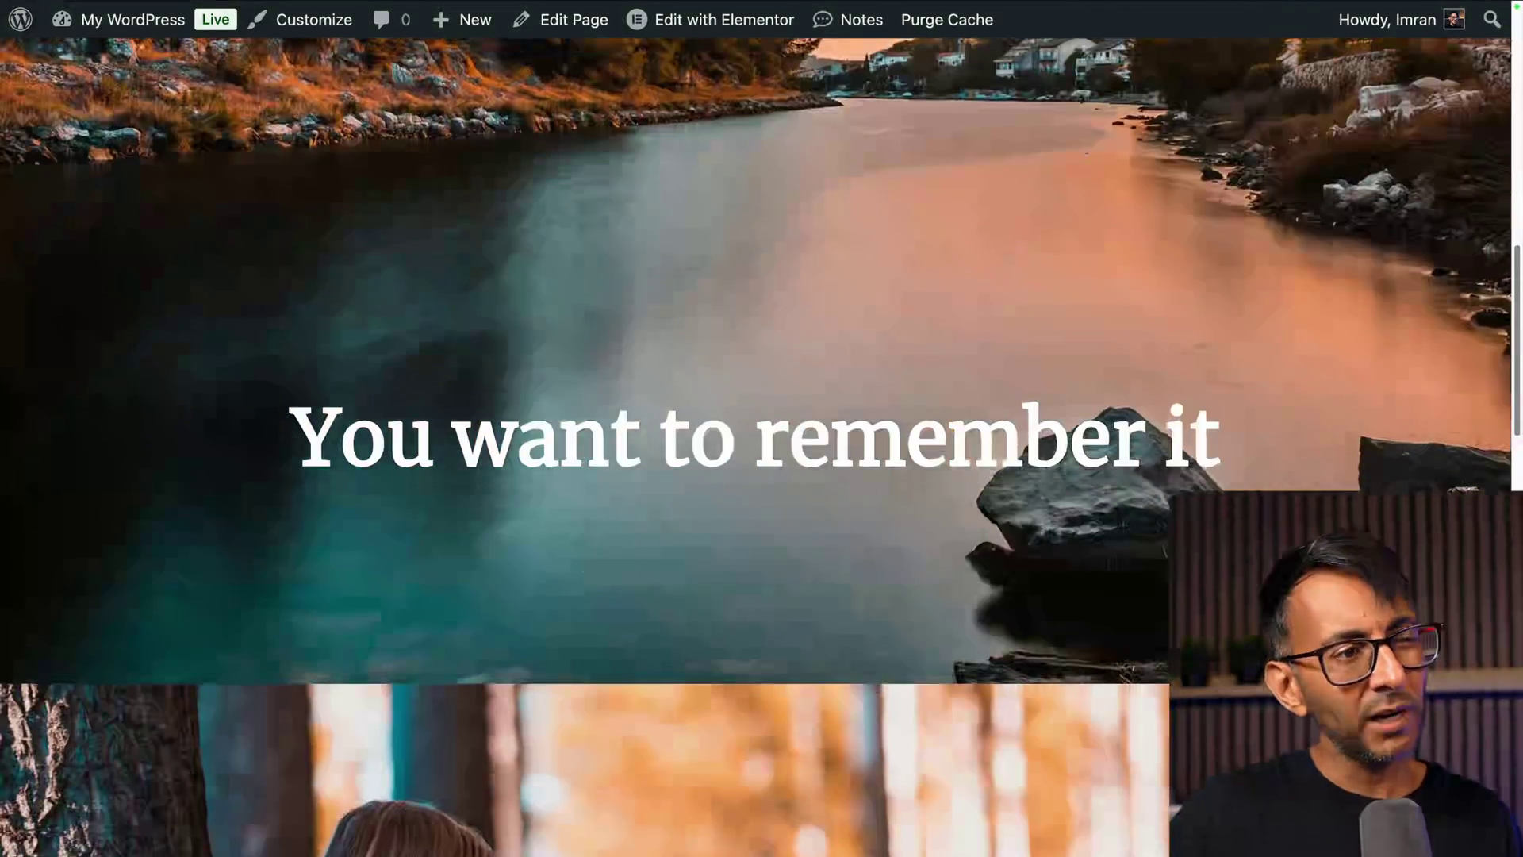
{"action": "scroll", "coordinate": [761, 428], "scroll_direction": "down", "scroll_amount": 5}
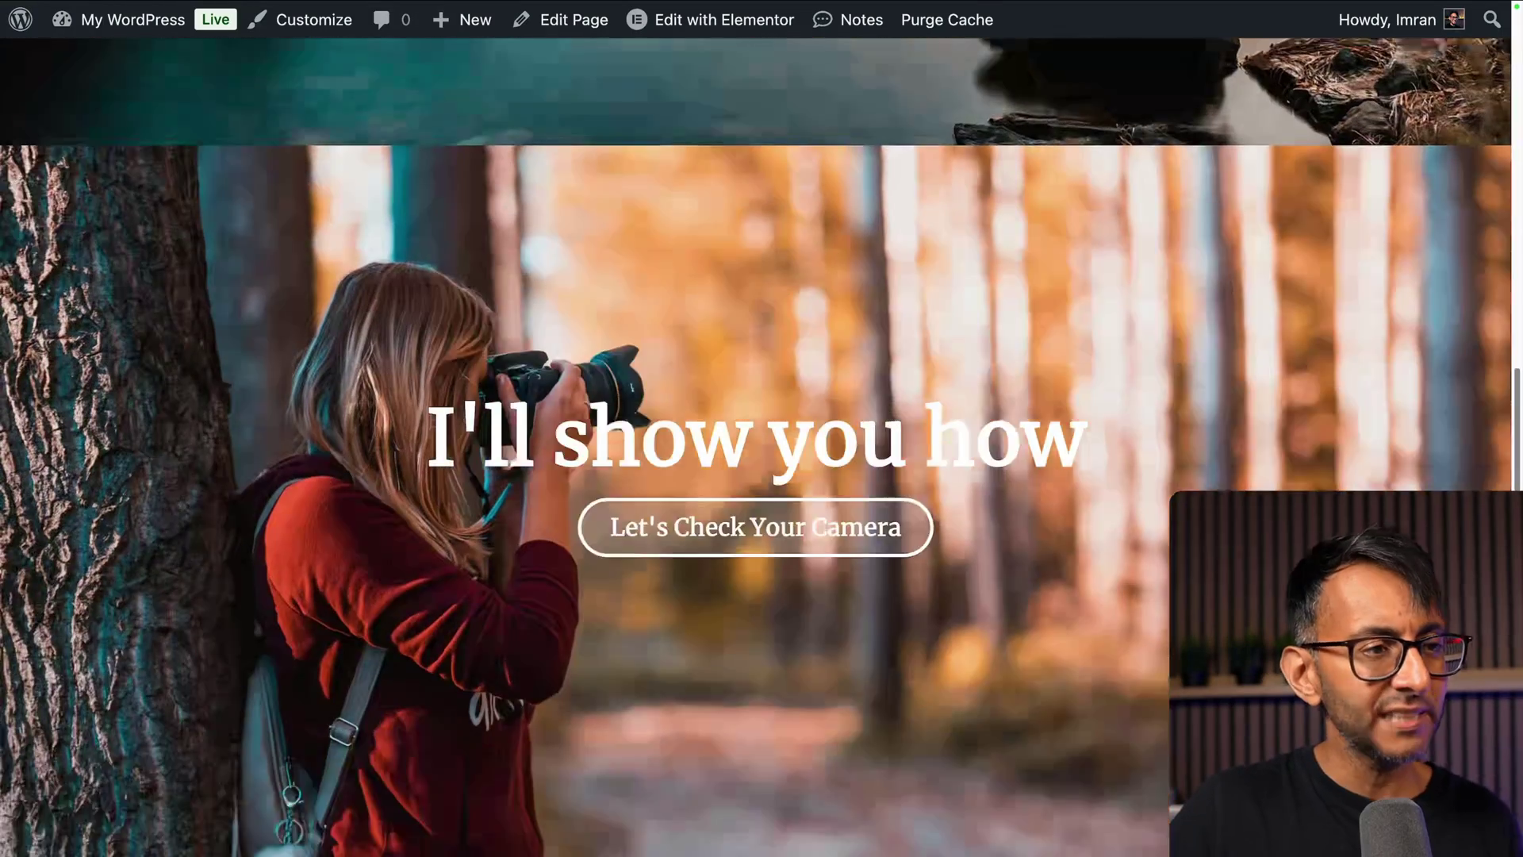
{"action": "scroll", "coordinate": [761, 428], "scroll_direction": "up", "scroll_amount": 4}
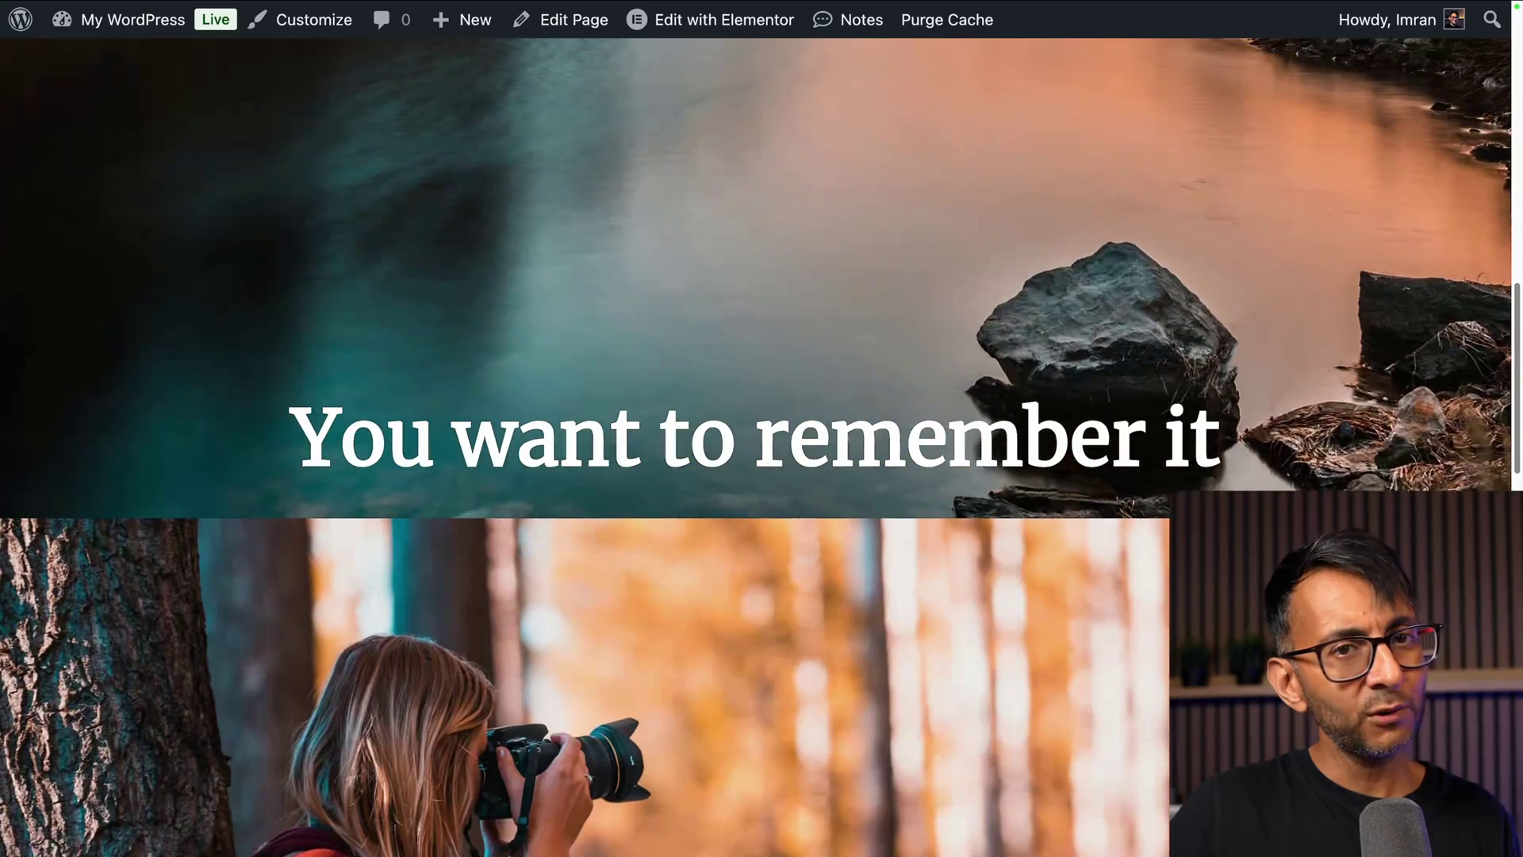
{"action": "scroll", "coordinate": [761, 428], "scroll_direction": "down", "scroll_amount": 1}
{"action": "scroll", "coordinate": [761, 429], "scroll_direction": "up", "scroll_amount": 4}
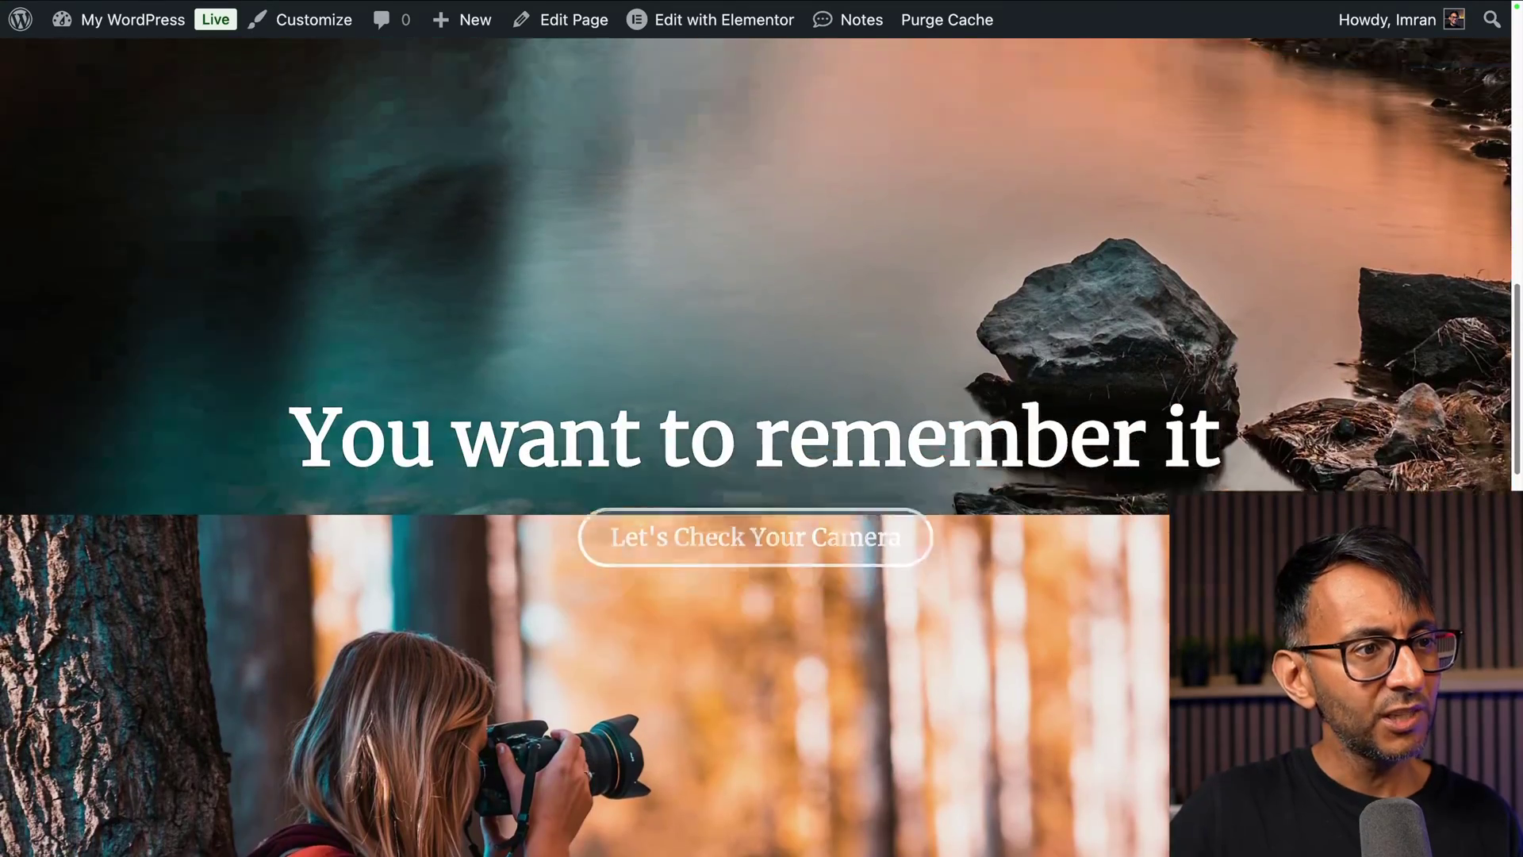
{"action": "scroll", "coordinate": [762, 428], "scroll_direction": "up", "scroll_amount": 6}
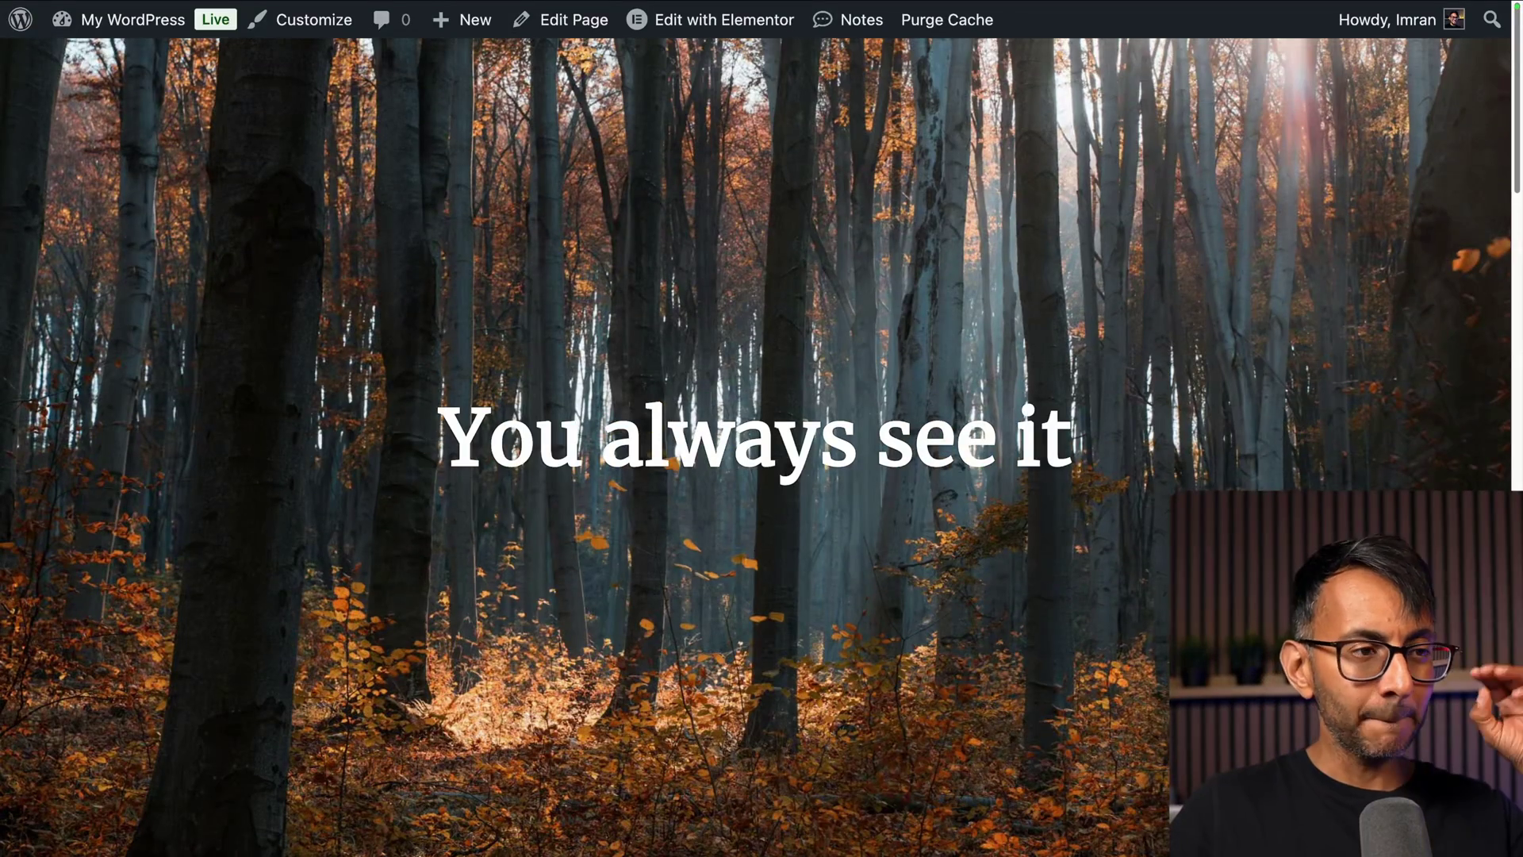
{"action": "scroll", "coordinate": [761, 428], "scroll_direction": "down", "scroll_amount": 5}
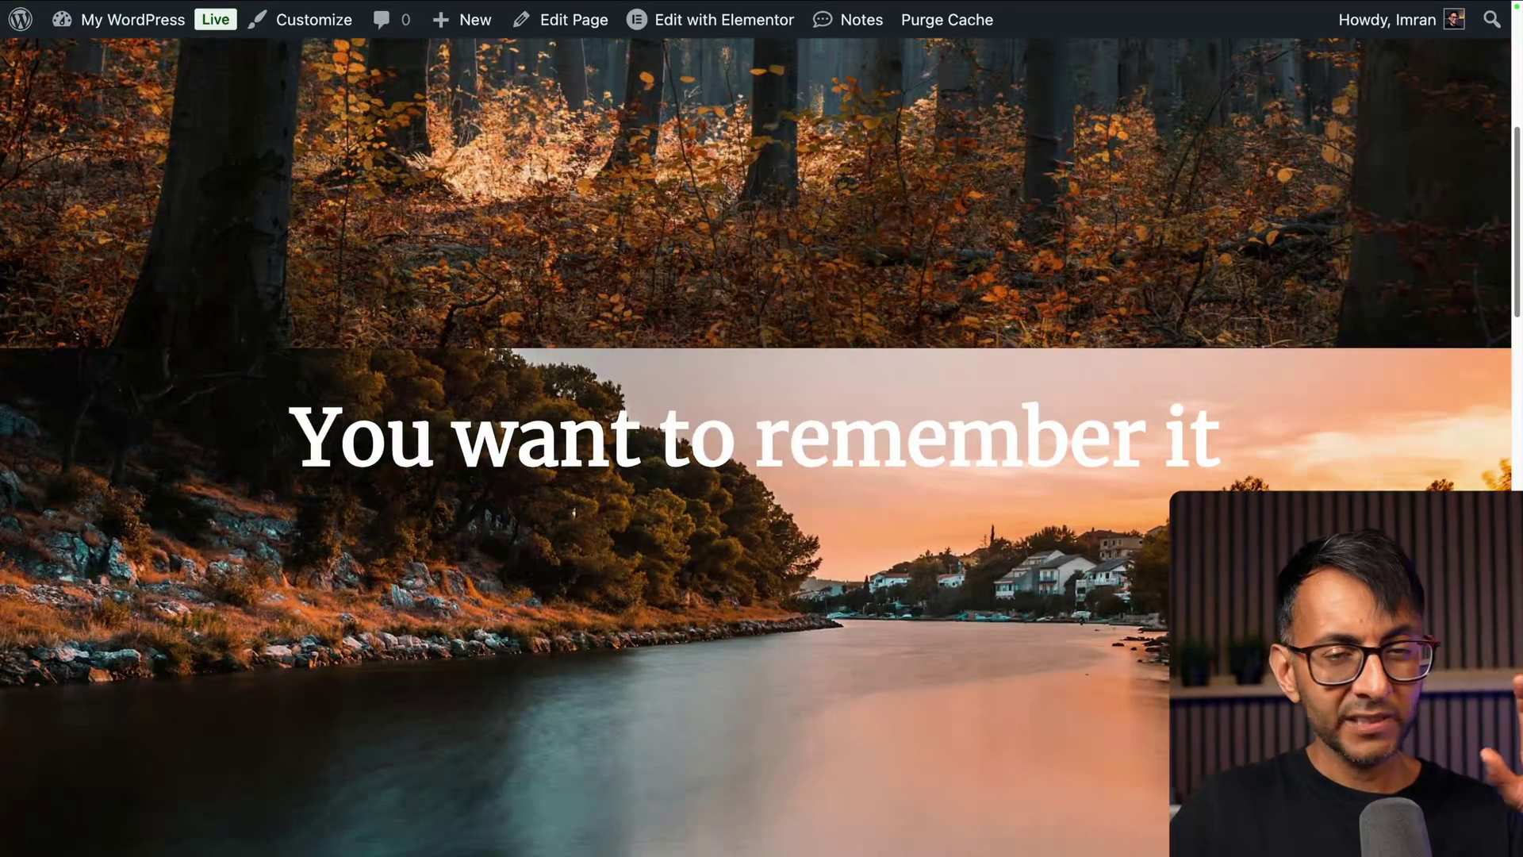
{"action": "scroll", "coordinate": [762, 429], "scroll_direction": "down", "scroll_amount": 5}
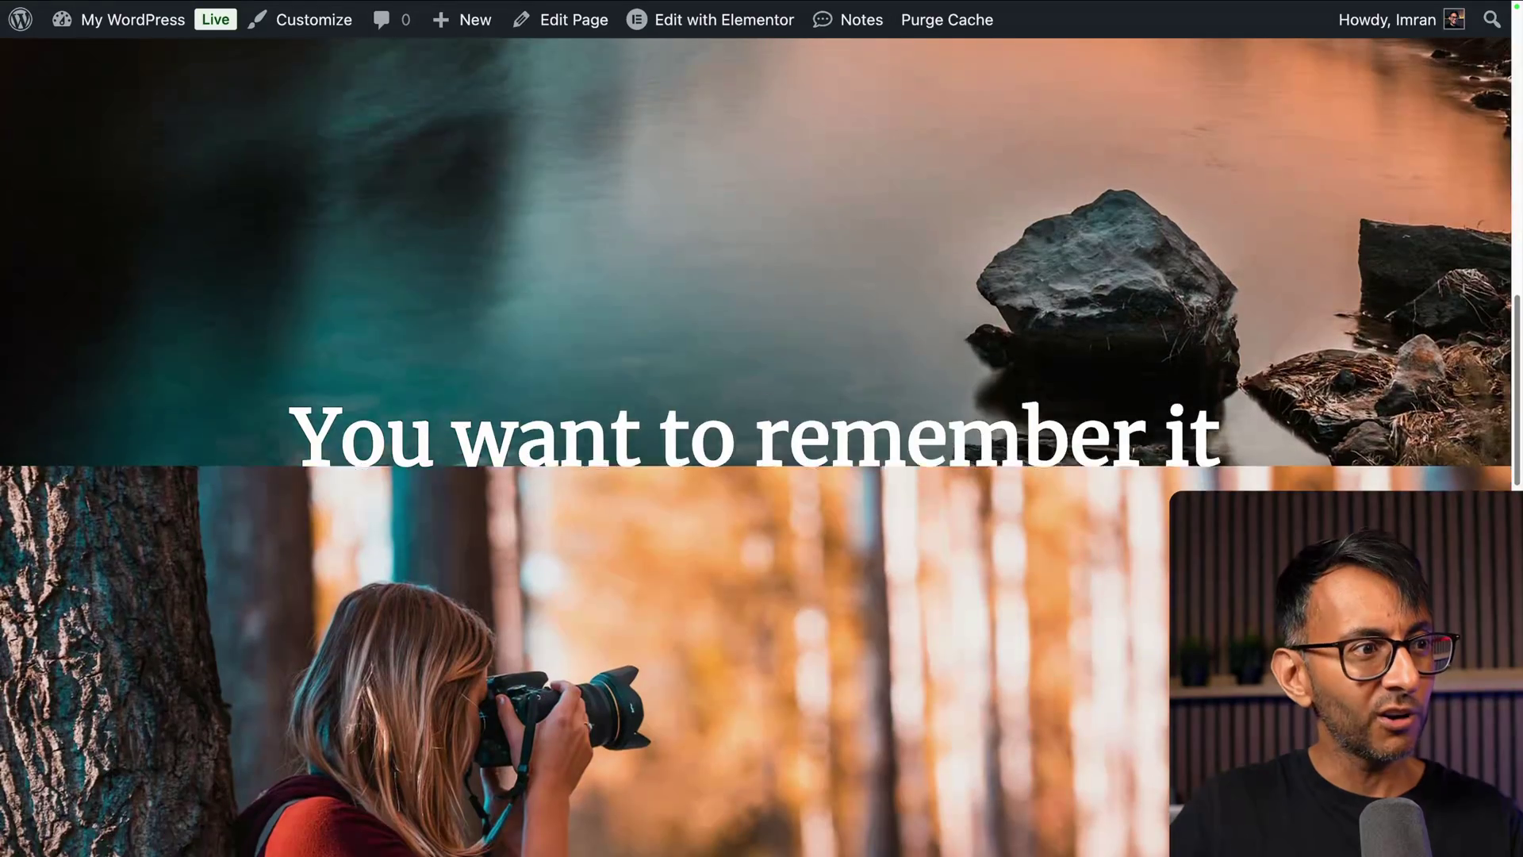
{"action": "scroll", "coordinate": [762, 428], "scroll_direction": "down", "scroll_amount": 4}
{"action": "scroll", "coordinate": [761, 429], "scroll_direction": "down", "scroll_amount": 3}
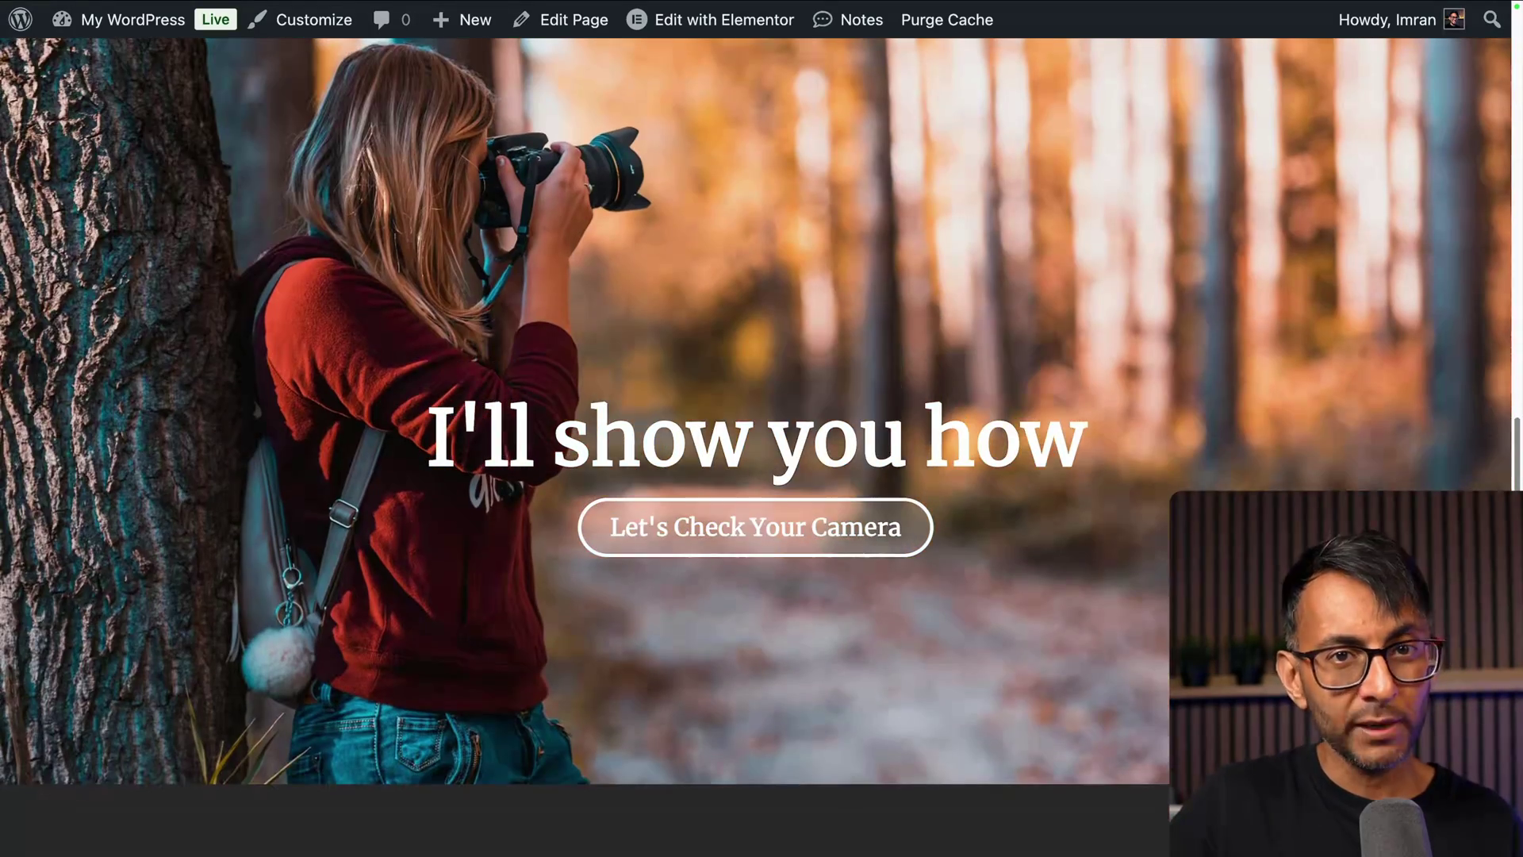
{"action": "scroll", "coordinate": [762, 444], "scroll_direction": "up", "scroll_amount": 8}
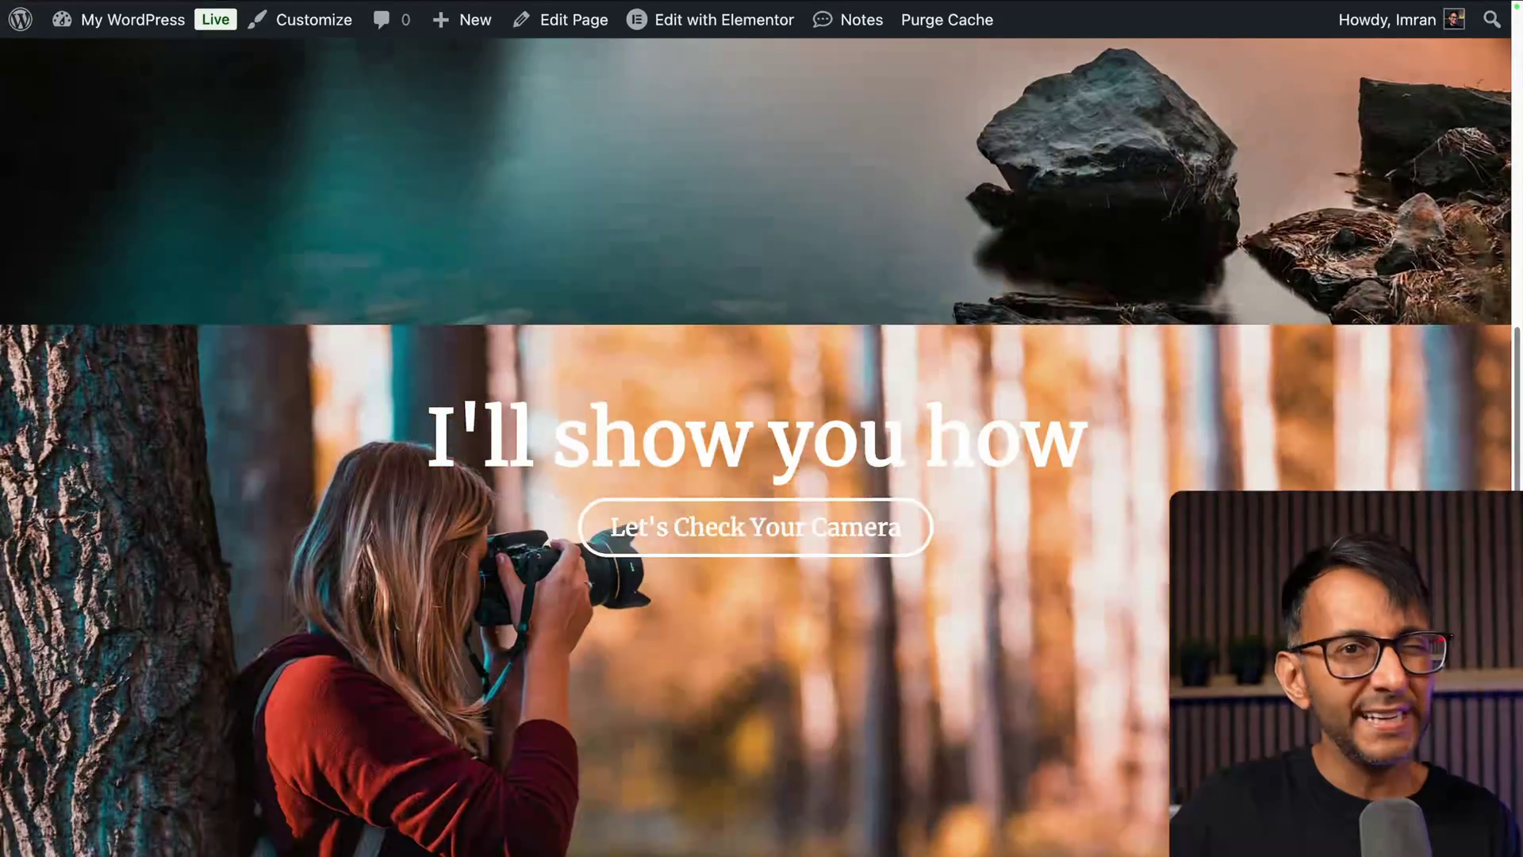
{"action": "scroll", "coordinate": [762, 444], "scroll_direction": "up", "scroll_amount": 4}
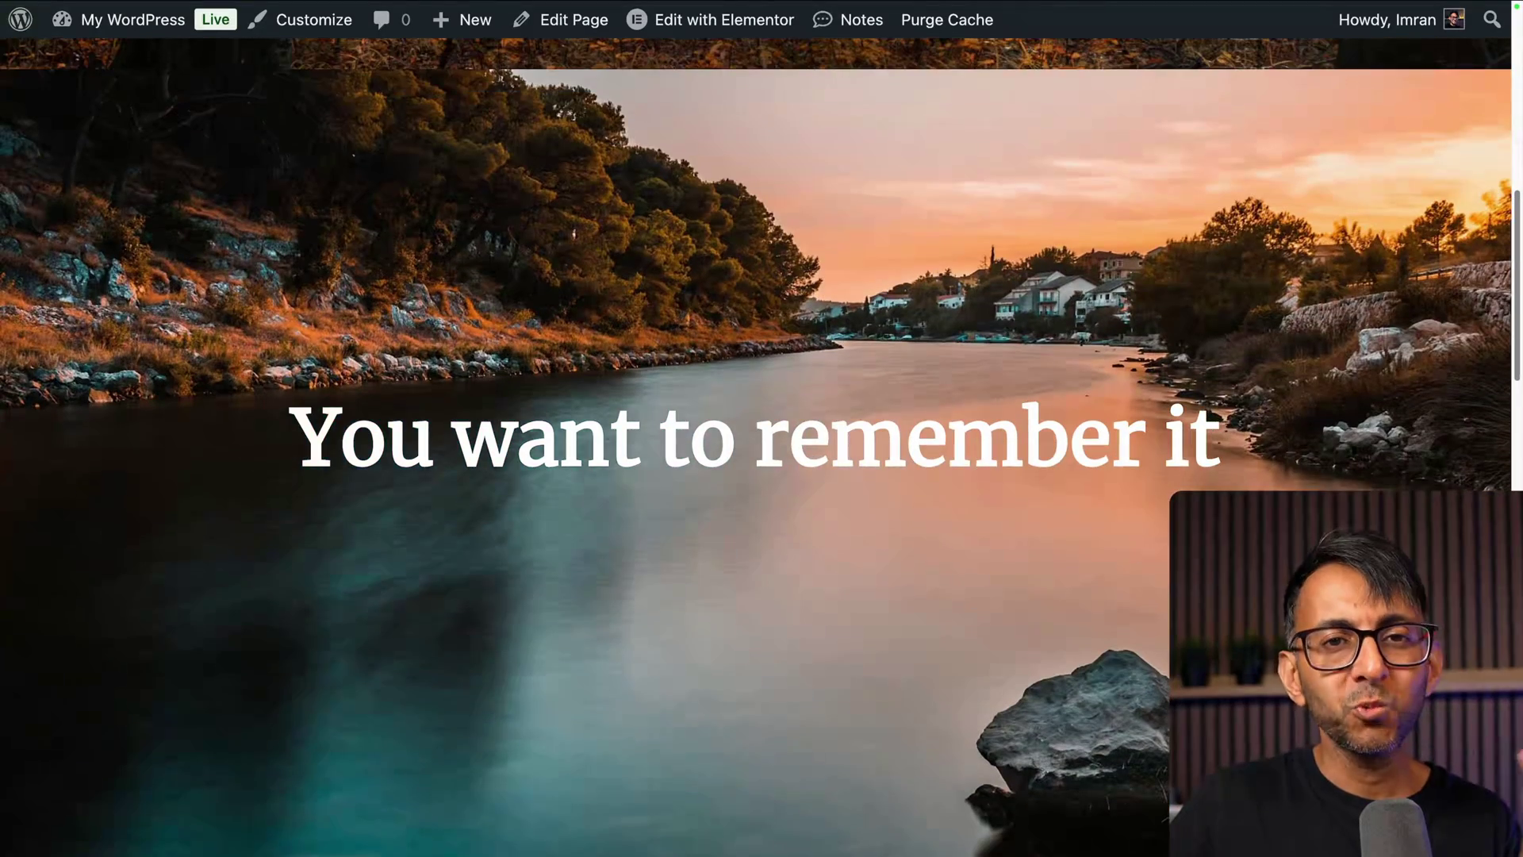
{"action": "scroll", "coordinate": [761, 444], "scroll_direction": "up", "scroll_amount": 2}
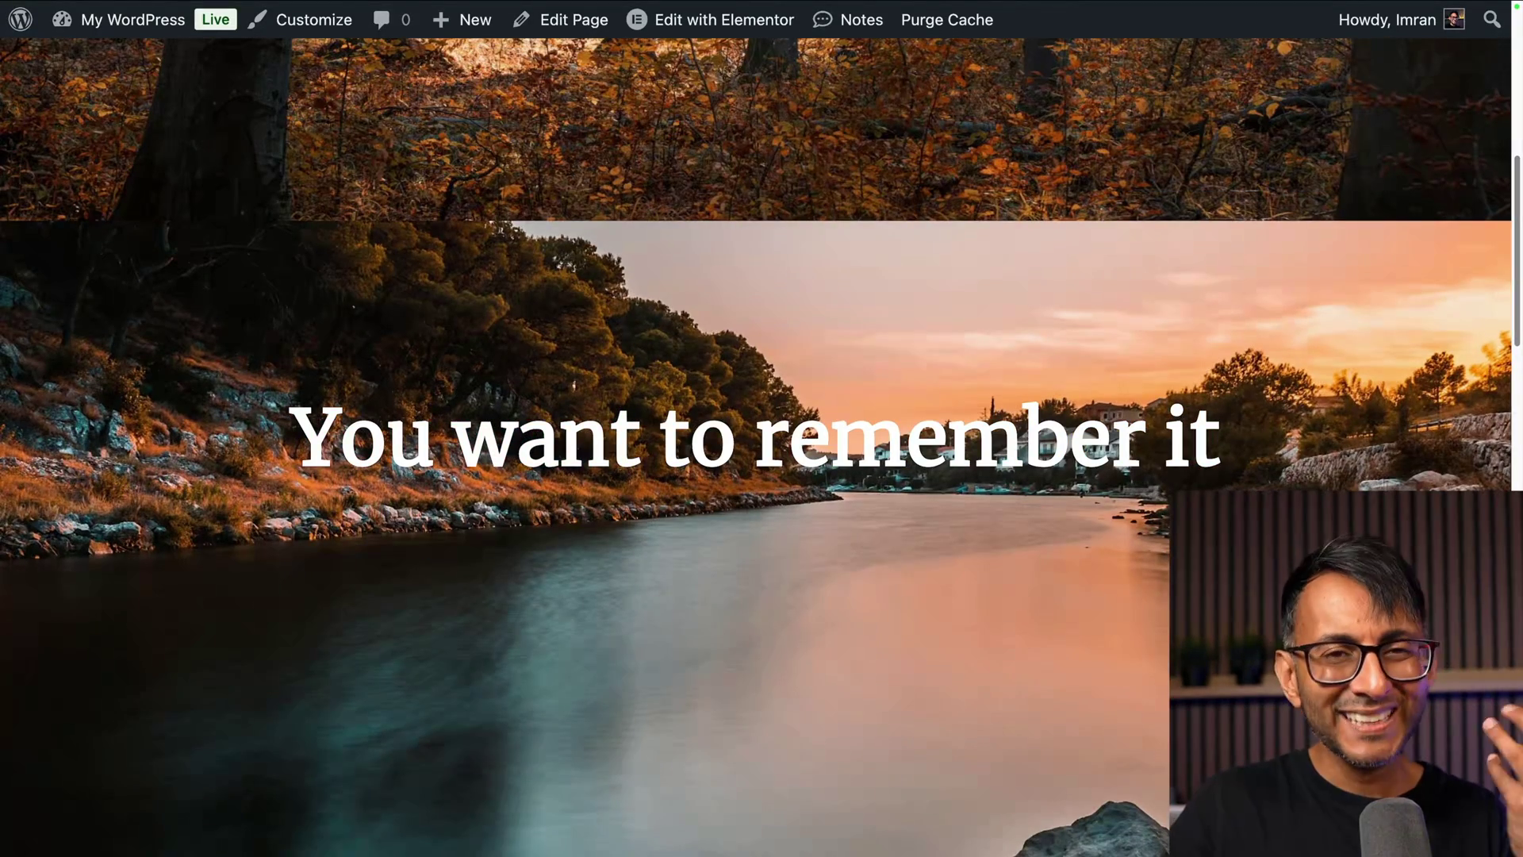
{"action": "scroll", "coordinate": [762, 444], "scroll_direction": "up", "scroll_amount": 5}
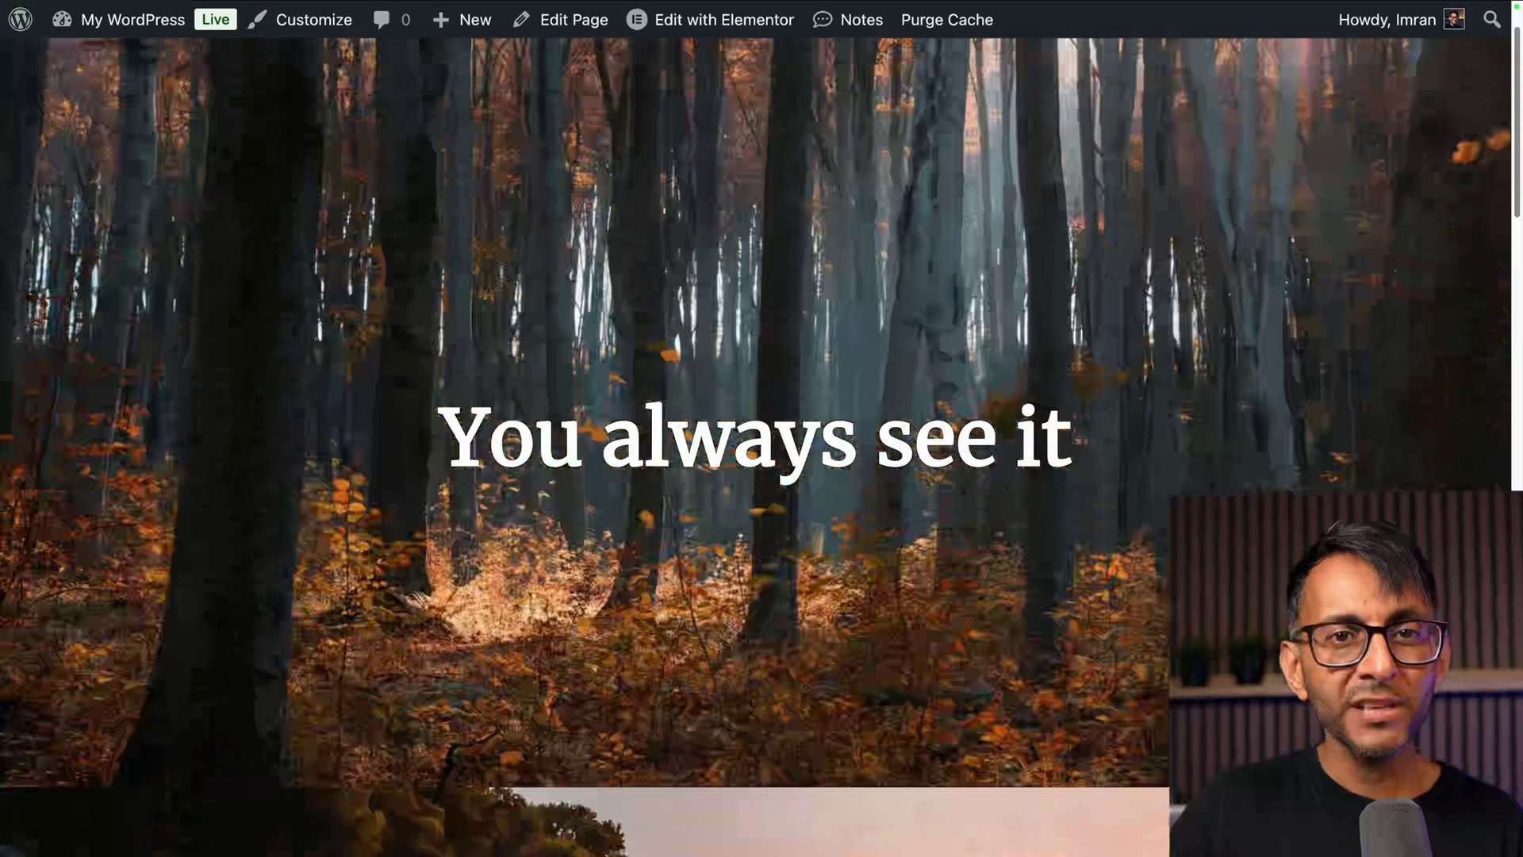
{"action": "scroll", "coordinate": [762, 444], "scroll_direction": "up", "scroll_amount": 1}
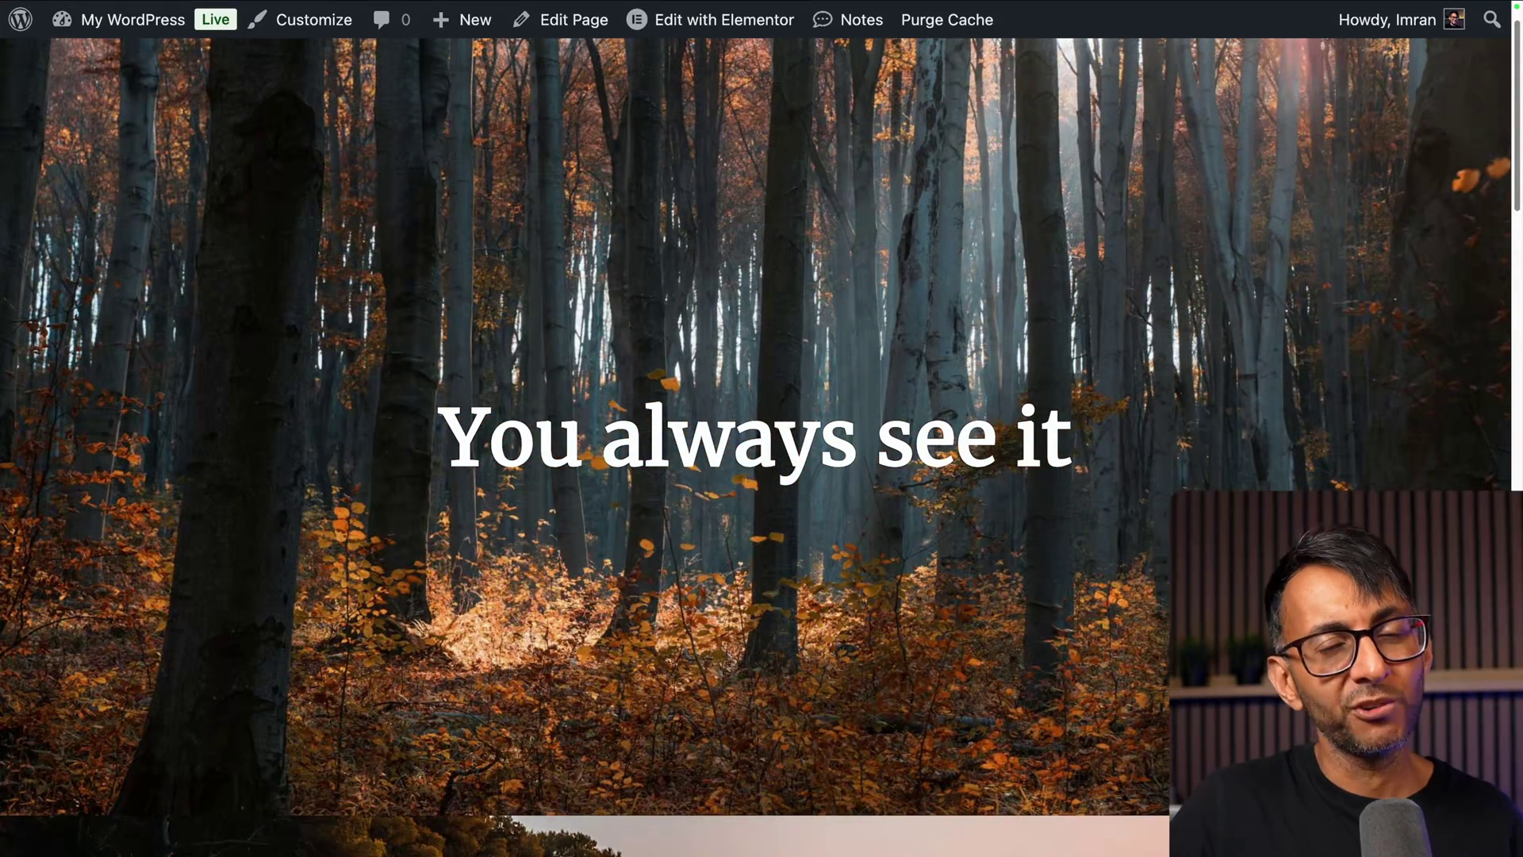
{"action": "scroll", "coordinate": [762, 444], "scroll_direction": "down", "scroll_amount": 10}
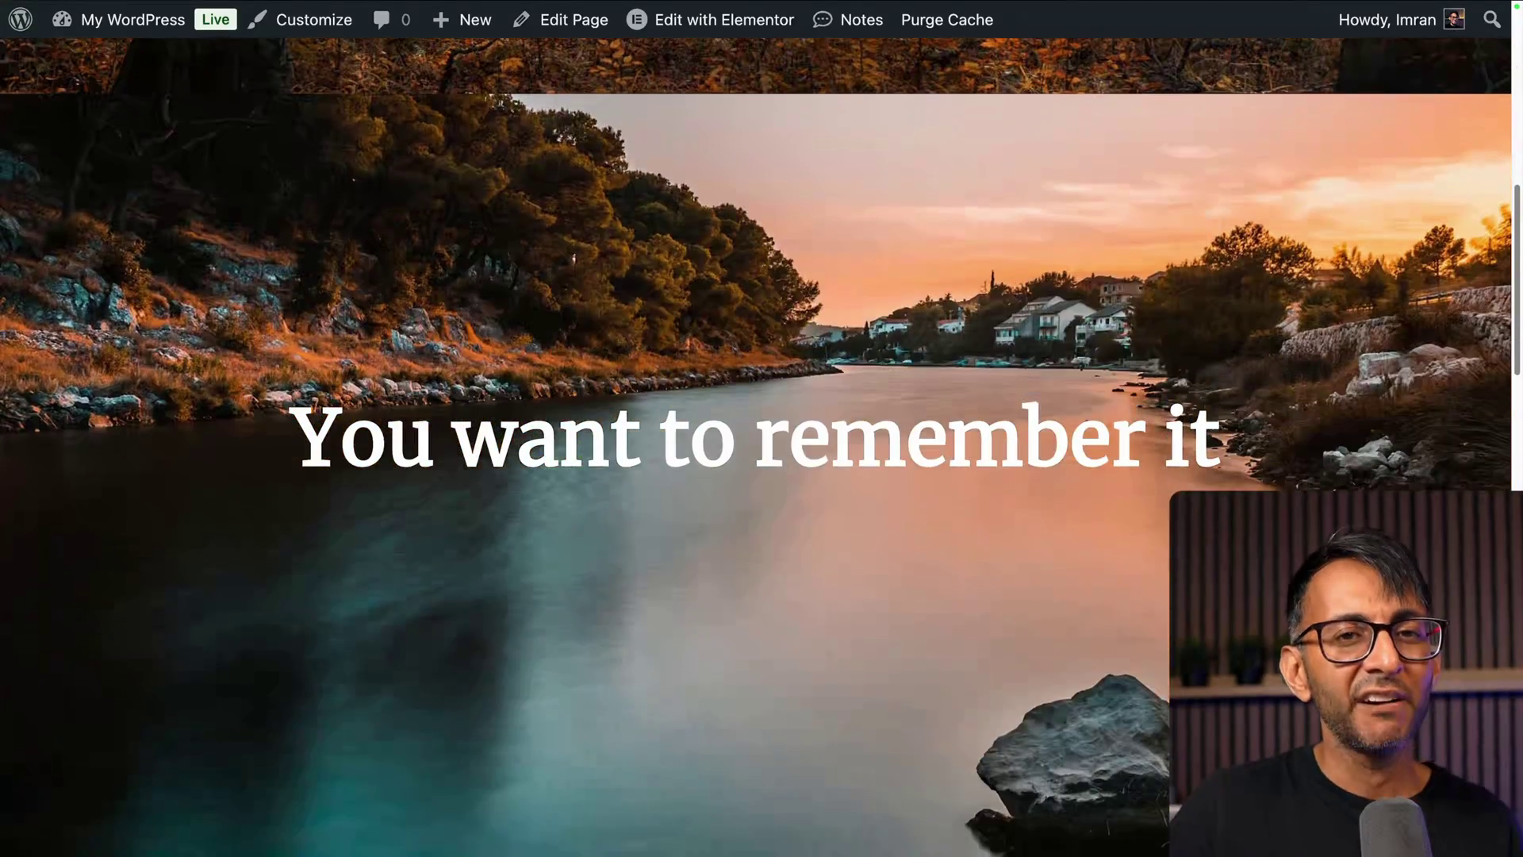